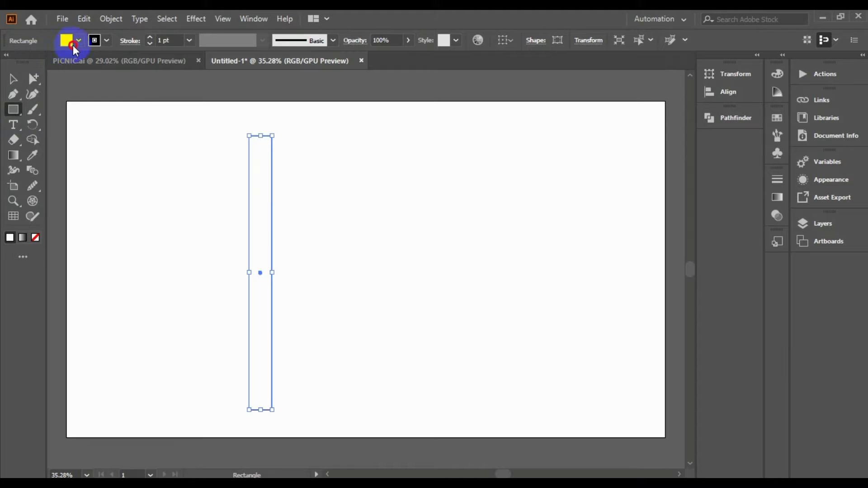
Step: Fill the tall narrow rectangle with dark gray and remove its stroke
left_click(73, 45)
left_click(52, 103)
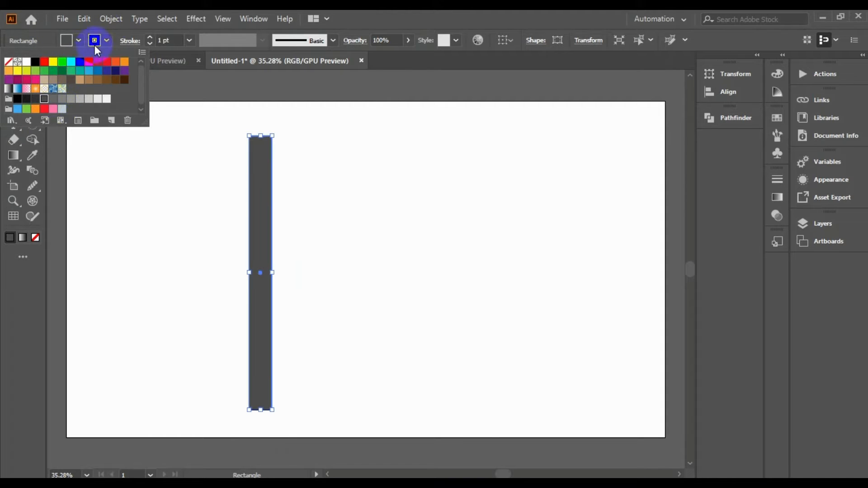
left_click(63, 47)
left_click(107, 41)
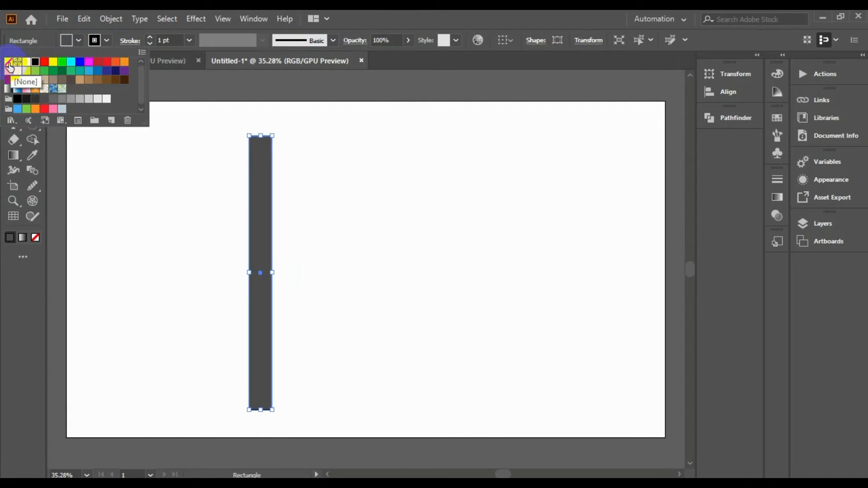
left_click(10, 63)
Step: Rotate the bar into a rising diagonal roof slope and create a reflected copy of it across the vertical axis
left_click(13, 82)
left_click_drag(271, 136, 366, 205)
right_click(367, 207)
mouse_move(398, 399)
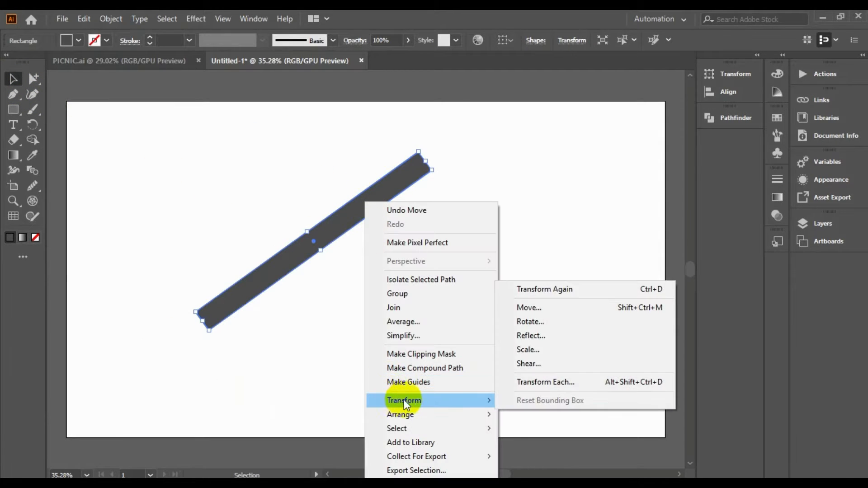
left_click(555, 337)
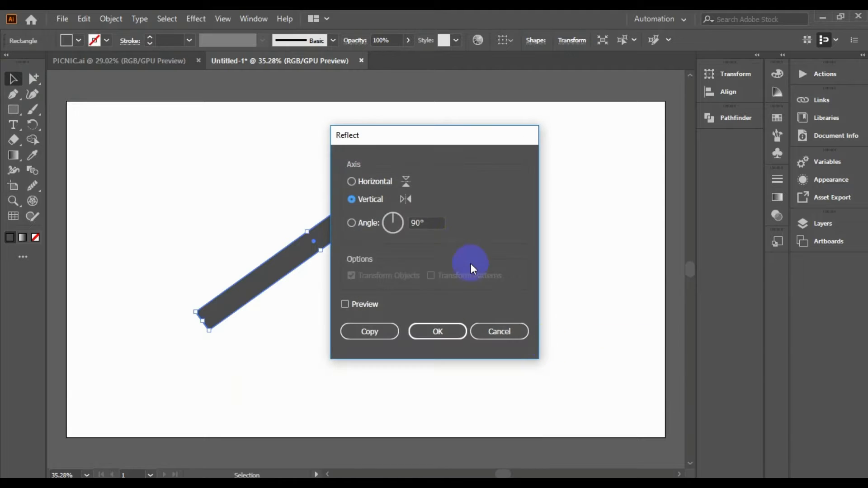
left_click(367, 305)
left_click(370, 330)
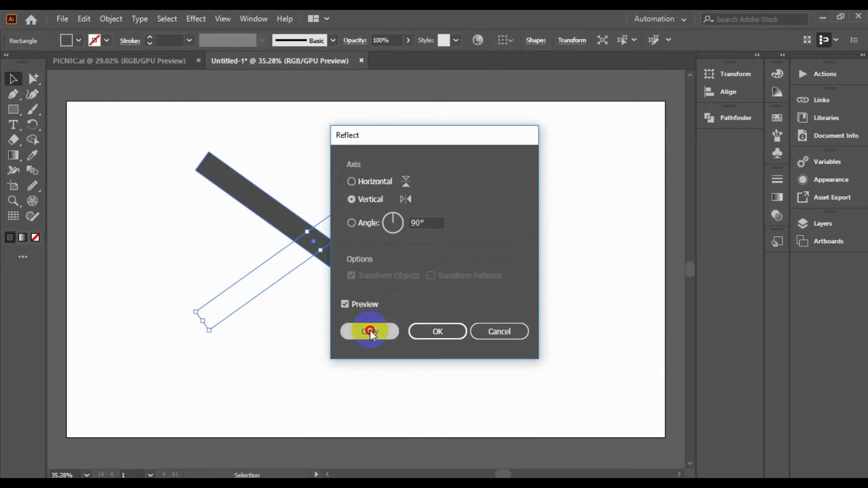
Step: Move the reflected bar so the upper ends cross at a peak, and merge both bars with Shape Builder
left_click_drag(278, 275, 539, 267)
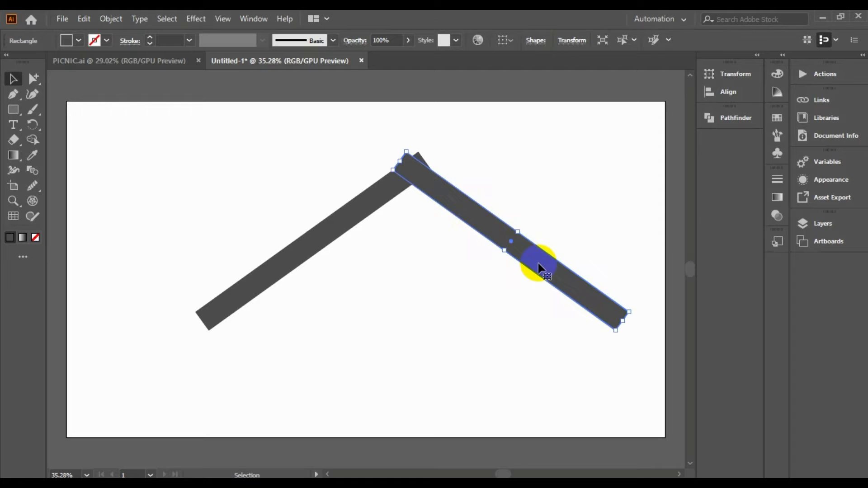
left_click(191, 219)
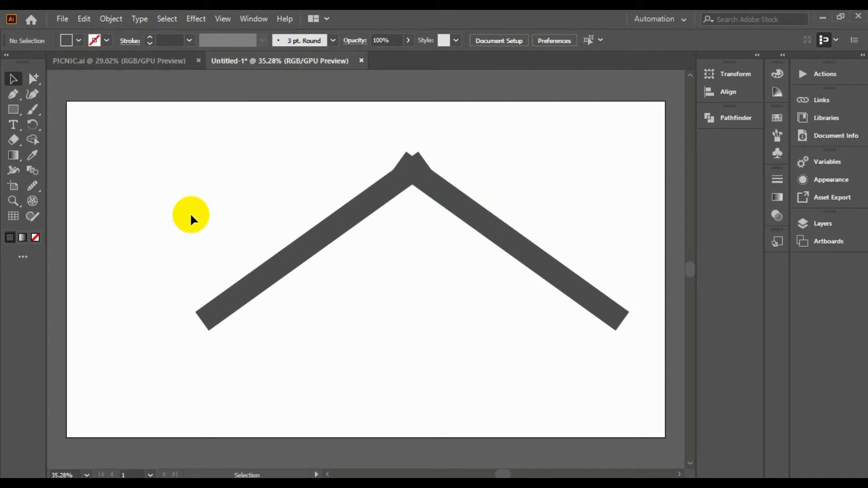
left_click(466, 222)
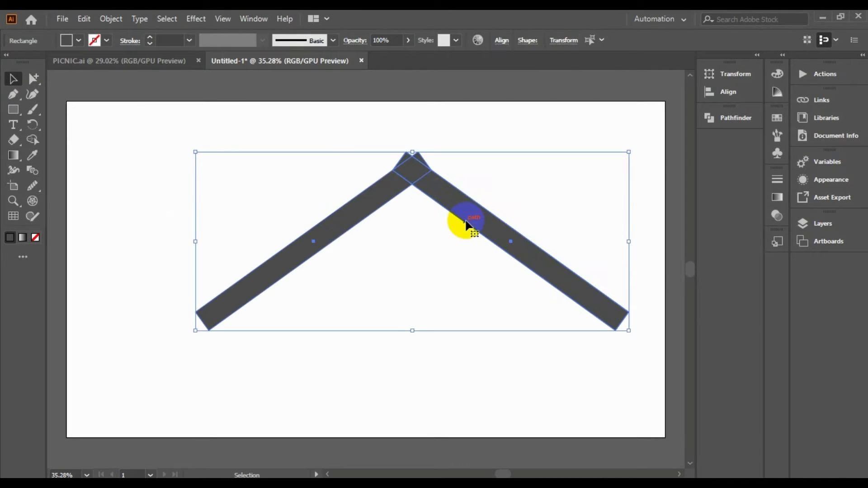
left_click(32, 138)
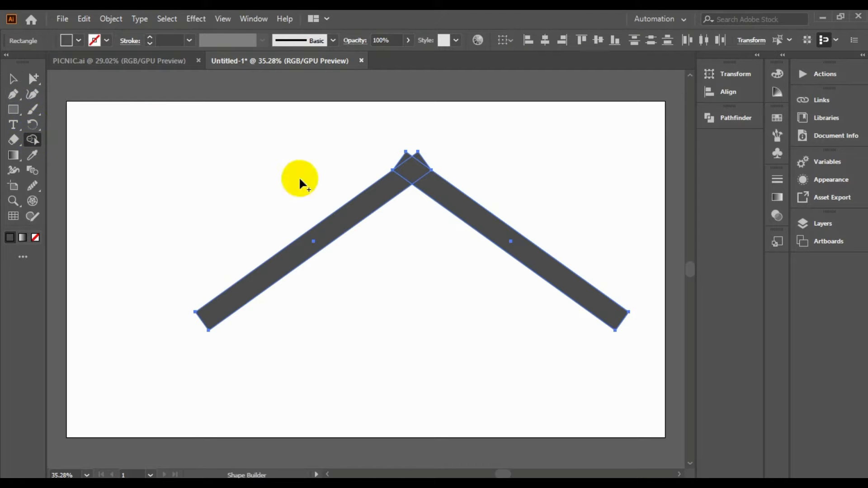
mouse_move(343, 212)
left_mouse_down()
mouse_move(398, 180)
mouse_move(434, 186)
left_mouse_up()
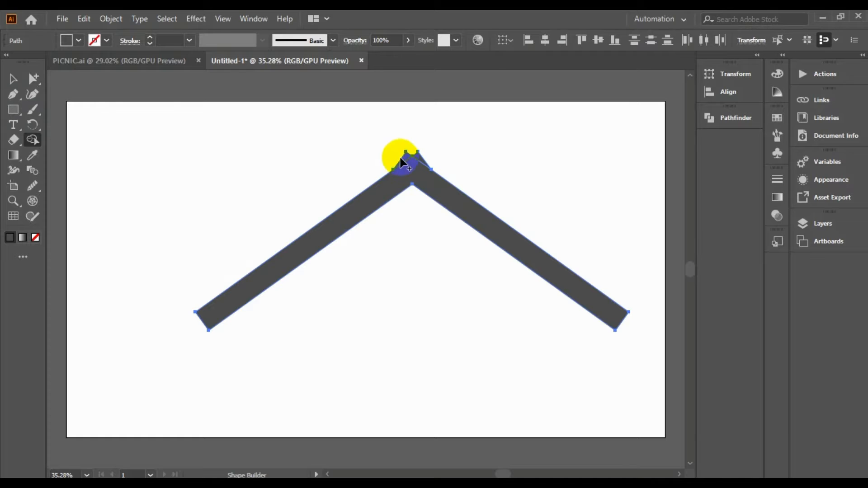
Step: Delete the two small leftover corner pieces sticking out above the roof peak
left_click(15, 80)
left_click(441, 142)
left_click(421, 157)
key("Delete")
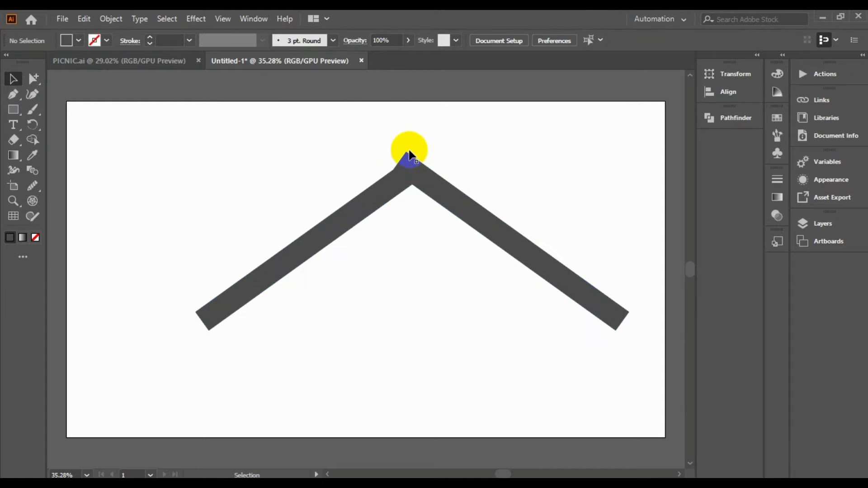
left_click(409, 155)
key("Delete")
left_click(9, 81)
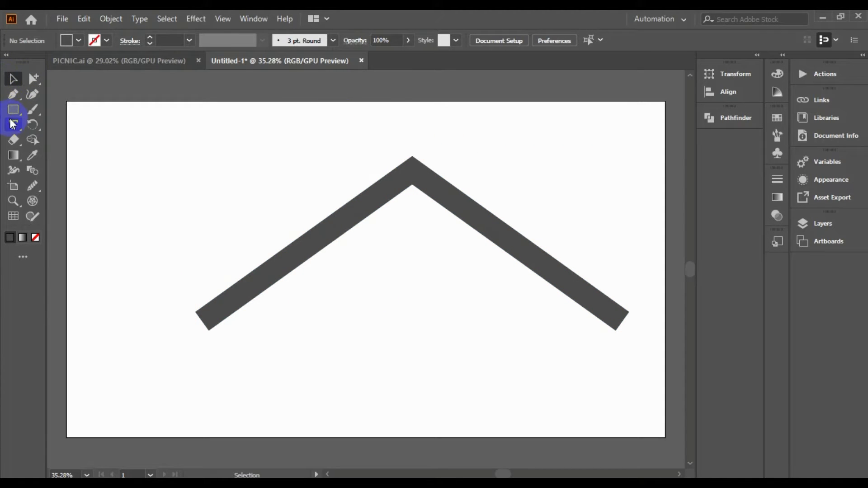
Step: Draw a horizontal line through the outer lower corners of the roof and use it to divide the objects below
left_click_drag(16, 109, 74, 170)
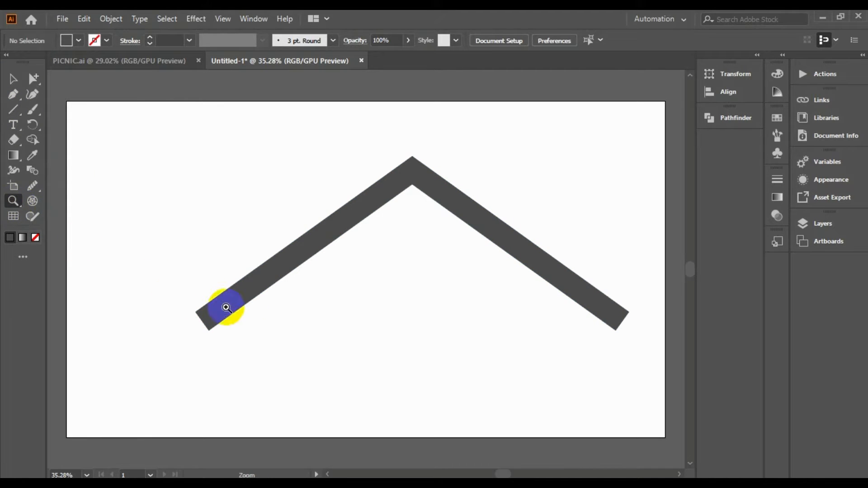
left_click_drag(352, 332, 411, 335)
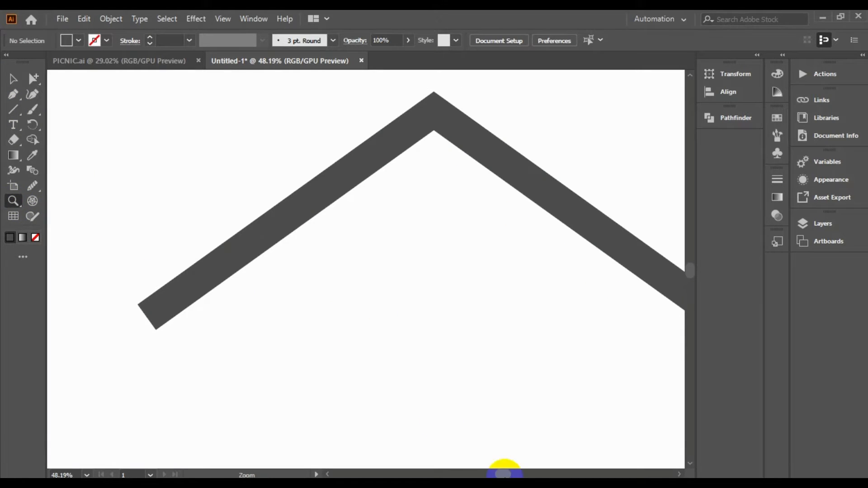
left_click_drag(503, 474, 508, 474)
left_click(13, 109)
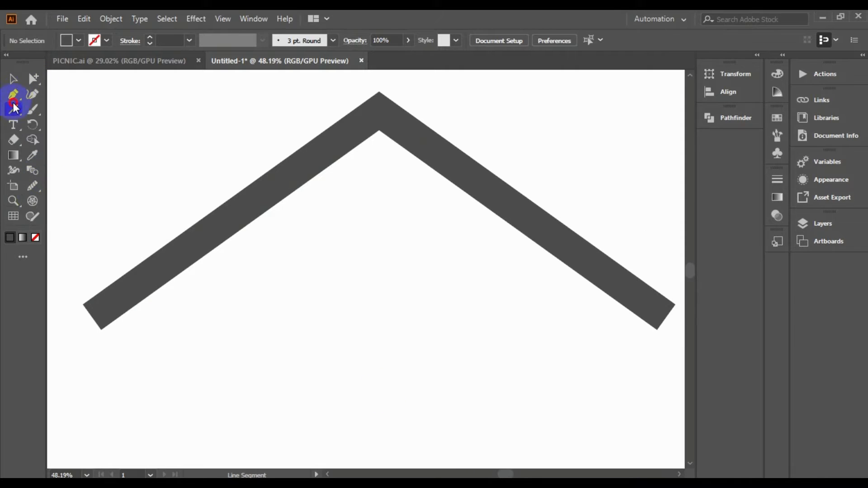
left_click_drag(83, 305, 662, 305)
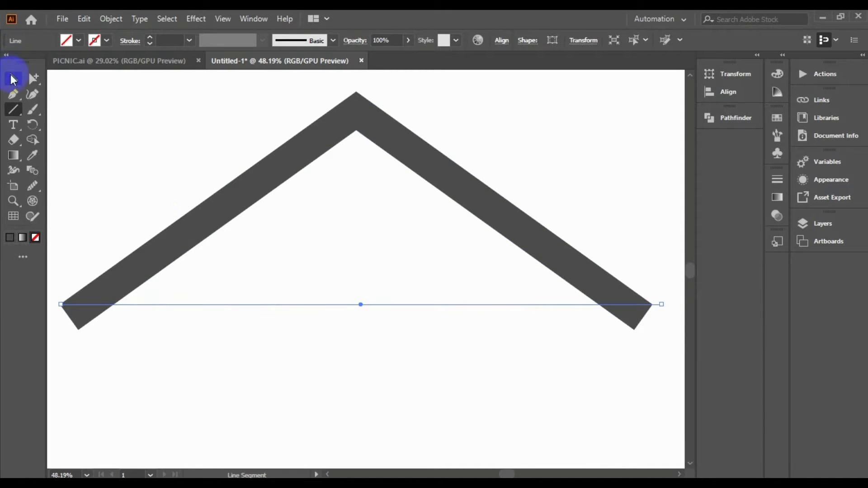
left_click(111, 18)
mouse_move(248, 317)
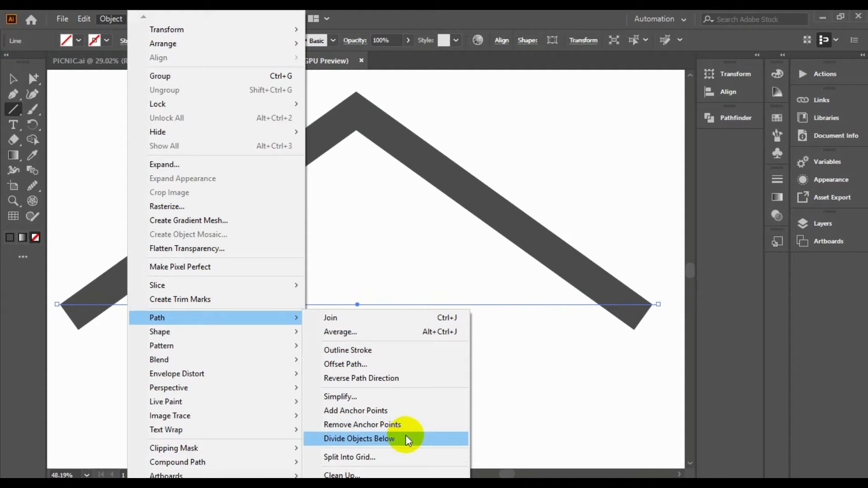
left_click(406, 438)
Step: Delete the two cut-off pieces below the dividing line so both roof ends are flat
left_click(13, 79)
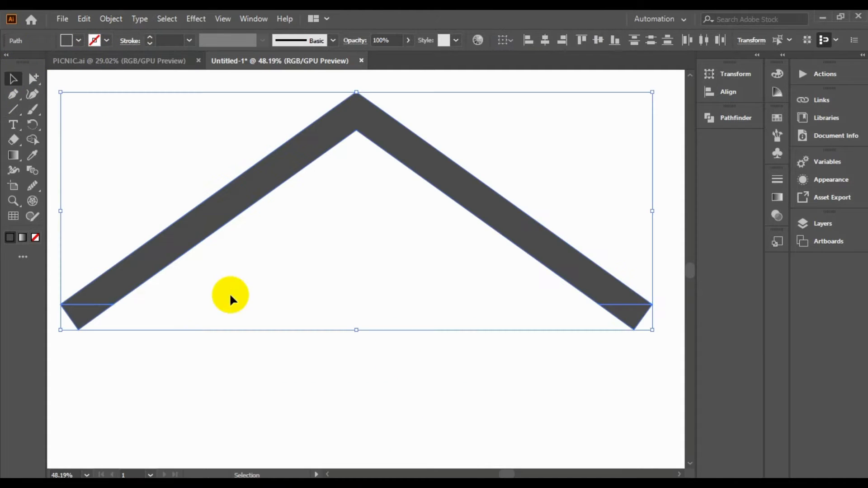
left_click(93, 323)
key("Delete")
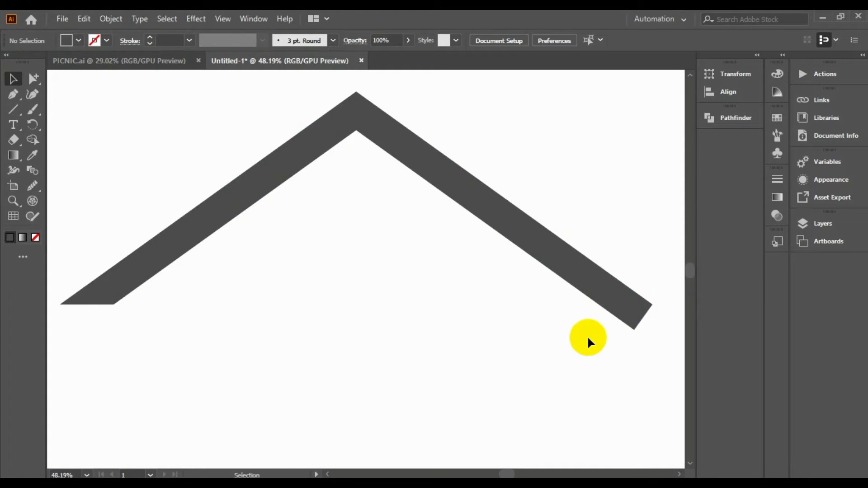
left_click(642, 320)
key("Delete")
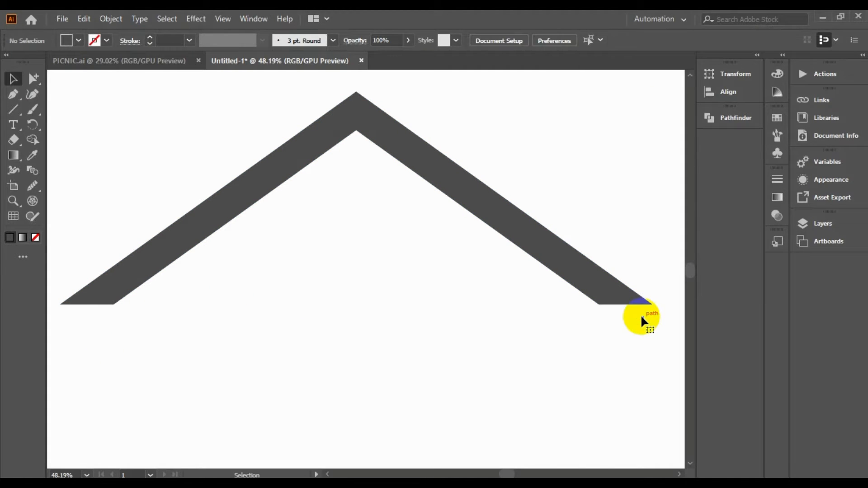
Step: Draw an upright chimney rectangle overlapping the roof's right slope and merge it with the roof using Shape Builder
left_click_drag(15, 119, 40, 111)
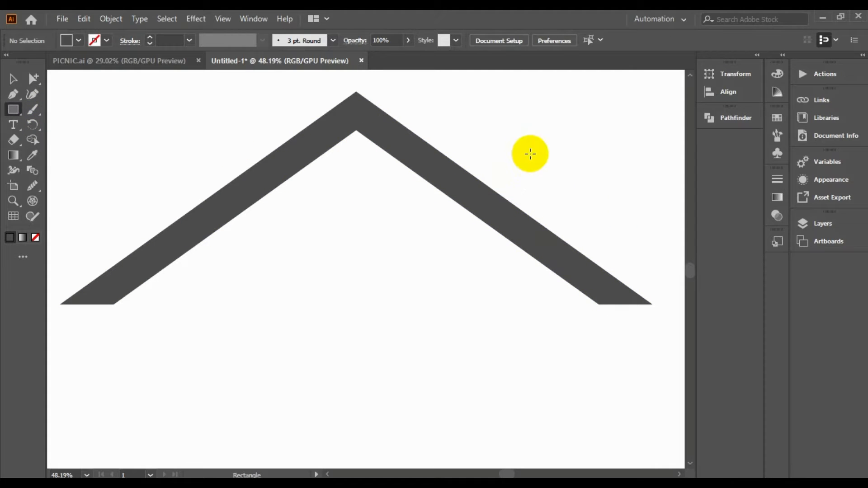
left_click_drag(530, 154, 569, 254)
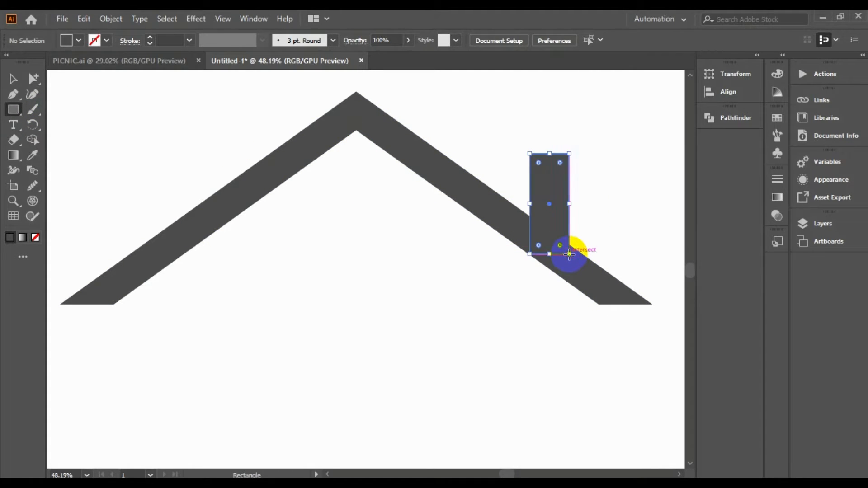
left_click(16, 81)
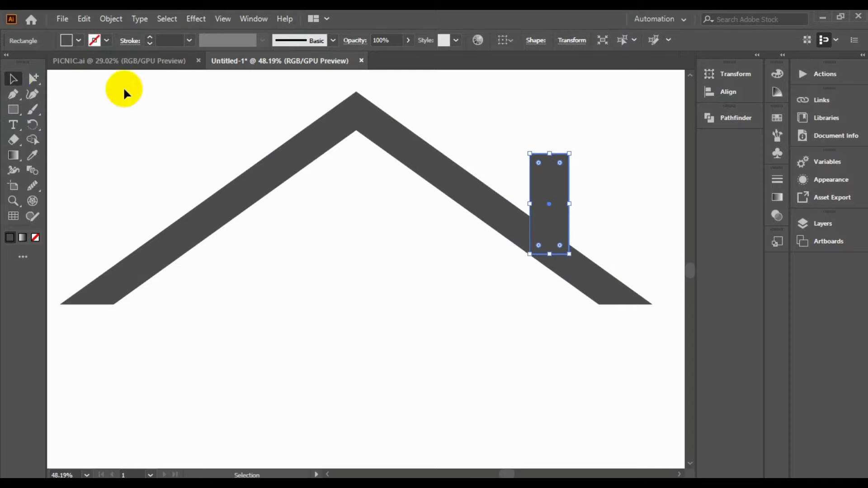
left_click(527, 221, "shift")
left_click(32, 139)
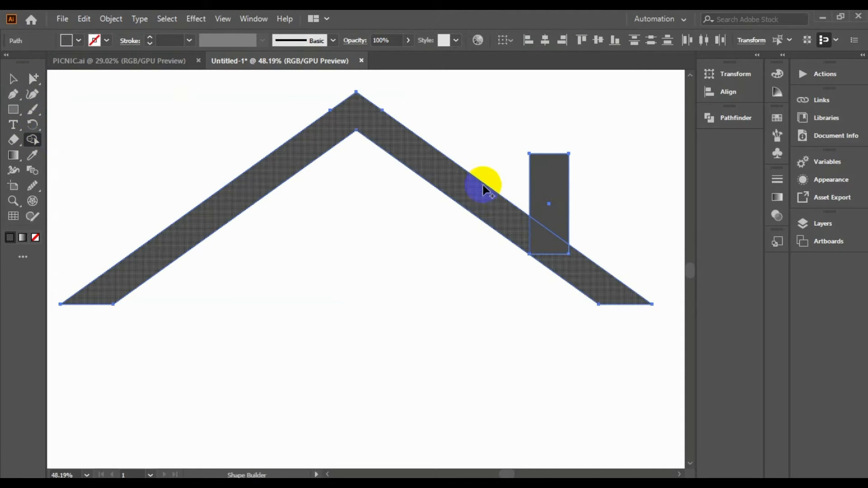
mouse_move(544, 206)
left_mouse_down()
mouse_move(553, 262)
mouse_move(517, 233)
left_mouse_up()
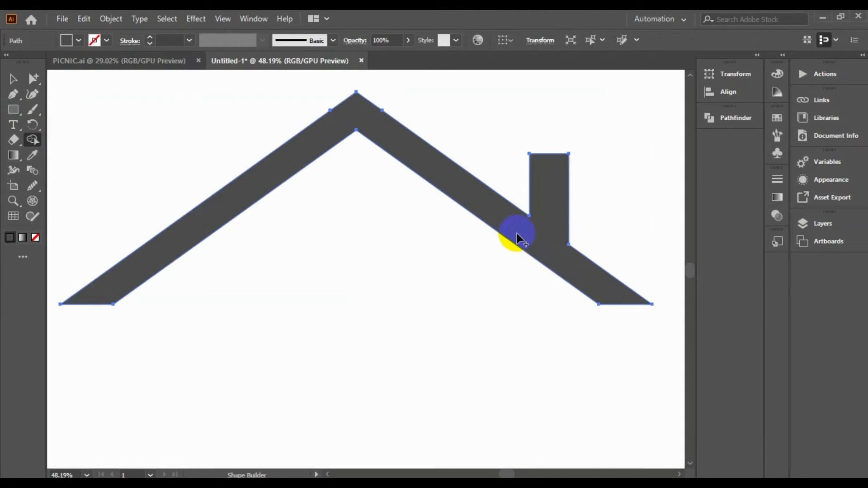
left_click(13, 79)
left_click(421, 394)
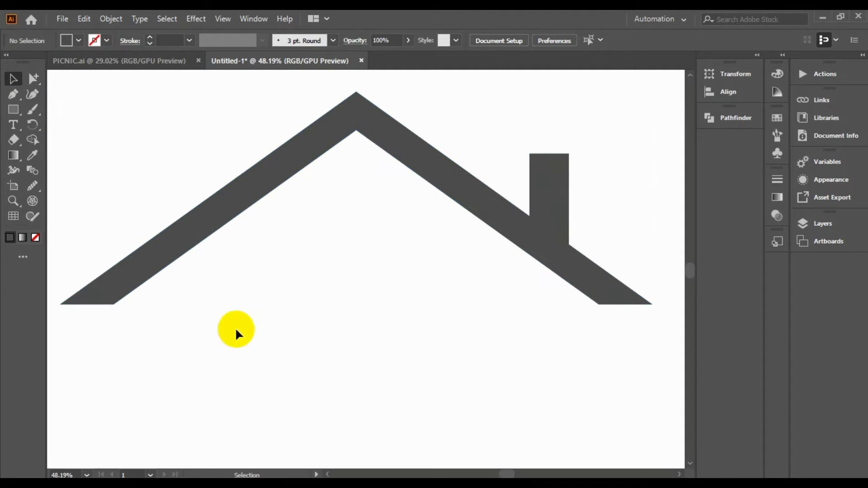
Step: Scale the roof with chimney down proportionally and move it to the horizontal middle of the upper artboard
left_click_drag(511, 474, 508, 476)
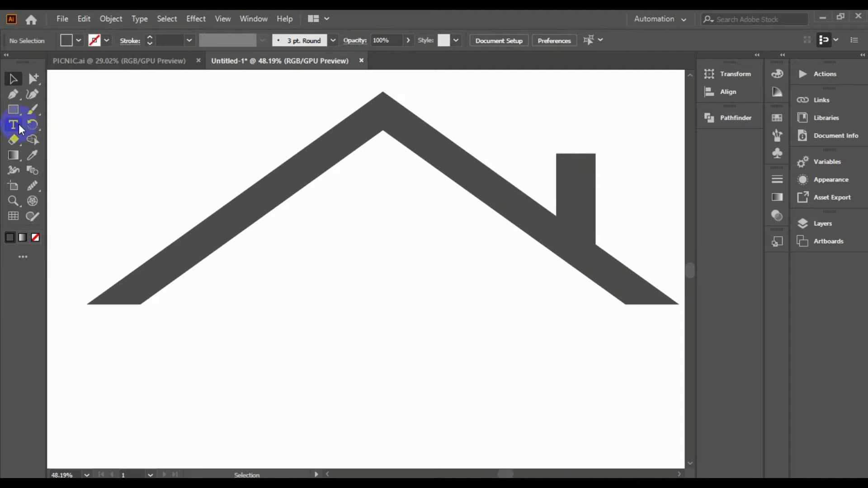
left_click(22, 200)
left_click(411, 315)
left_click(450, 330, "alt")
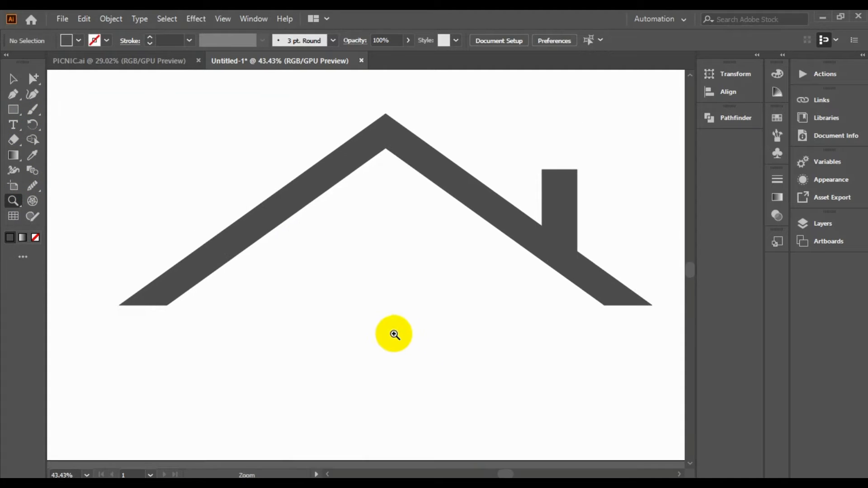
left_click(411, 312, "alt")
left_click(13, 80)
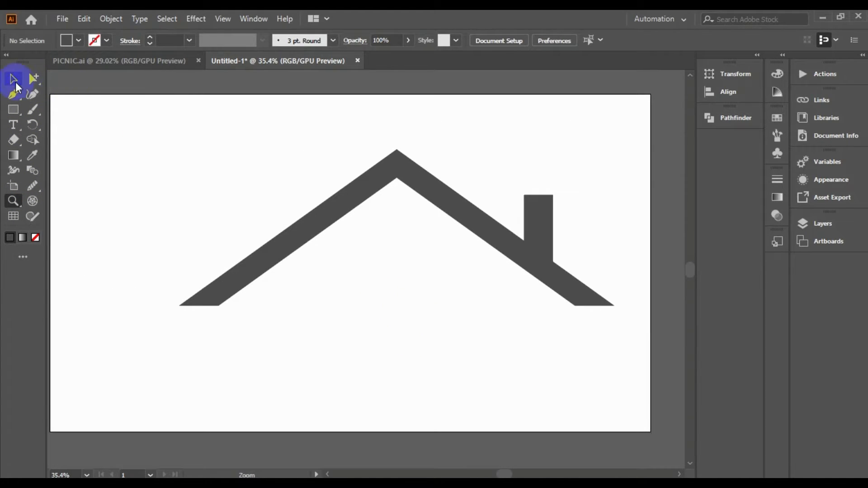
left_click(295, 237)
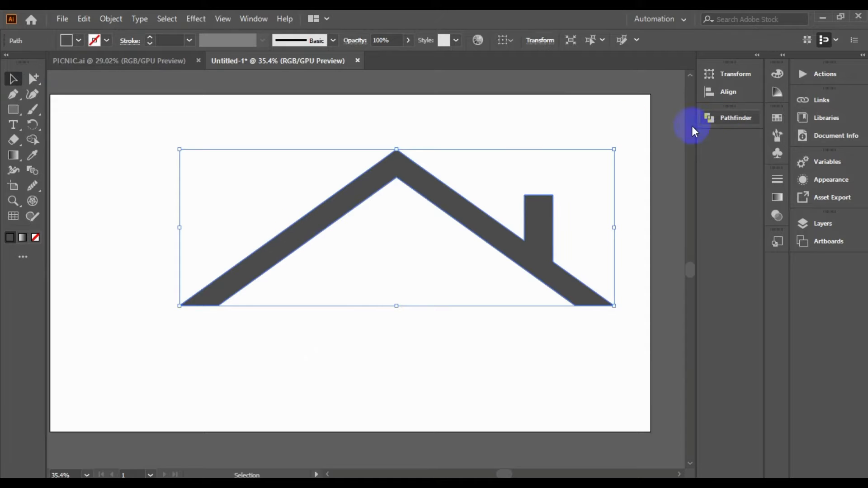
left_click_drag(613, 149, 546, 174)
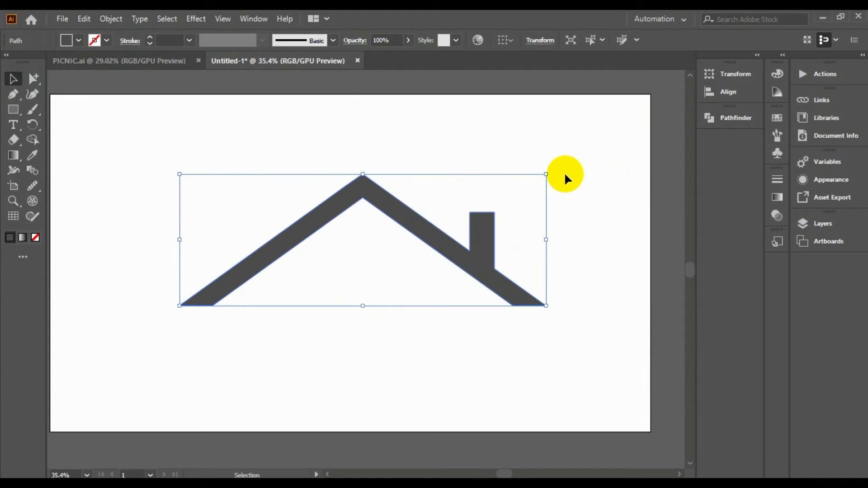
left_click_drag(451, 221, 482, 211)
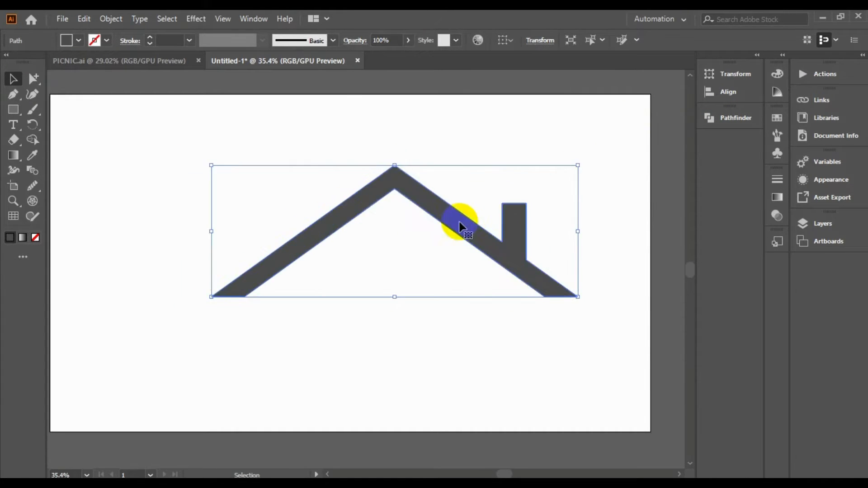
left_click(591, 152)
Step: Draw a small square to the upper left of the roof and fill it with medium gray
left_click_drag(138, 136, 204, 202)
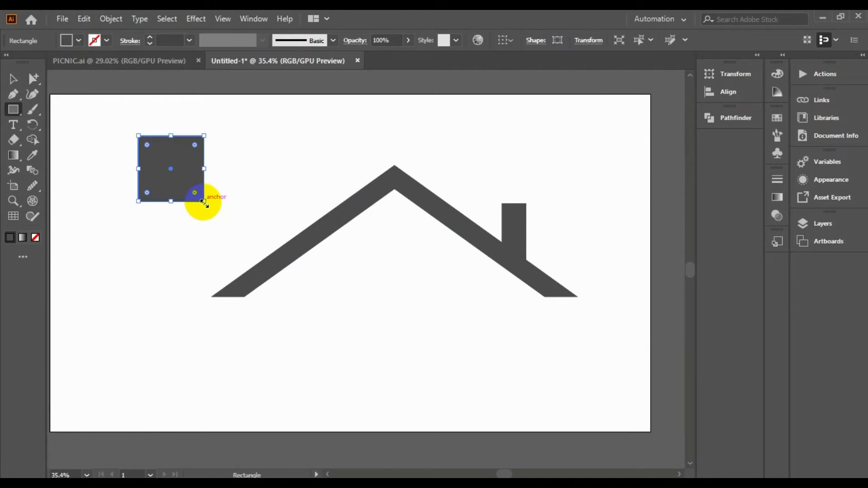
left_click(66, 40)
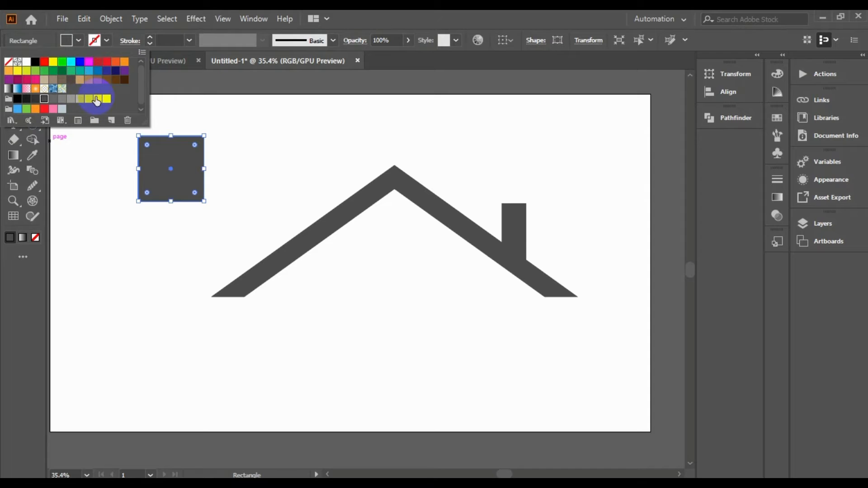
left_click(62, 99)
left_click(164, 144)
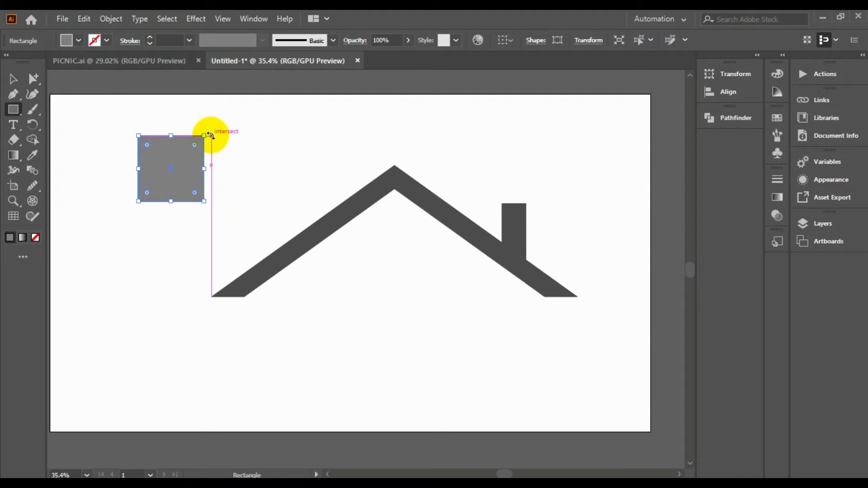
Step: Draw a narrow vertical strip beside the gray square at its full height and a matching horizontal strip below it at its full width
left_click_drag(211, 136, 227, 201)
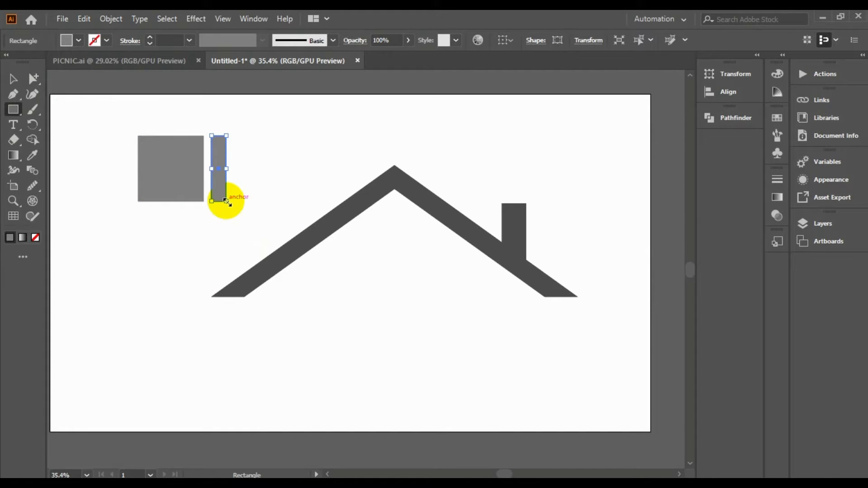
left_click_drag(138, 208, 204, 222)
left_click(12, 79)
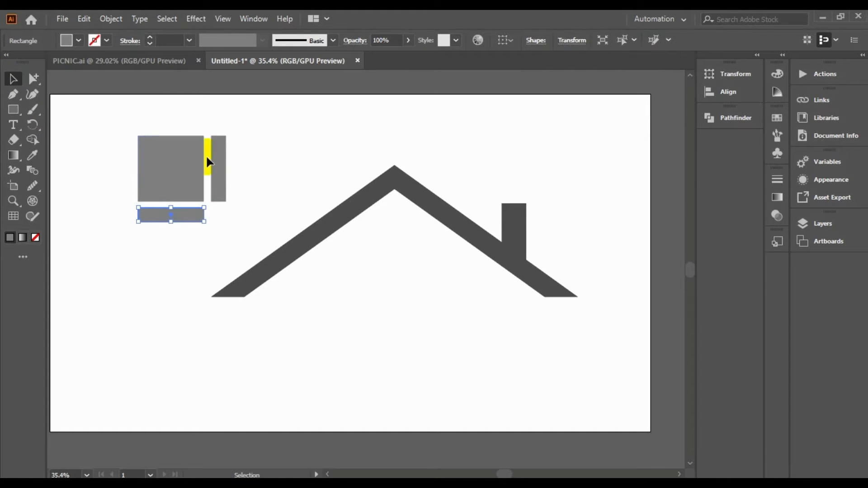
Step: Center both strips on the gray square to form a cross, filling the vertical strip with a lighter gray
left_click_drag(174, 170, 172, 168)
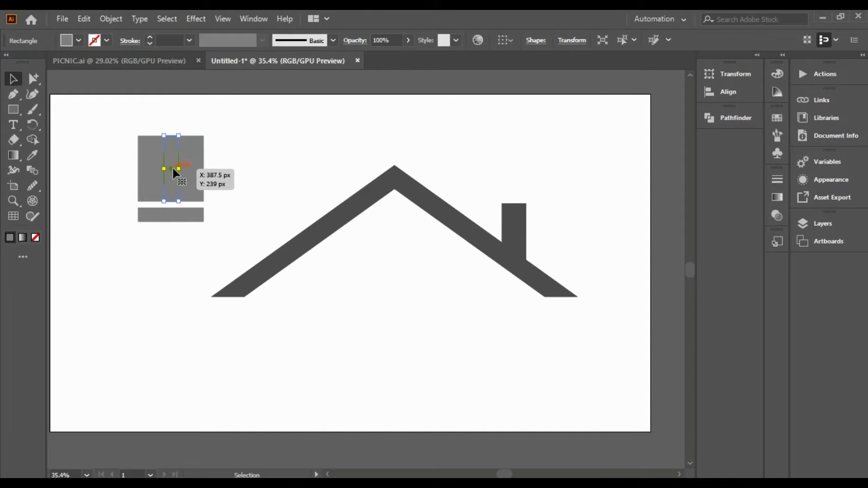
left_click(79, 41)
left_click(99, 98)
left_click(81, 99)
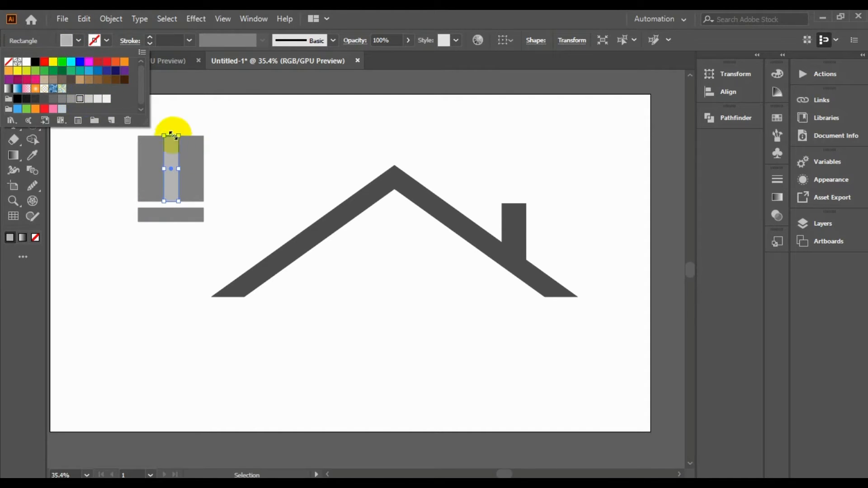
left_click(200, 109)
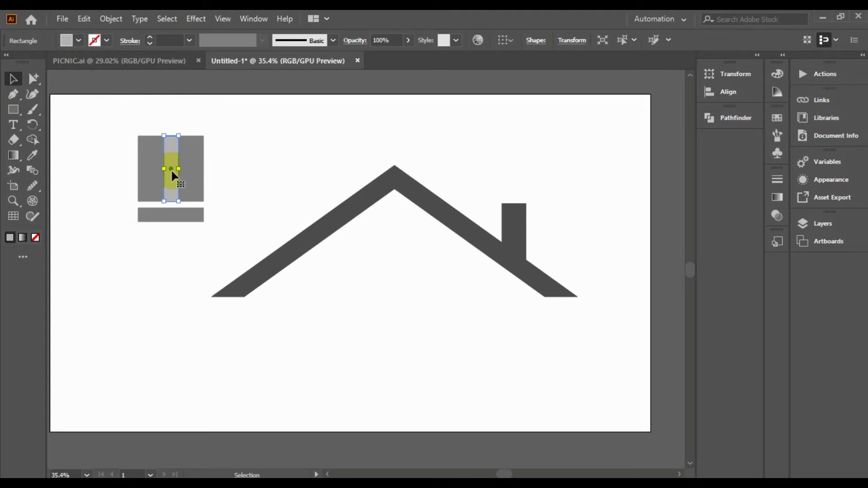
mouse_move(171, 169)
left_mouse_down()
mouse_move(186, 168)
mouse_move(171, 169)
left_mouse_up()
left_click(171, 215)
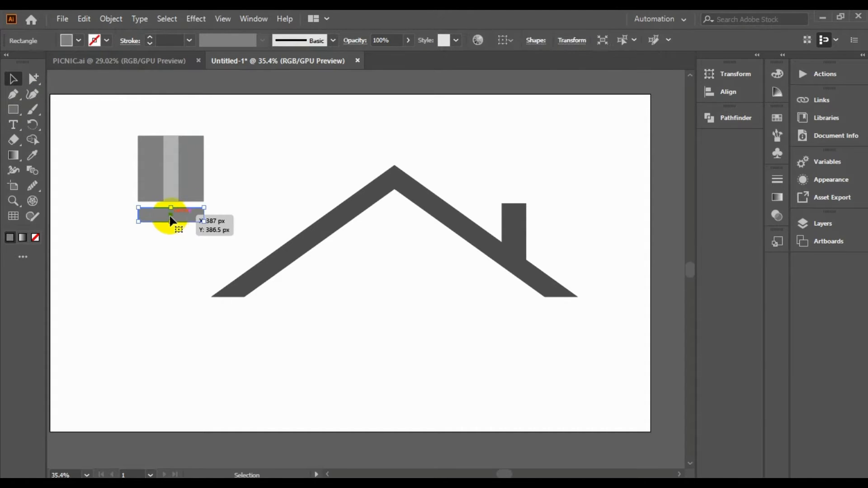
left_click_drag(171, 218, 170, 169)
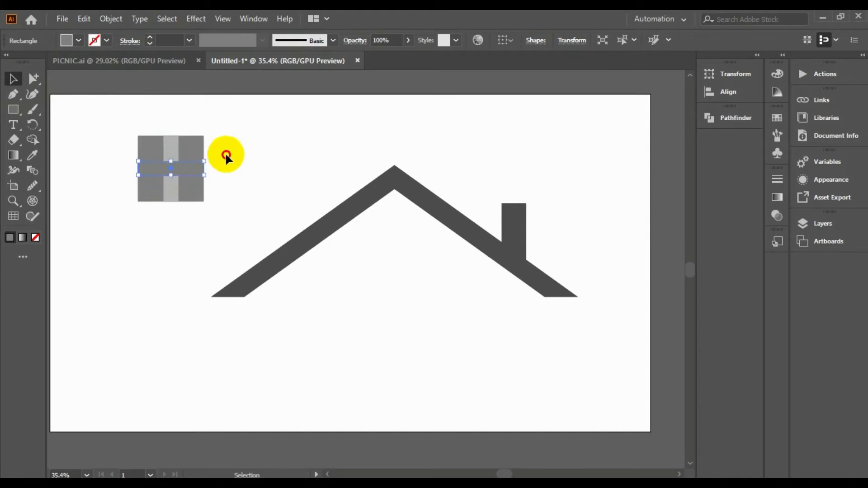
Step: Subtract both strips from the square with Minus Front, leaving four window panes
left_click_drag(131, 107, 193, 185)
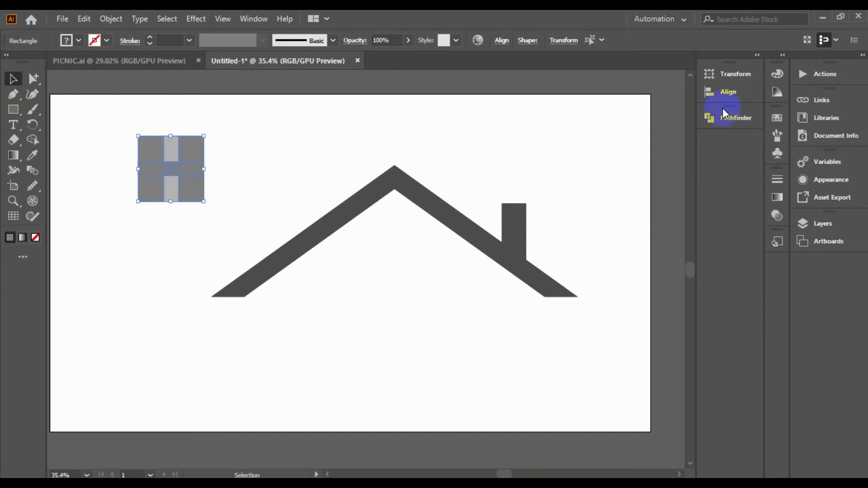
left_click(723, 121)
left_click(584, 146)
left_click(180, 156)
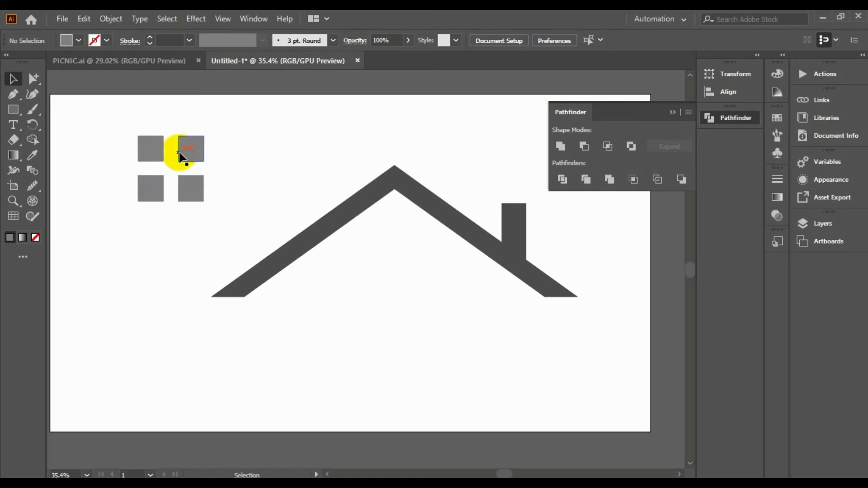
Step: Ungroup the four window panes and move them together beneath the roof's peak
right_click(192, 191)
left_click(230, 297)
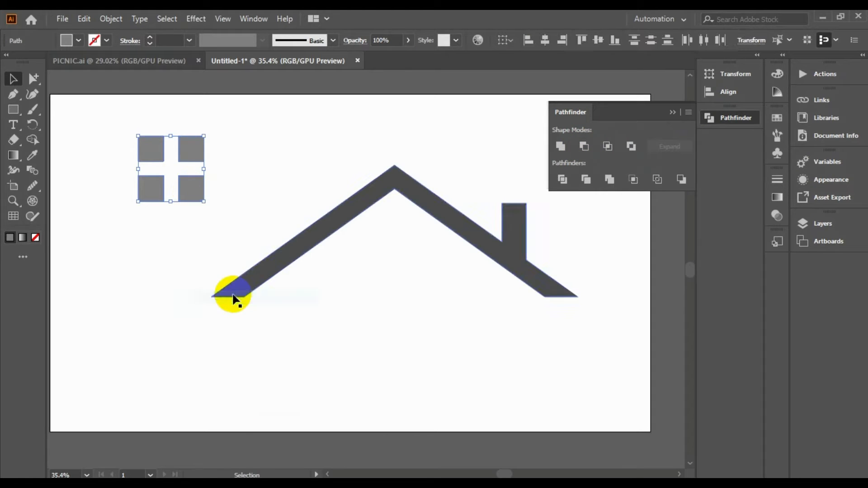
left_click_drag(188, 198, 410, 271)
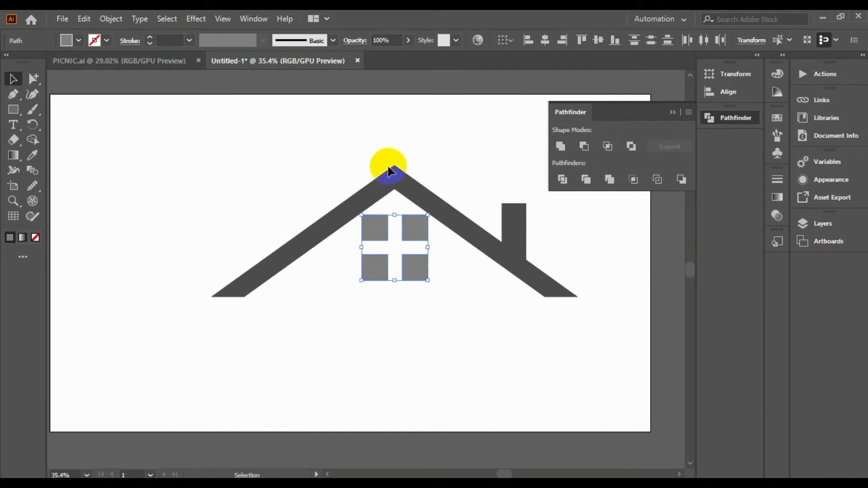
left_click_drag(347, 153, 435, 261)
left_click(728, 92)
left_click(122, 126)
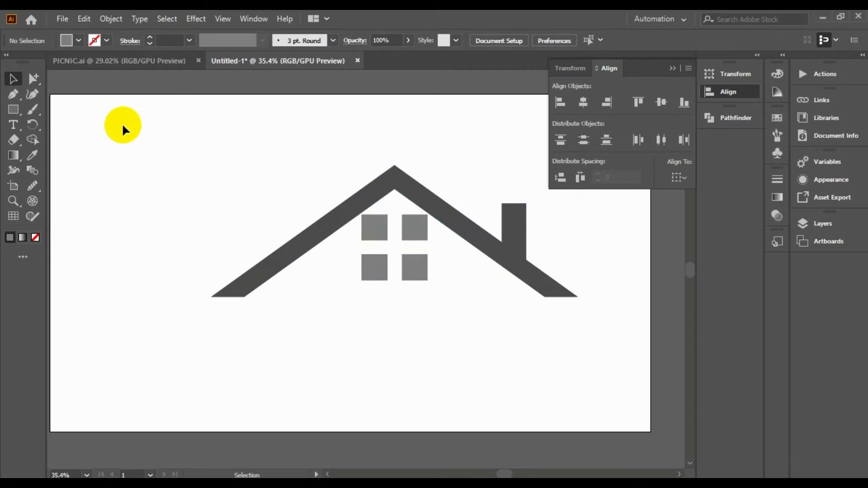
Step: Group the four window panes and scale the window down slightly, keeping it centered beneath the roof's peak
left_click(380, 233)
left_click_drag(353, 236, 426, 277)
right_click(426, 277)
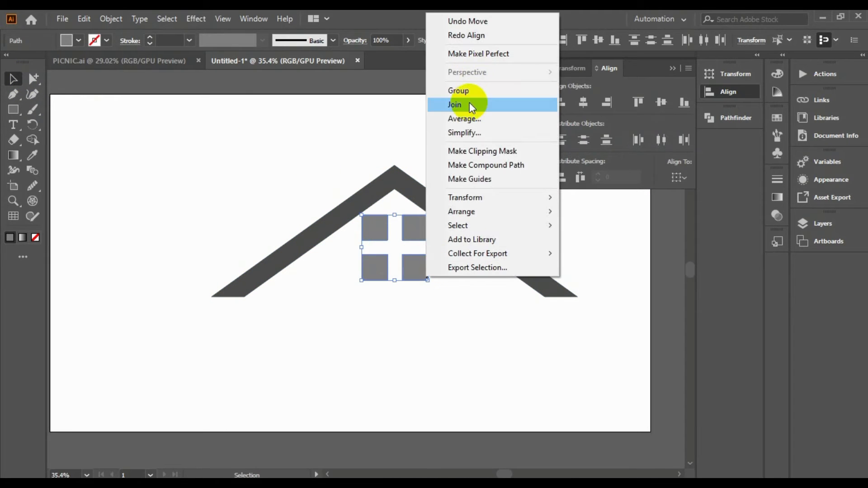
left_click(464, 91)
mouse_move(419, 233)
left_mouse_down()
mouse_move(408, 243)
mouse_move(429, 245)
mouse_move(409, 240)
left_mouse_up()
left_click(435, 249)
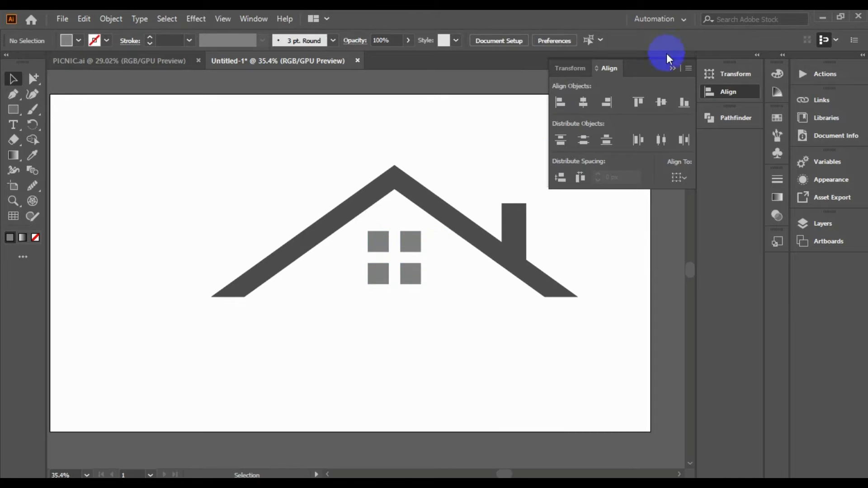
left_click(672, 69)
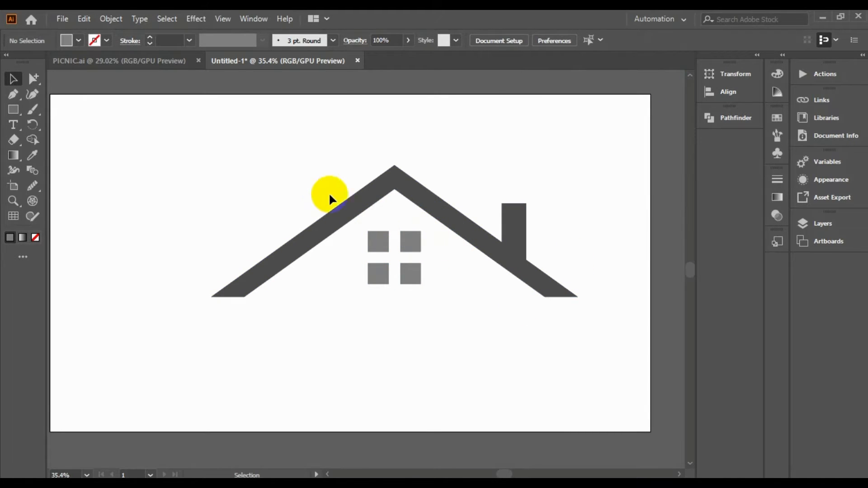
Step: Duplicate the roof with its chimney and place the copy to the left, slightly higher and crossing the original's left slope
left_click(358, 212)
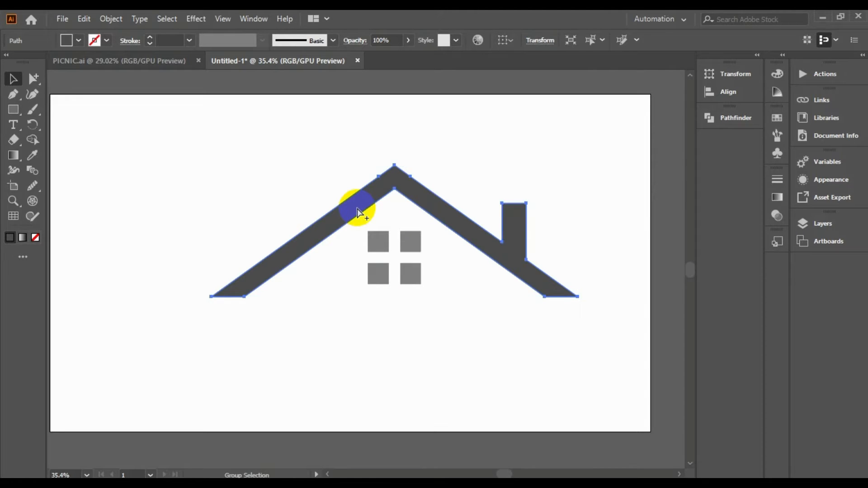
key("ctrl+v")
left_click_drag(360, 225, 273, 155)
left_click(519, 163)
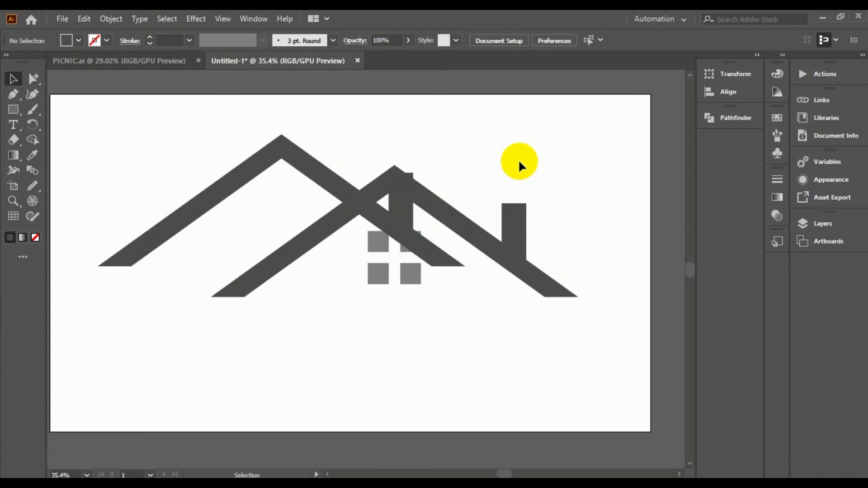
left_click(332, 182)
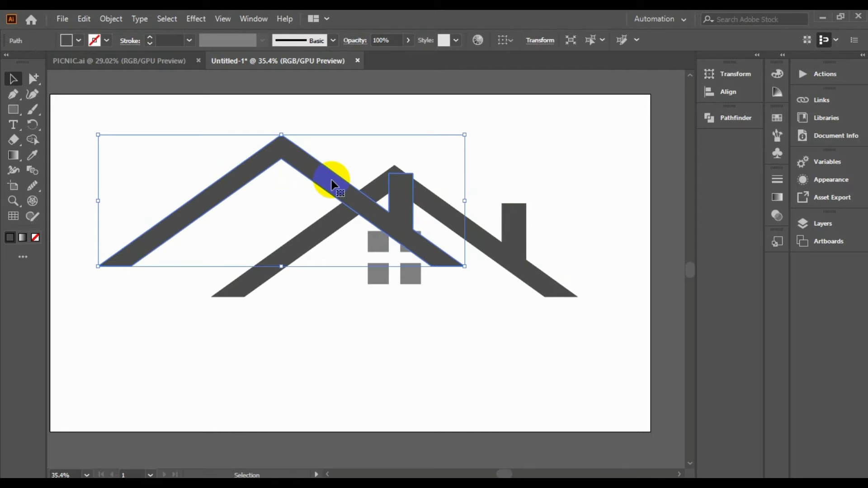
left_click_drag(333, 182, 333, 190)
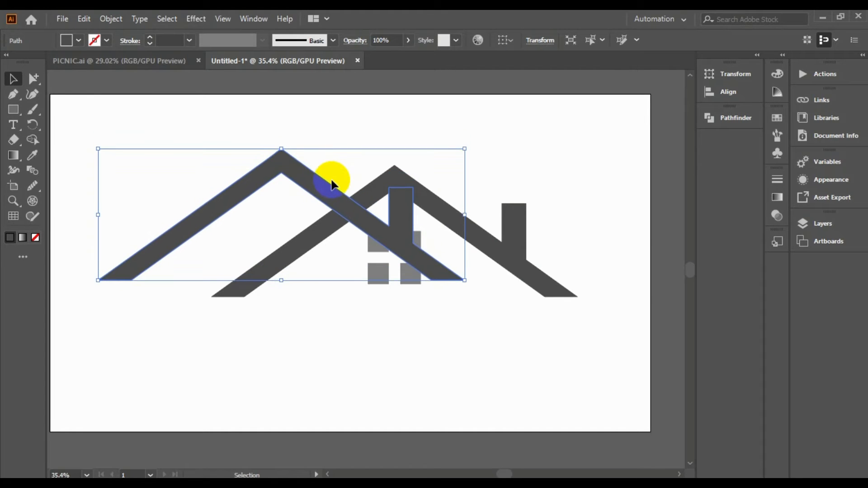
left_click(481, 133)
Step: Draw a line across the copied roof's right slope along the original roof's underside and divide the objects below with it
left_click(359, 233)
key("z")
left_click_drag(380, 217, 441, 237)
left_click(257, 168)
left_click_drag(13, 110, 50, 172)
left_click_drag(401, 234, 353, 268)
left_click(401, 234)
left_click(453, 286)
left_click(112, 18)
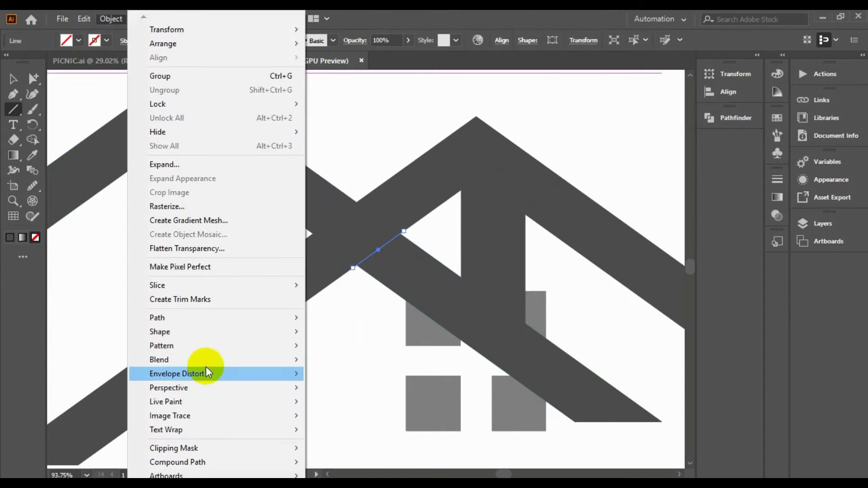
mouse_move(175, 317)
left_click(417, 438)
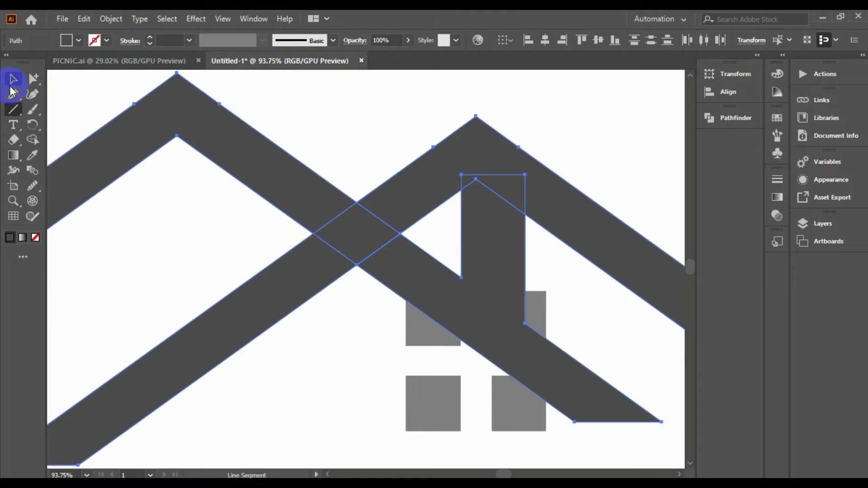
Step: Delete the copied roof's cut-off lower piece together with its chimney
left_click(13, 79)
left_click(281, 231)
left_click(394, 275)
key("Delete")
Step: Create a slightly larger outline around the left roof with Offset Path
left_click(316, 186)
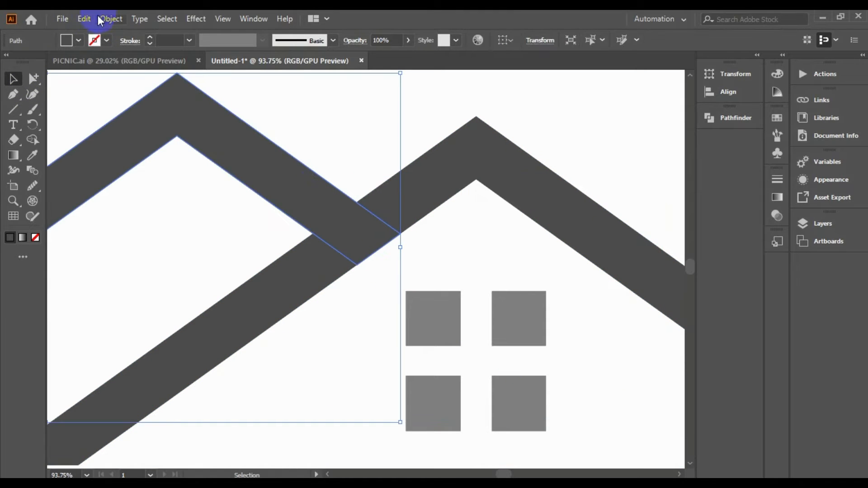
left_click(112, 18)
mouse_move(201, 318)
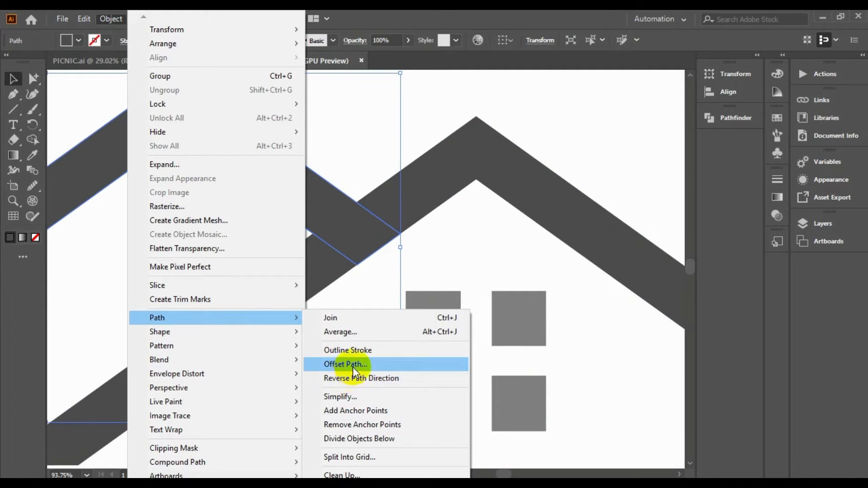
left_click(353, 365)
left_click(530, 189)
left_click(565, 190)
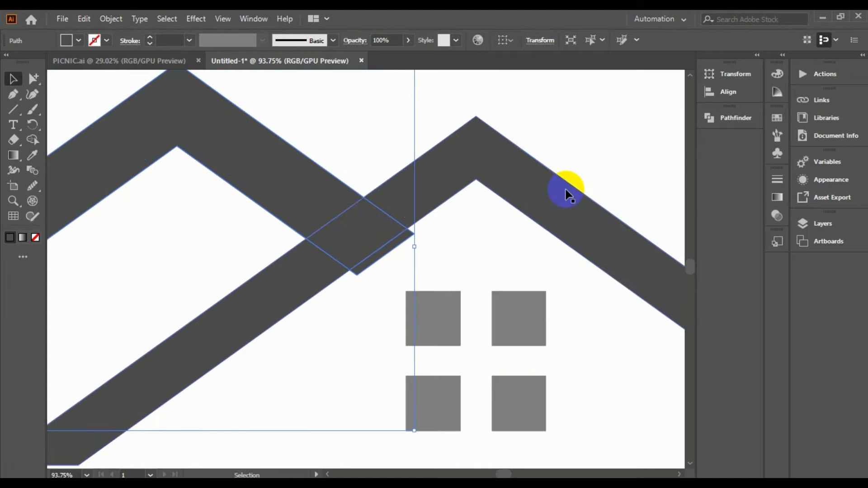
Step: Cut the offset margin out of the crossing with Shape Builder to leave narrow gaps between the two roofs
left_click(457, 221)
left_click(388, 218)
left_click_drag(381, 139, 367, 257)
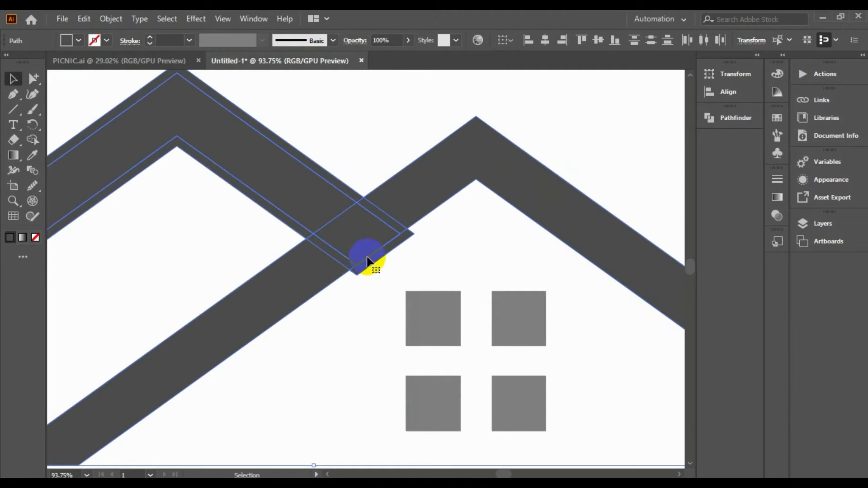
key("shift+m")
left_click(368, 230)
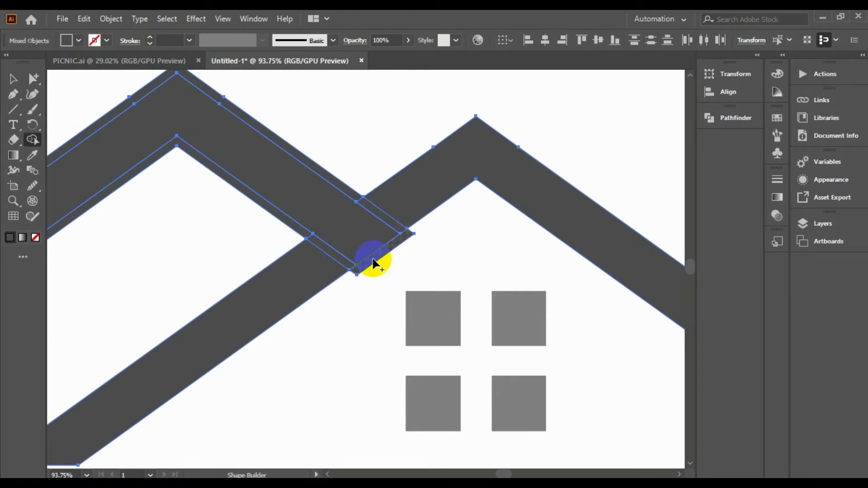
left_click(349, 190)
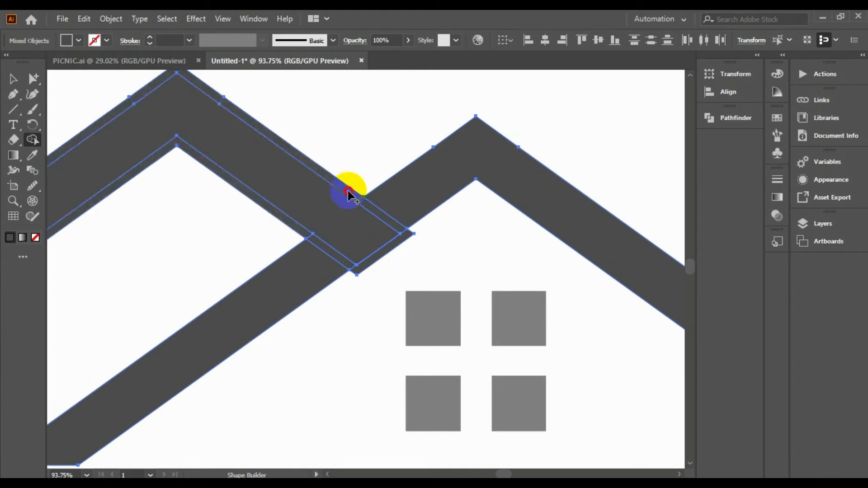
mouse_move(348, 191)
left_mouse_down()
mouse_move(349, 231)
mouse_move(302, 227)
left_mouse_up()
key("v")
left_click(239, 239)
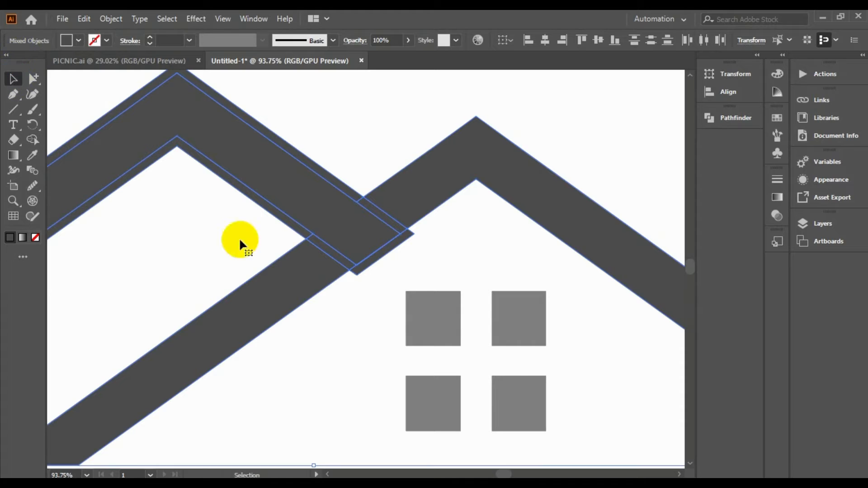
left_click(351, 271)
left_click_drag(351, 270, 392, 223)
Step: Delete the leftover offset outline around the left roof
left_click(350, 191)
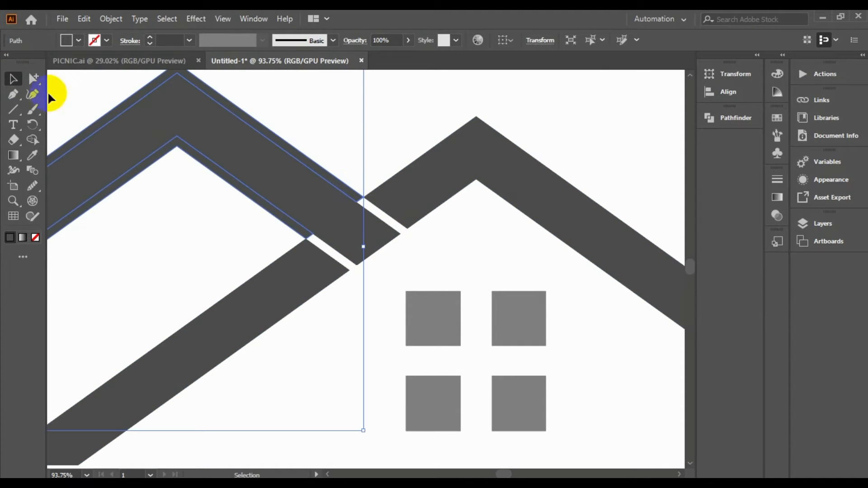
left_click(33, 140)
left_click(318, 171)
mouse_move(318, 171)
left_mouse_down()
mouse_move(341, 183)
mouse_move(257, 205)
mouse_move(292, 227)
left_mouse_up()
key("v")
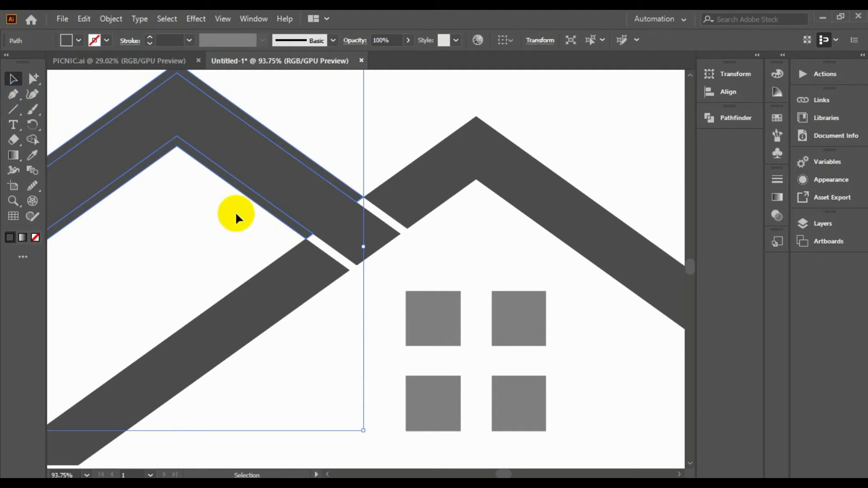
left_click(275, 224)
left_click(290, 221)
key("Delete")
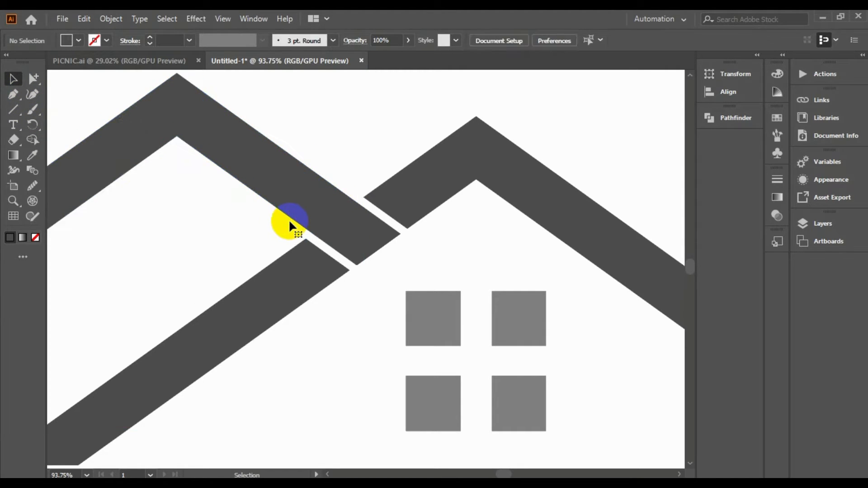
Step: Place a smaller copy of the four-pane window beneath the left roof's peak
left_click(17, 202)
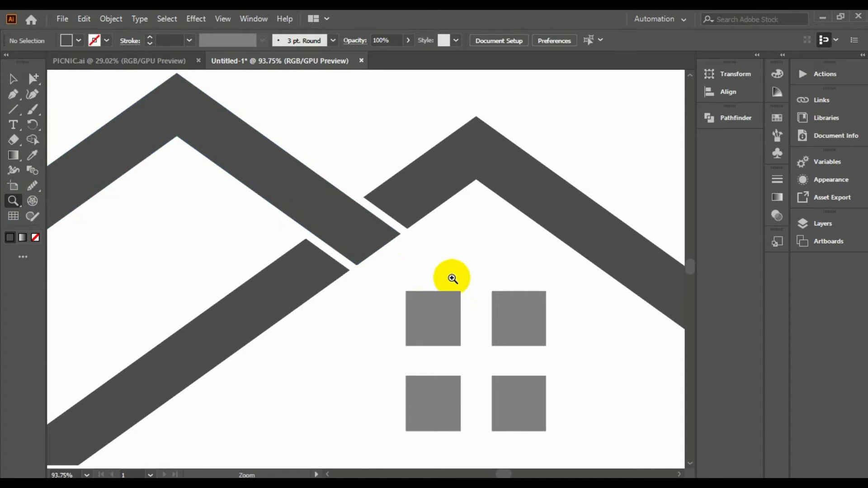
left_click_drag(450, 277, 307, 310)
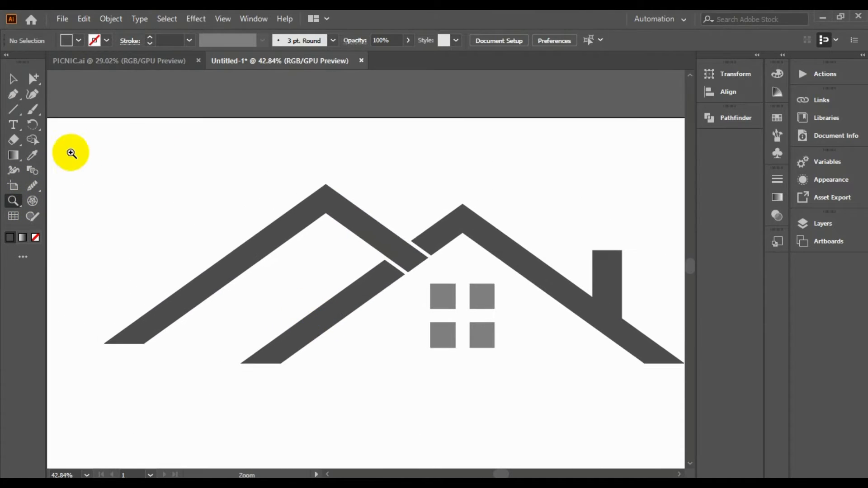
key("v")
left_click(439, 341)
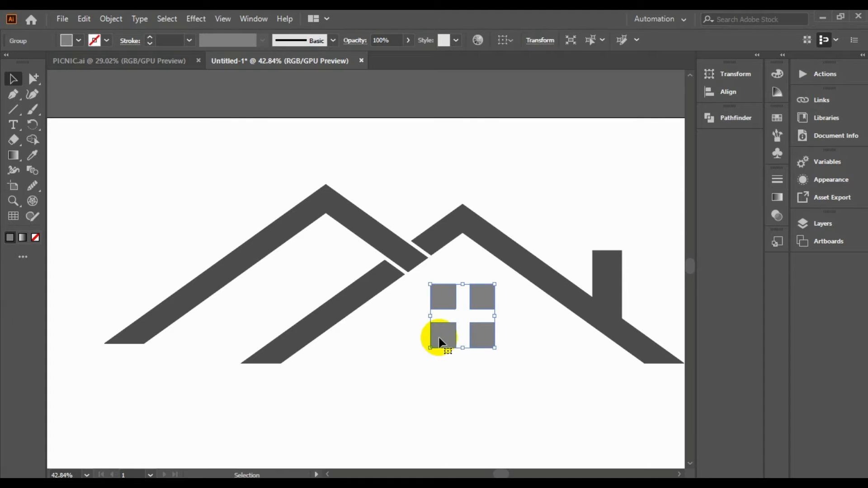
key("ctrl+v")
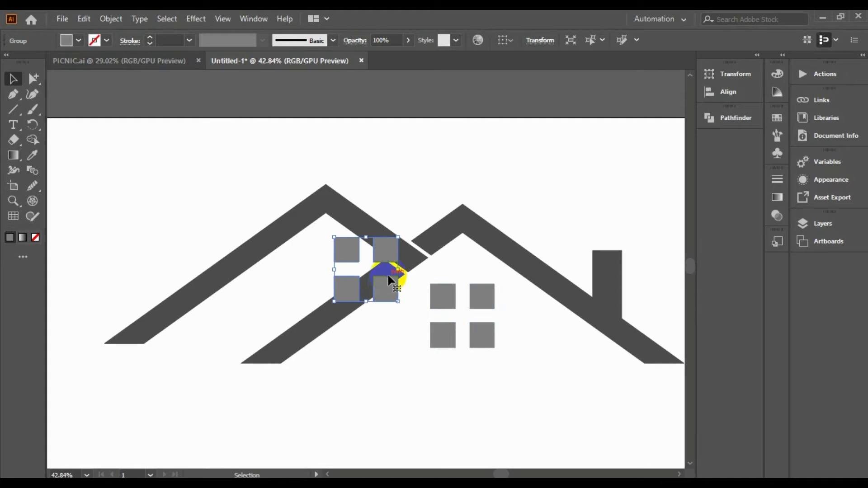
left_click_drag(389, 280, 339, 247)
left_click_drag(294, 175, 343, 268)
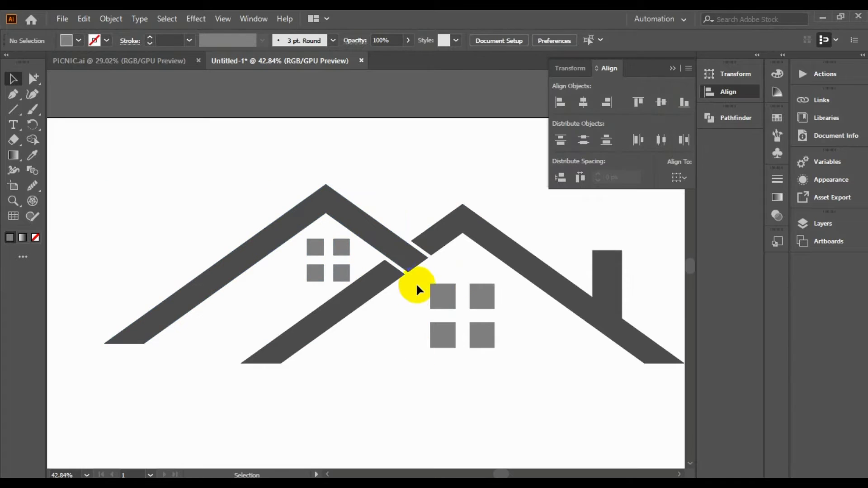
Step: Scale the four-pane window under the right roof down slightly
left_click_drag(416, 283, 497, 350)
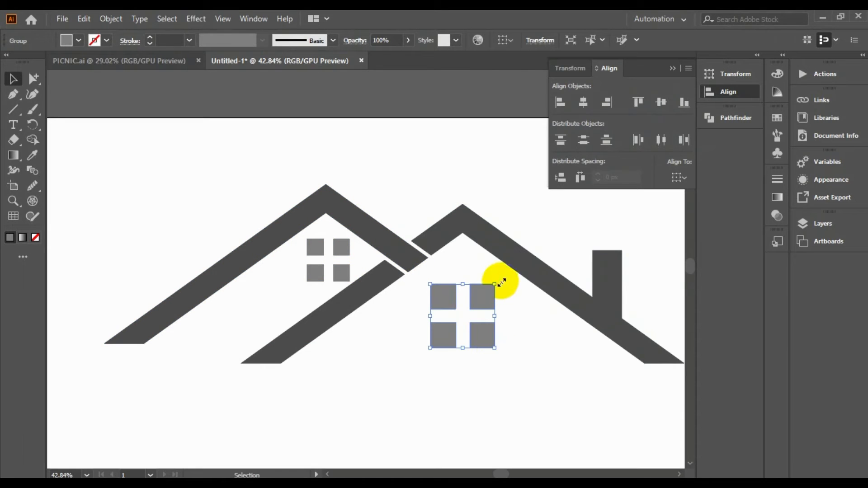
mouse_move(496, 285)
left_mouse_down()
mouse_move(481, 303)
mouse_move(480, 281)
mouse_move(483, 296)
left_mouse_up()
left_click(535, 344)
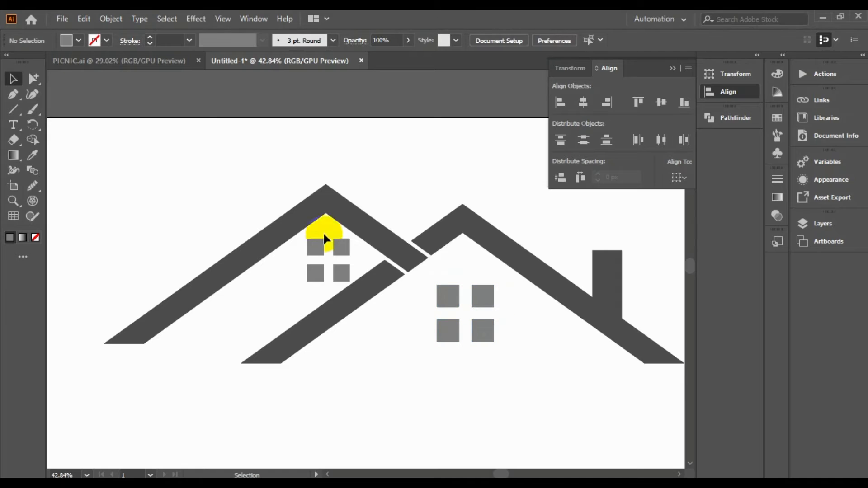
Step: Draw a gray curved swoosh below the right roof with the Pen tool, about 945 px wide and 329 px tall, with a thin upright arm and tapered right end
left_click(13, 201)
left_click(492, 364, "alt")
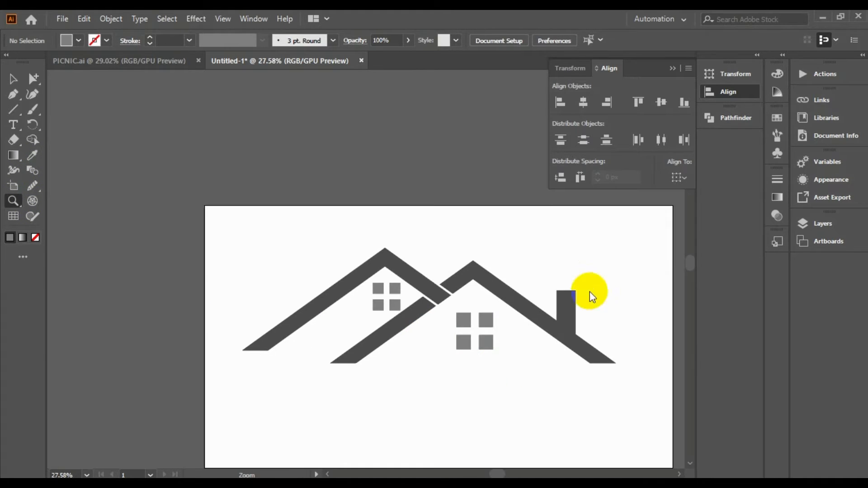
left_click_drag(692, 264, 688, 267)
left_click(673, 68)
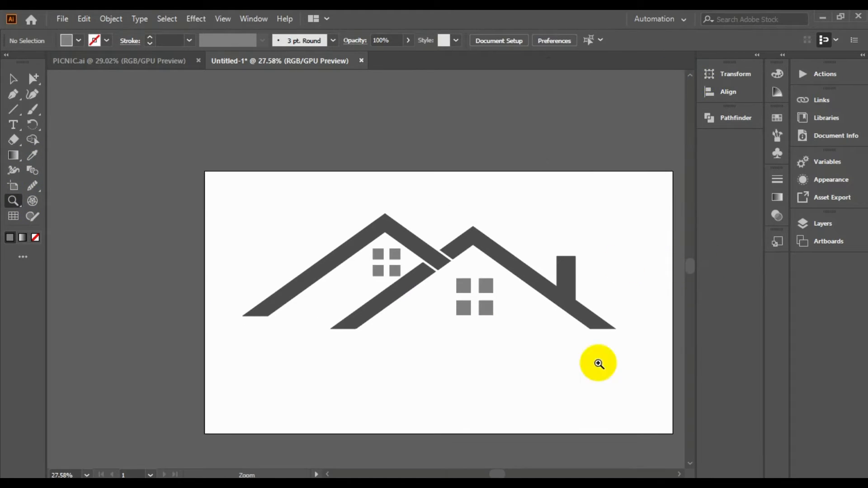
left_click_drag(500, 472, 511, 472)
left_click_drag(403, 387, 458, 372)
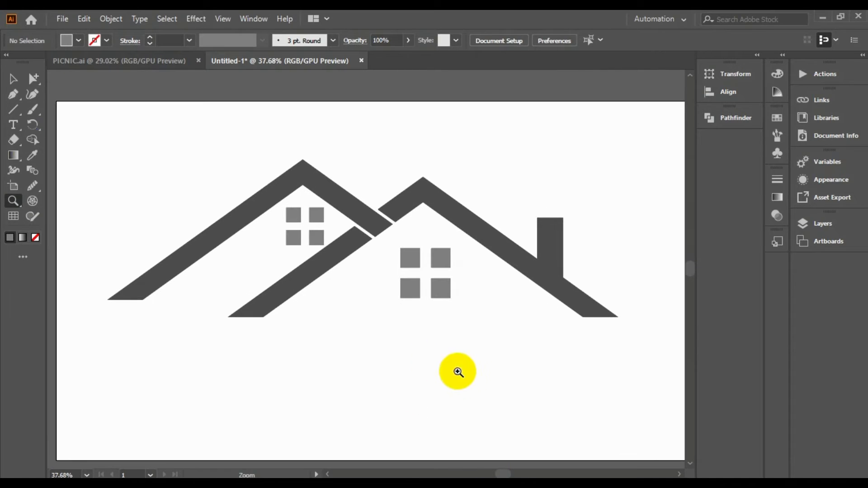
left_click(12, 98)
scroll(343, 292, "right", 3)
left_click(246, 295)
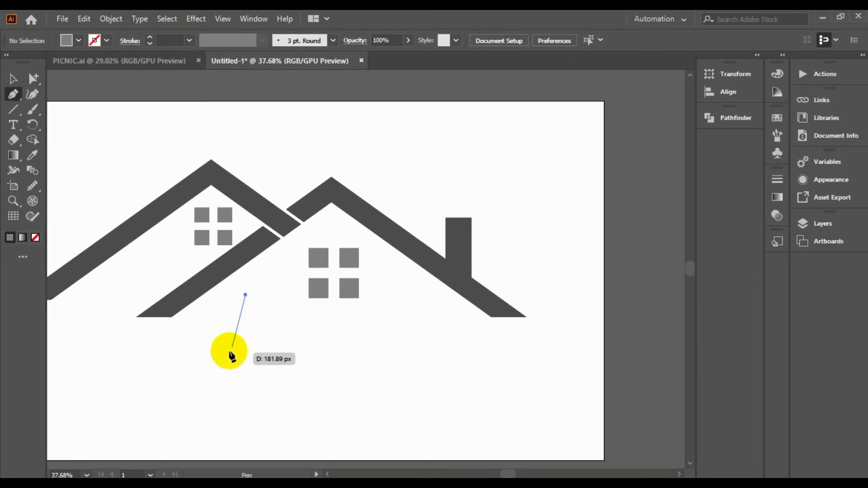
left_click_drag(208, 391, 152, 429)
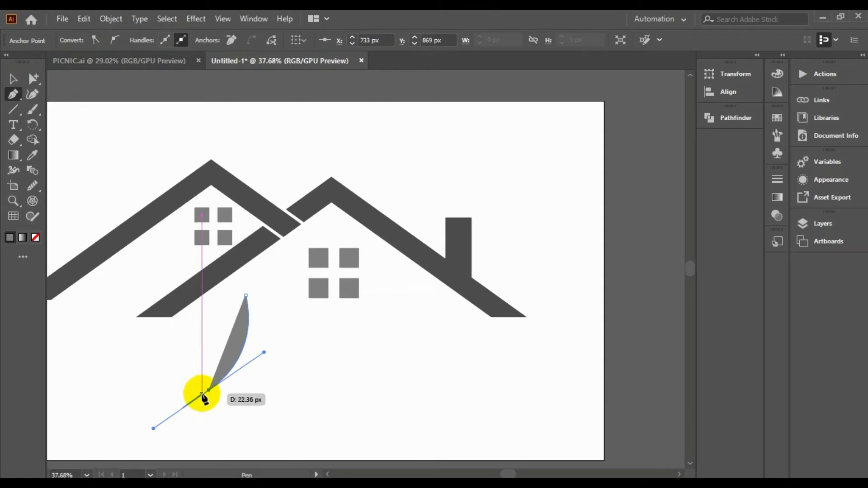
left_click(209, 391)
left_click_drag(388, 387, 240, 383)
left_click_drag(246, 295, 234, 281)
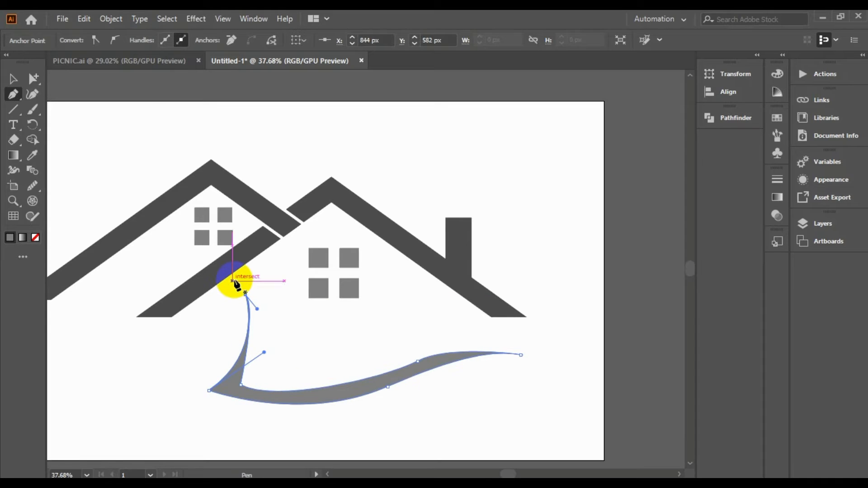
left_click(13, 79)
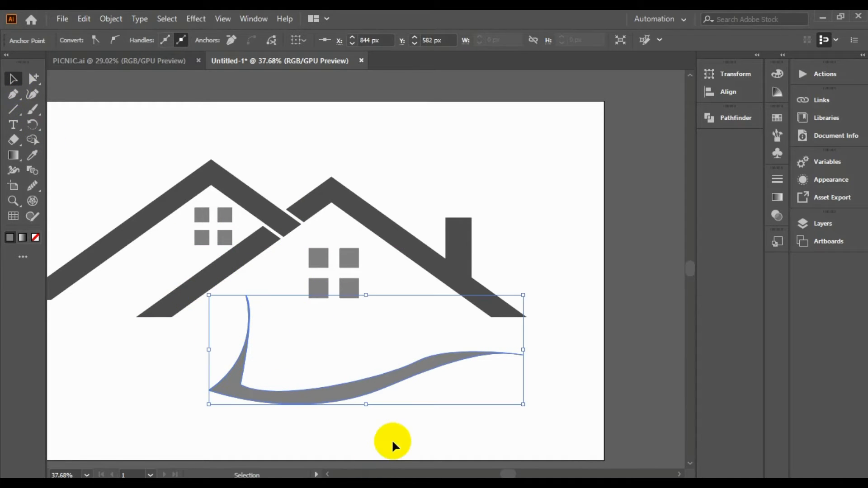
left_click(391, 440)
Step: Shift the swoosh's inner corner anchor slightly left to narrow the base of its upright arm
left_click(370, 385)
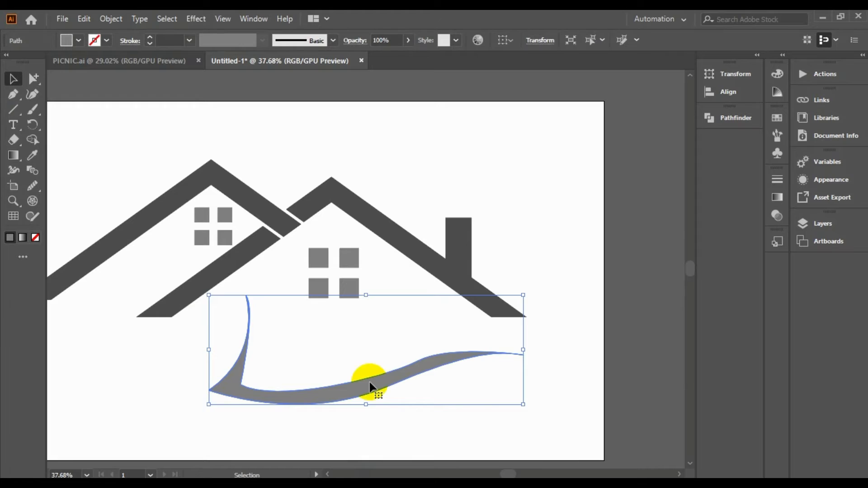
left_click_drag(13, 94, 68, 110)
left_click(240, 385)
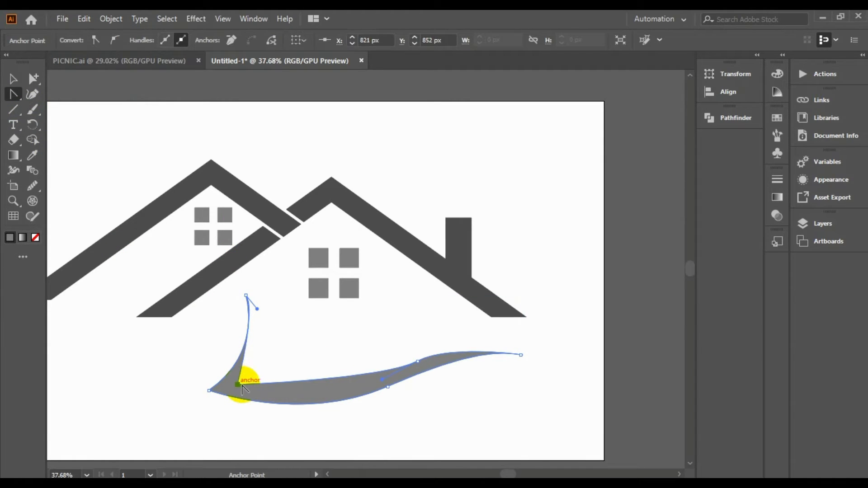
key("ctrl+z")
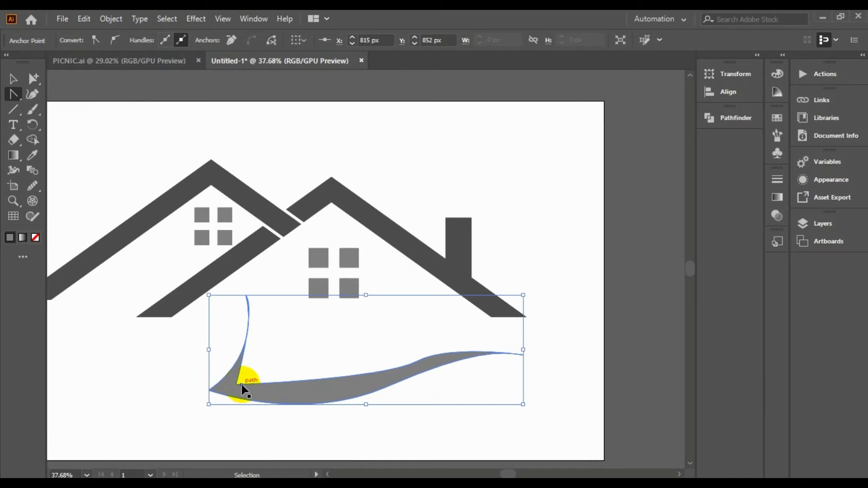
key("ctrl+z")
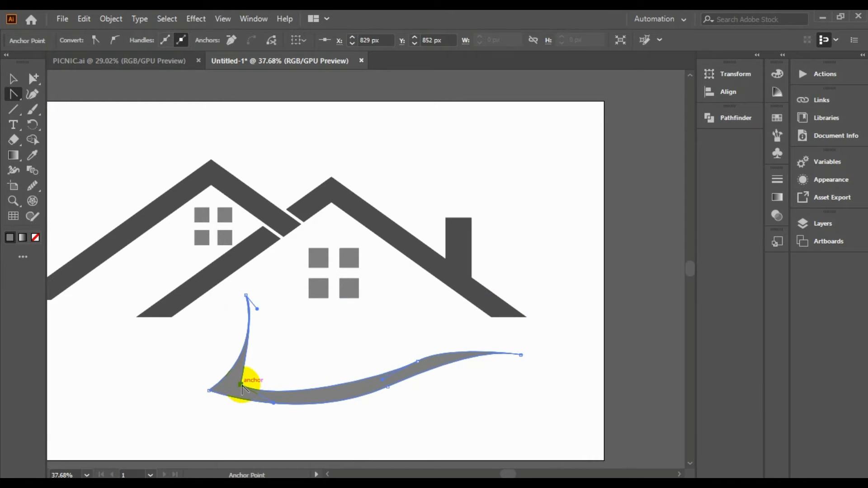
key("Left")
key("Left")
key("Left")
key("Left")
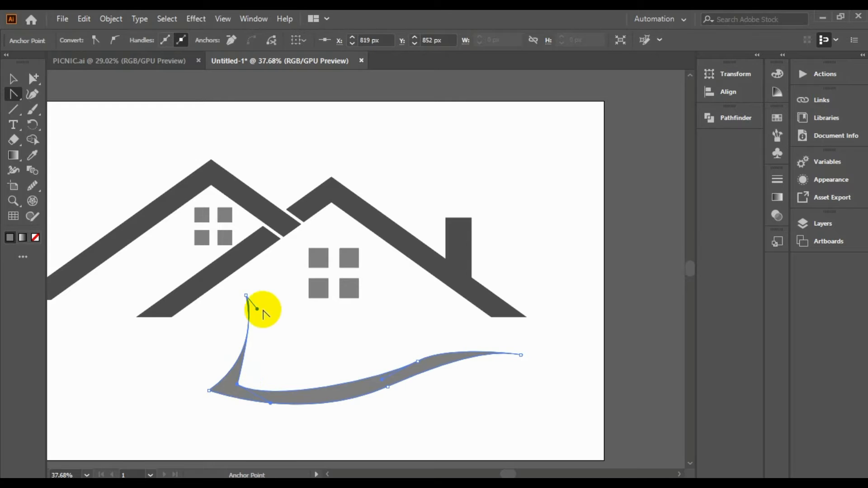
Step: Extend the upright arm's tip handle to thicken its curve and raise the swoosh's inner corner anchor to about Y 830 px
mouse_move(257, 308)
left_mouse_down()
mouse_move(262, 303)
mouse_move(267, 317)
left_mouse_up()
left_click(238, 385)
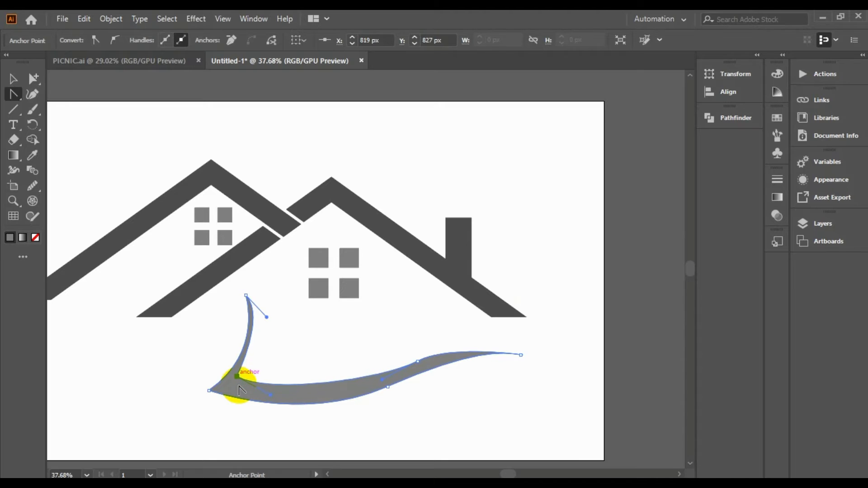
key("Down")
key("Down")
key("Down")
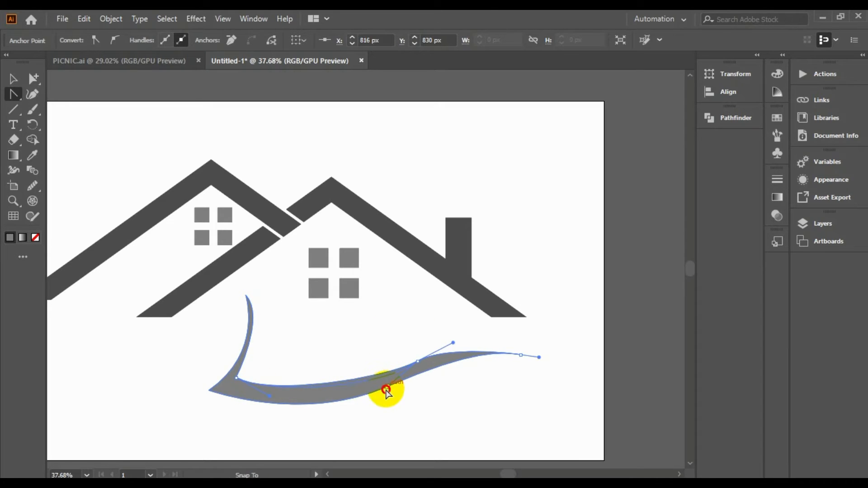
Step: Adjust the direction handles at the swoosh's inner corner and right tip to refine its long curved edges
left_click(384, 388)
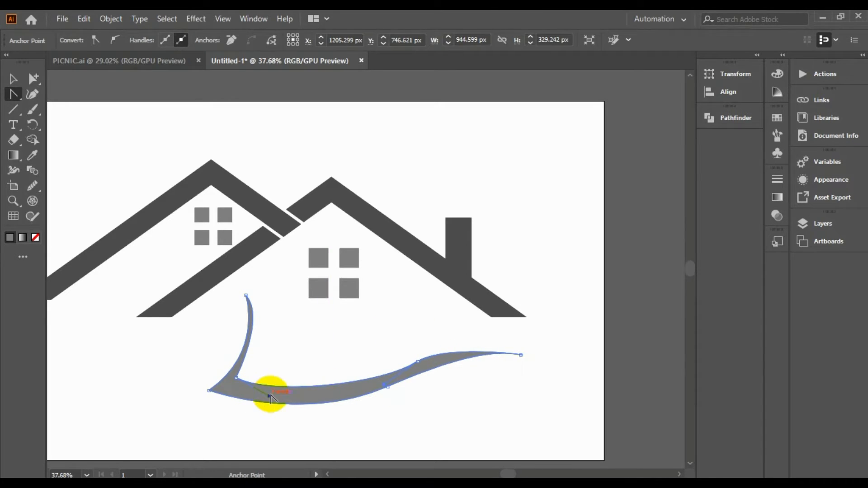
left_click(263, 407)
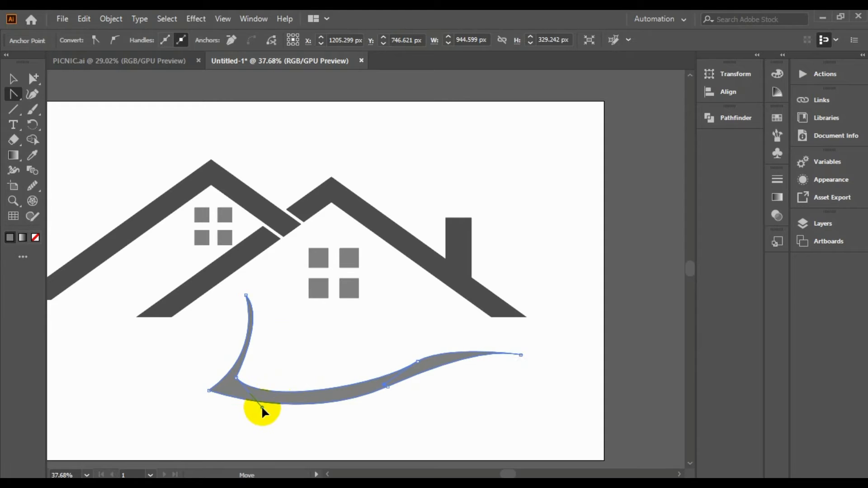
left_click(521, 355)
left_click_drag(522, 355, 539, 357)
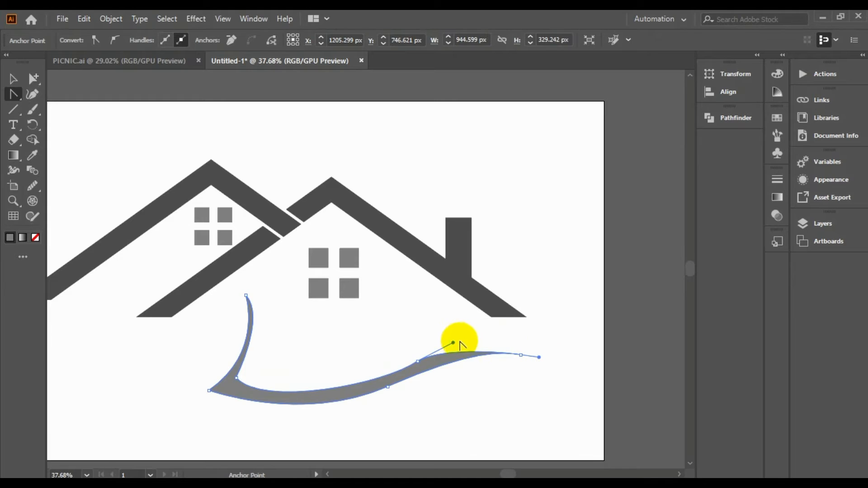
left_click(14, 80)
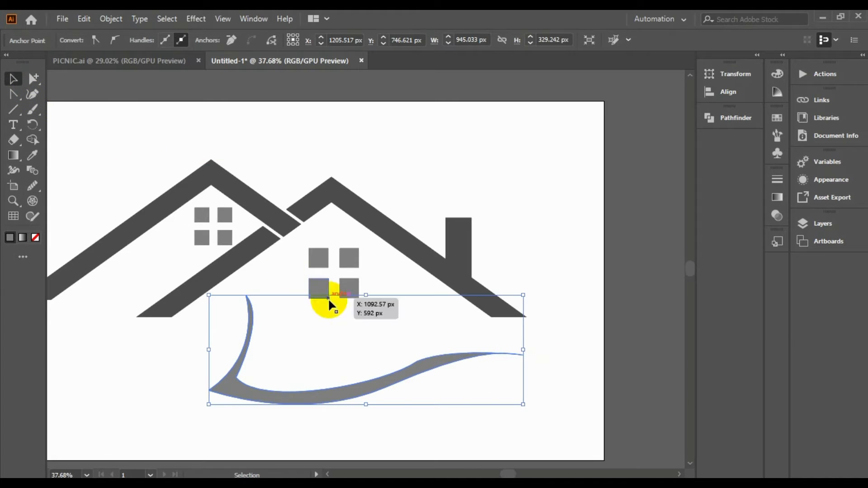
Step: Smooth the long inner and lower edges of the swoosh with the Smooth tool
left_click(33, 186)
mouse_move(430, 362)
left_mouse_down()
mouse_move(357, 383)
mouse_move(394, 365)
mouse_move(347, 374)
mouse_move(400, 359)
mouse_move(258, 378)
left_mouse_up()
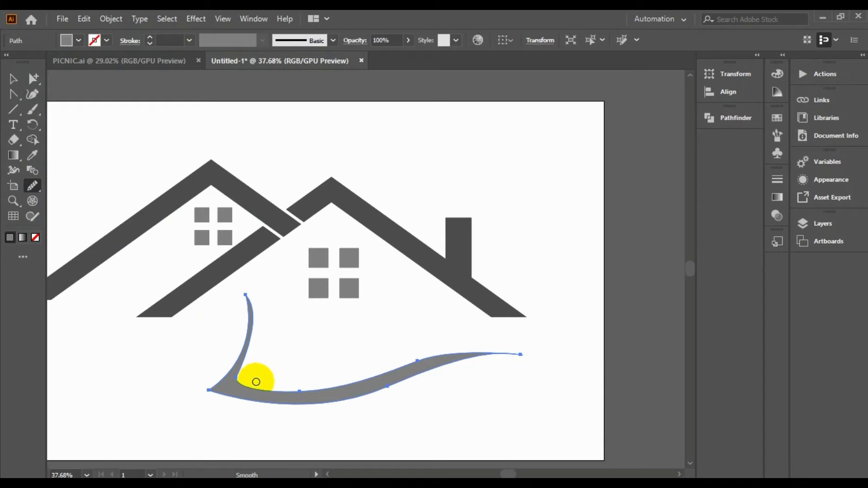
mouse_move(453, 372)
left_mouse_down()
mouse_move(388, 397)
mouse_move(309, 408)
mouse_move(318, 407)
mouse_move(235, 400)
left_mouse_up()
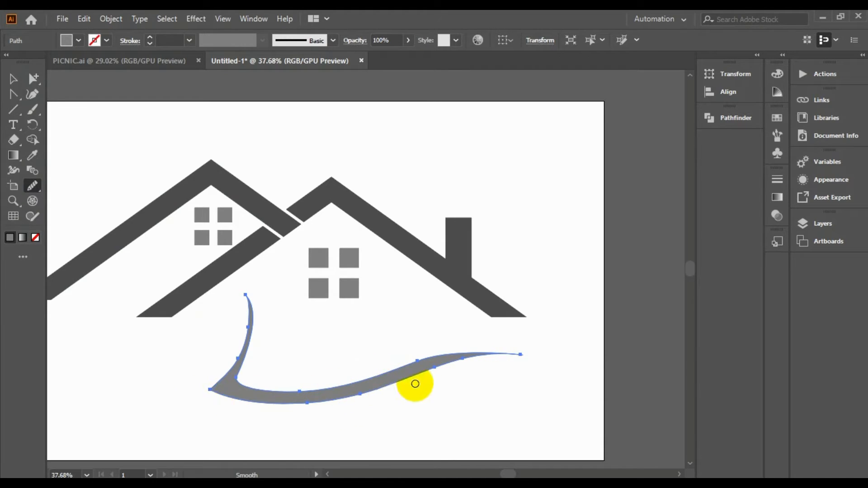
left_click_drag(457, 367, 520, 359)
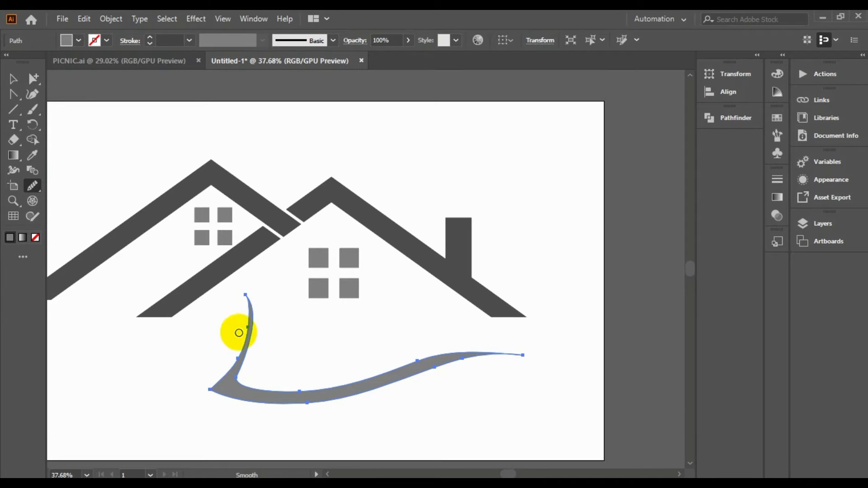
left_click_drag(242, 296, 232, 346)
left_click_drag(254, 304, 252, 339)
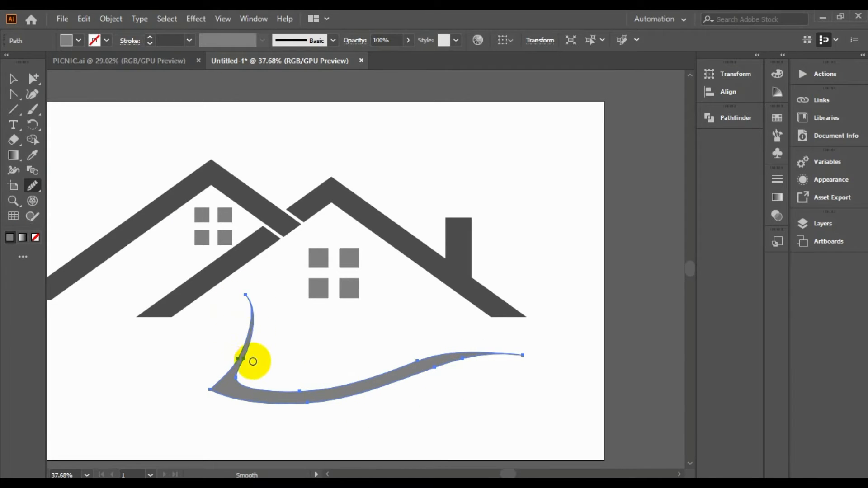
key("ctrl+z")
key("ctrl+z")
key("ctrl+z")
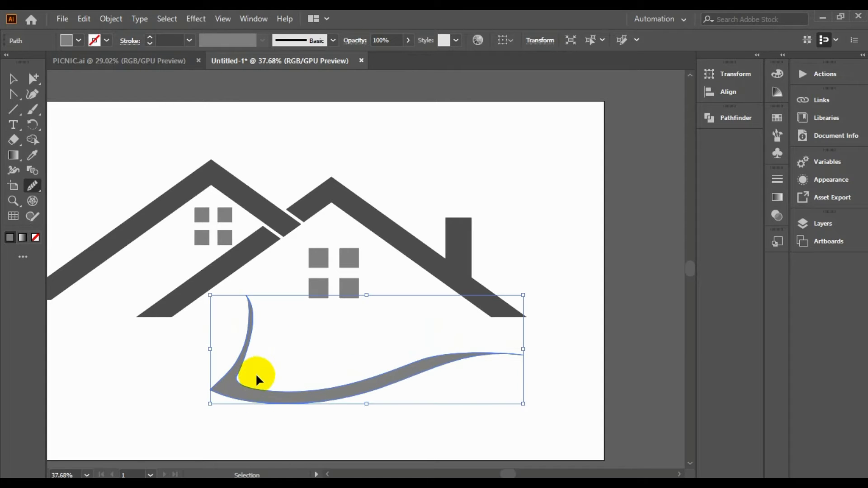
key("ctrl+z")
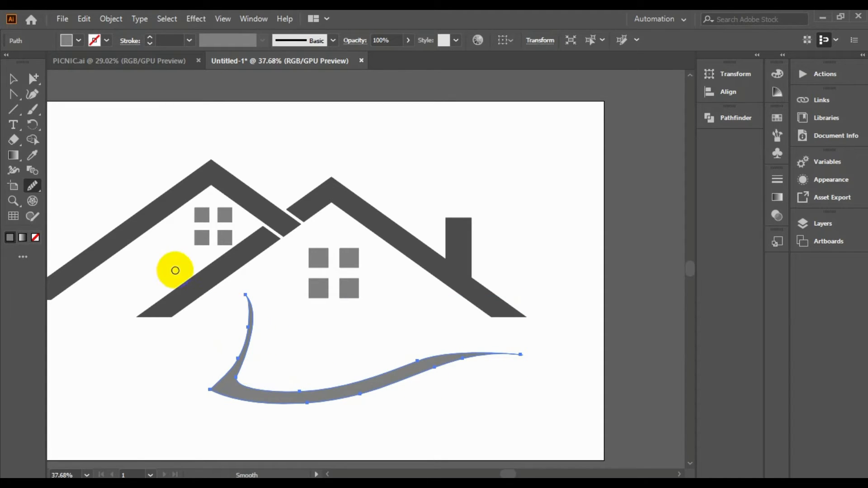
Step: Smooth both edges of the swoosh's upright arm down to its pointed corner with the Smooth tool
left_click(19, 198)
left_click_drag(238, 334, 384, 394)
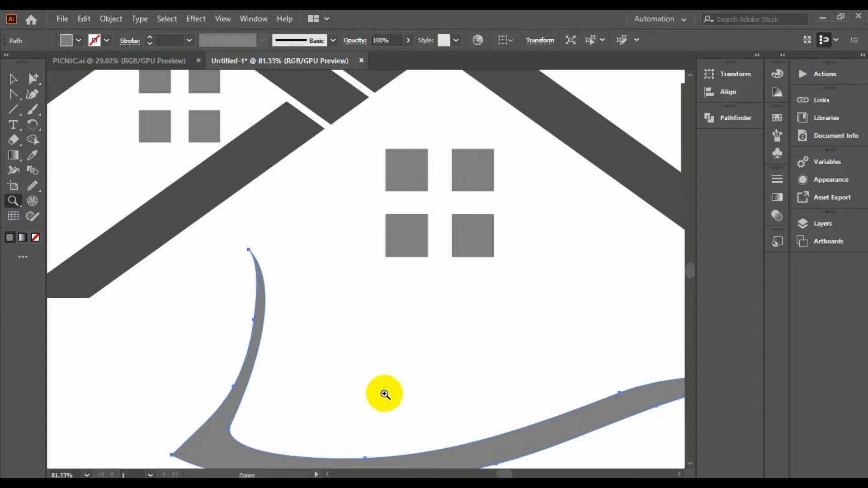
left_click(33, 185)
mouse_move(248, 281)
left_mouse_down()
mouse_move(242, 346)
mouse_move(223, 392)
mouse_move(187, 449)
left_mouse_up()
left_click_drag(198, 419, 165, 441)
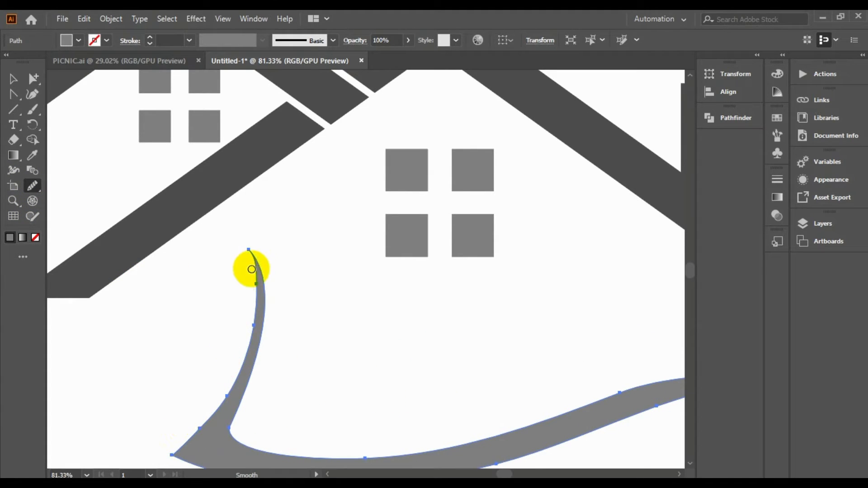
mouse_move(252, 270)
left_mouse_down()
mouse_move(264, 323)
mouse_move(261, 283)
mouse_move(247, 381)
mouse_move(249, 350)
mouse_move(216, 437)
left_mouse_up()
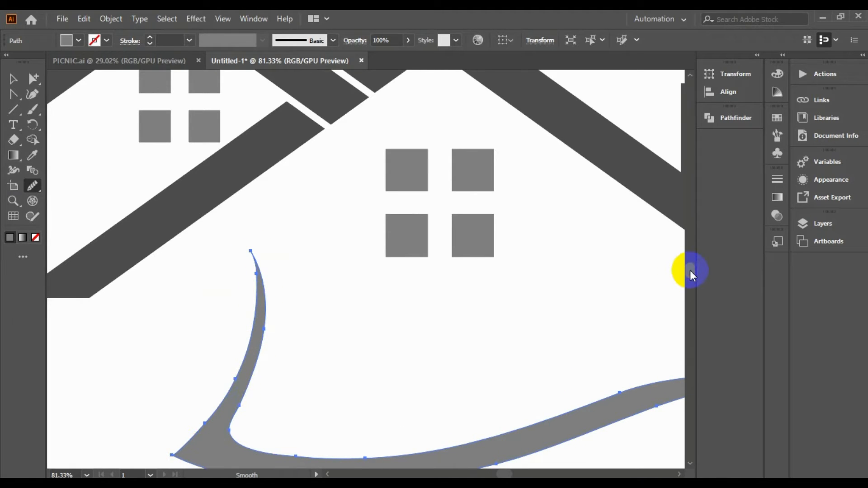
scroll(690, 271, "down", 3)
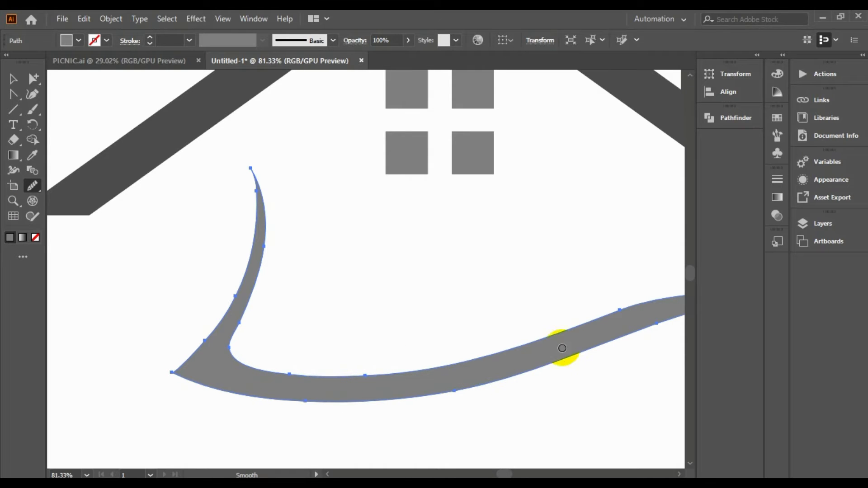
Step: Smooth the swoosh's tapered right tip with the Smooth tool and move the whole swoosh slightly up toward the right roof
left_click_drag(508, 474, 514, 474)
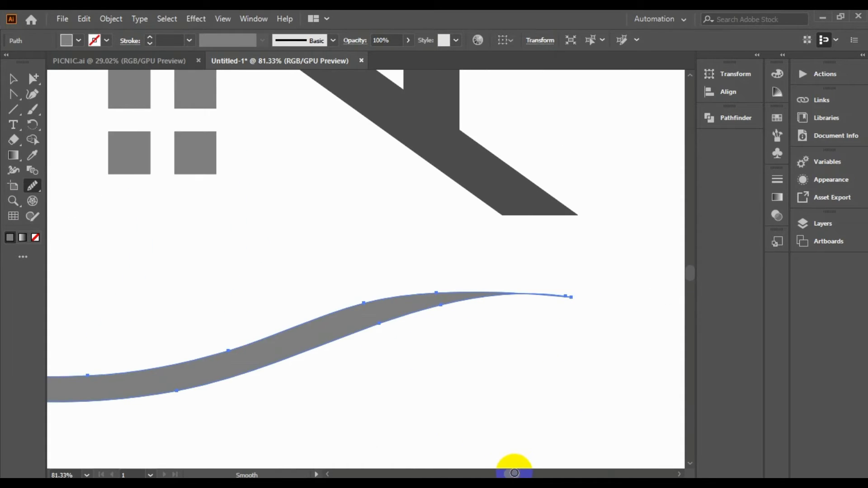
mouse_move(386, 327)
left_mouse_down()
mouse_move(442, 295)
mouse_move(585, 290)
mouse_move(526, 293)
mouse_move(260, 415)
left_mouse_up()
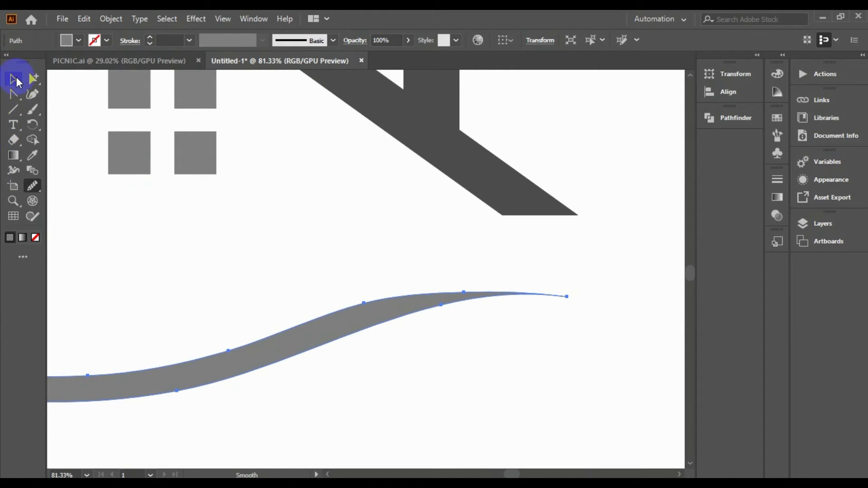
left_click(13, 79)
left_click(13, 201)
mouse_move(195, 335)
left_mouse_down()
mouse_move(139, 340)
mouse_move(131, 330)
mouse_move(199, 341)
mouse_move(191, 345)
left_mouse_up()
left_click(12, 79)
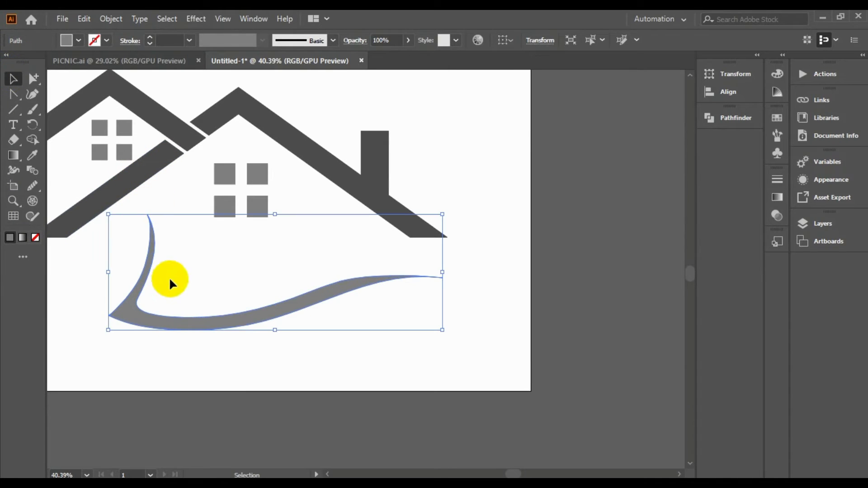
left_click_drag(163, 312, 165, 297)
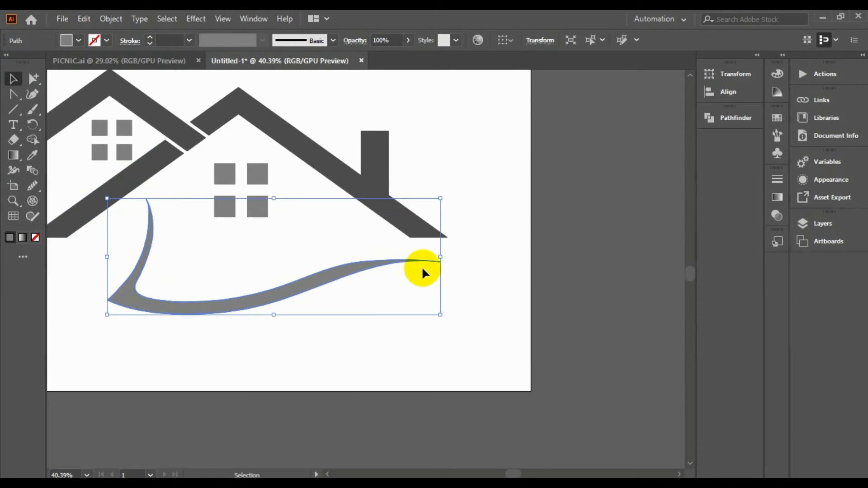
left_click(416, 368)
Step: Scale the swoosh down beneath the right roof and stretch it horizontally until its tip reaches just below the right eave
left_click_drag(688, 272, 687, 269)
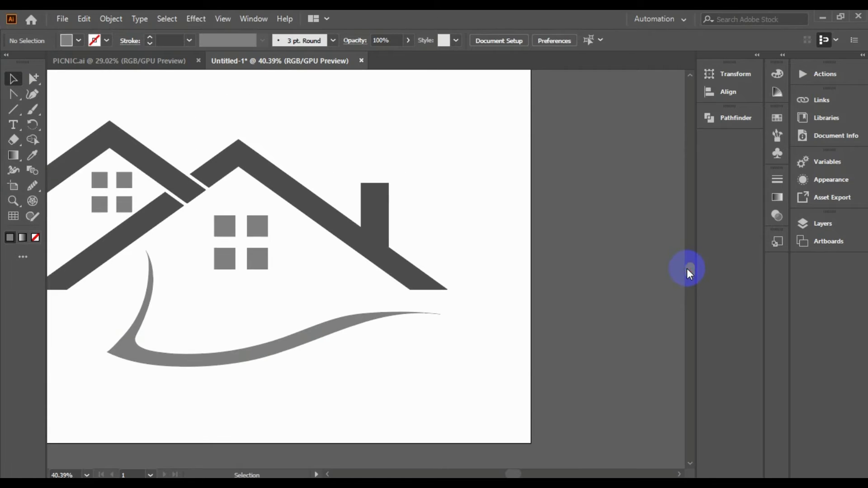
left_click_drag(516, 474, 509, 474)
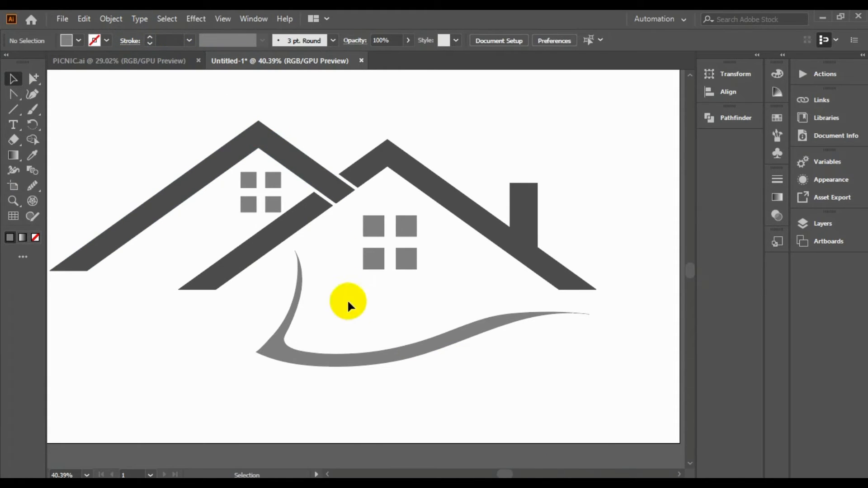
left_click(297, 313)
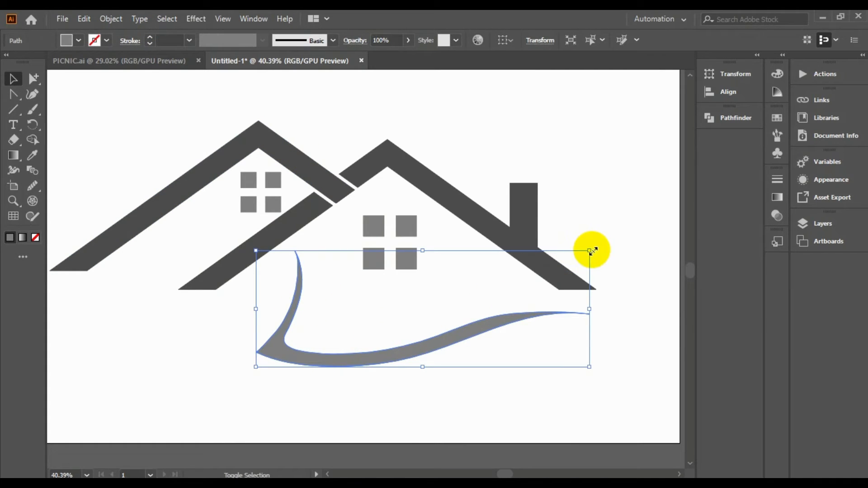
left_click_drag(591, 251, 534, 272)
left_click_drag(359, 368, 364, 349)
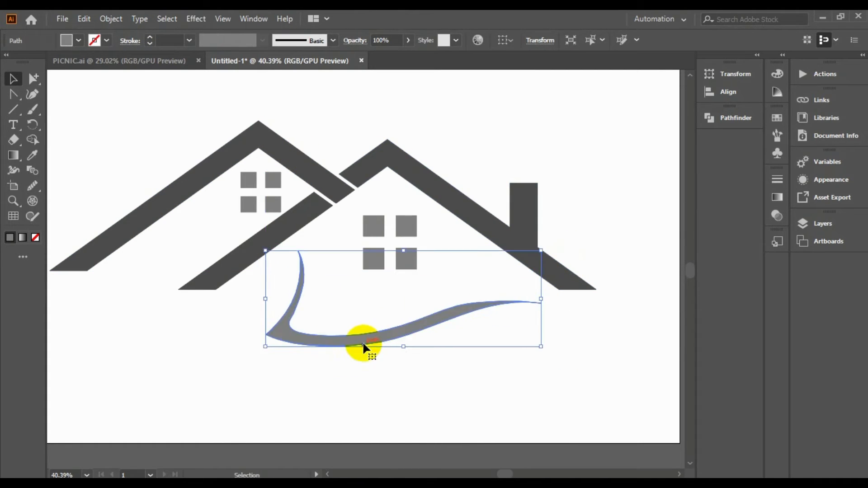
left_click_drag(542, 299, 581, 300)
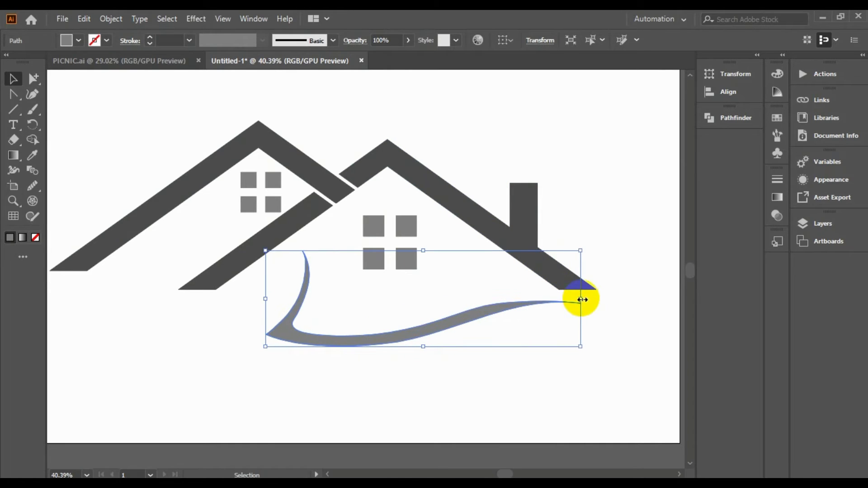
left_click(416, 409)
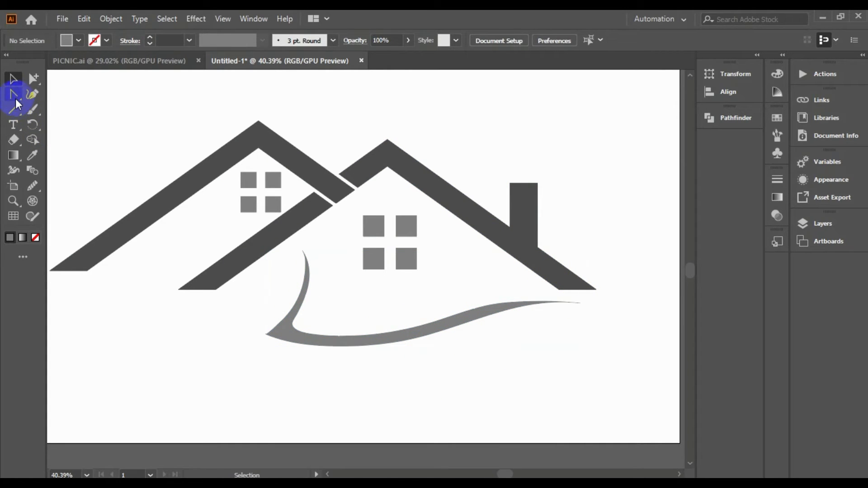
Step: Draw a closed, wave-shaped second swoosh beneath the first with the Pen tool, spanning from the right roof's left eave to past its right eave
left_click_drag(13, 98, 54, 91)
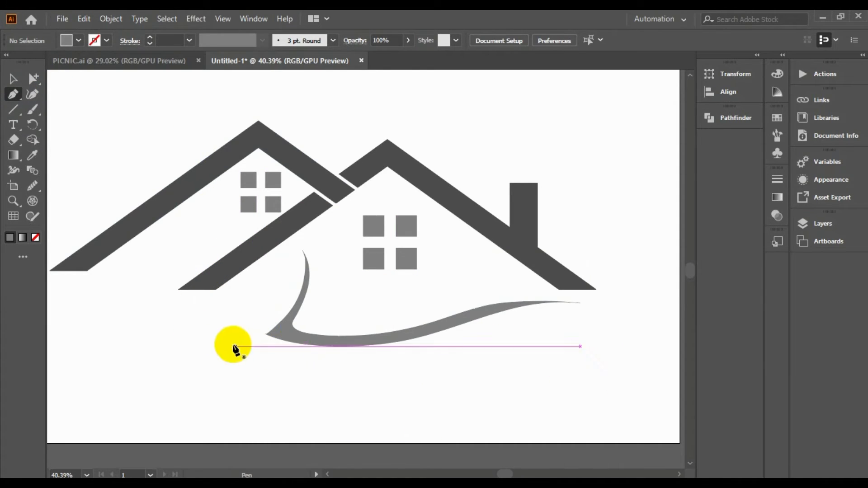
left_click(170, 311)
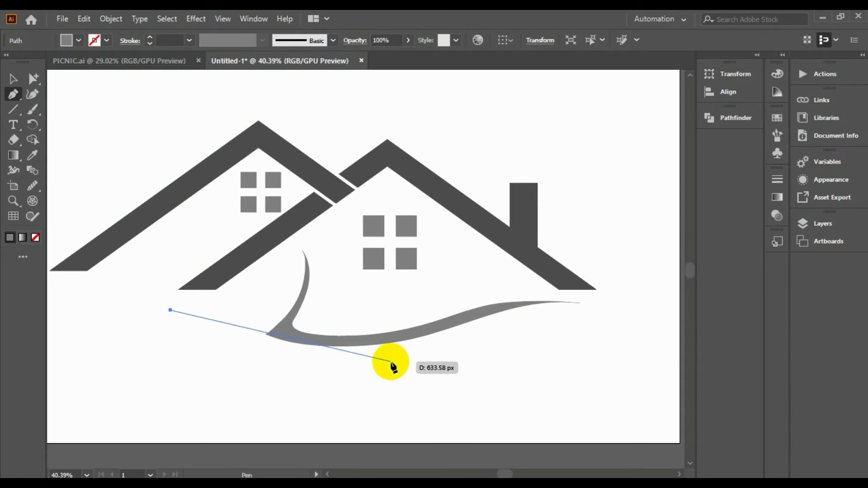
left_click_drag(391, 357, 489, 325)
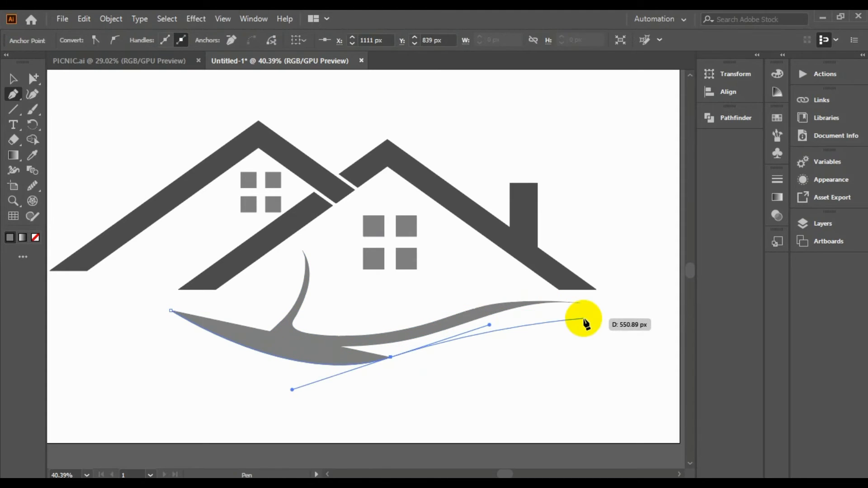
left_click_drag(584, 320, 354, 413)
key("ctrl+z")
left_click_drag(443, 360, 332, 387)
key("ctrl+z")
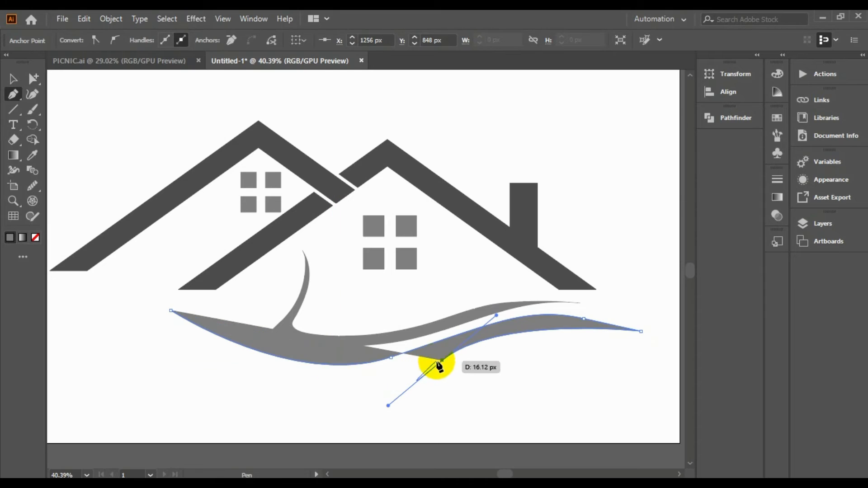
left_click(443, 361)
left_click_drag(351, 391, 293, 389)
left_click_drag(171, 311, 152, 289)
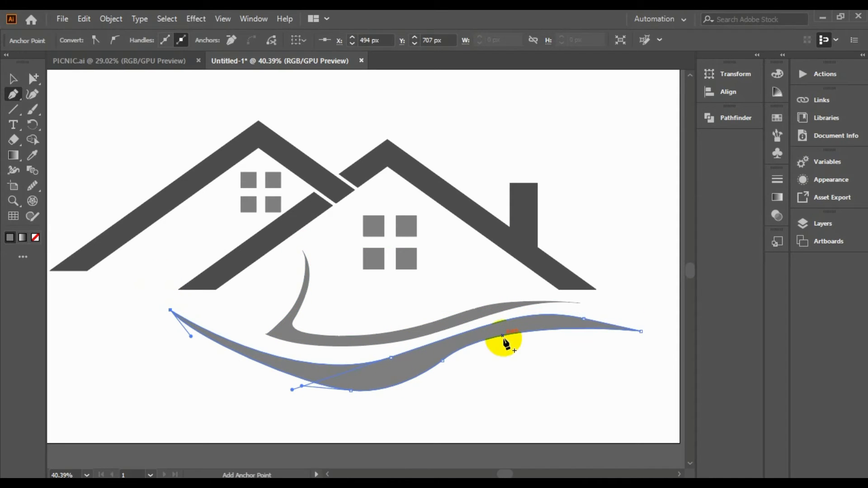
Step: Smooth the upper and lower edges of the second swoosh along its full length with the Smooth tool
left_click(32, 185)
left_click_drag(450, 373, 524, 331)
mouse_move(446, 373)
left_mouse_down()
mouse_move(559, 335)
mouse_move(530, 344)
mouse_move(660, 341)
left_mouse_up()
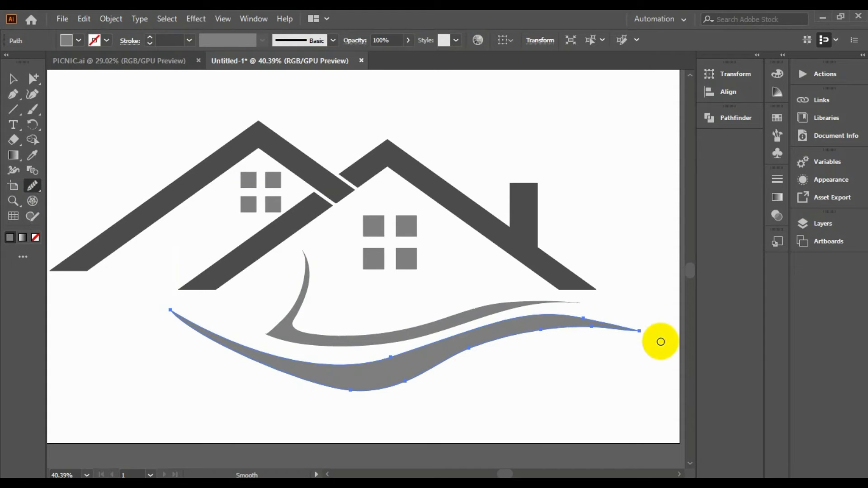
left_click_drag(546, 320, 611, 322)
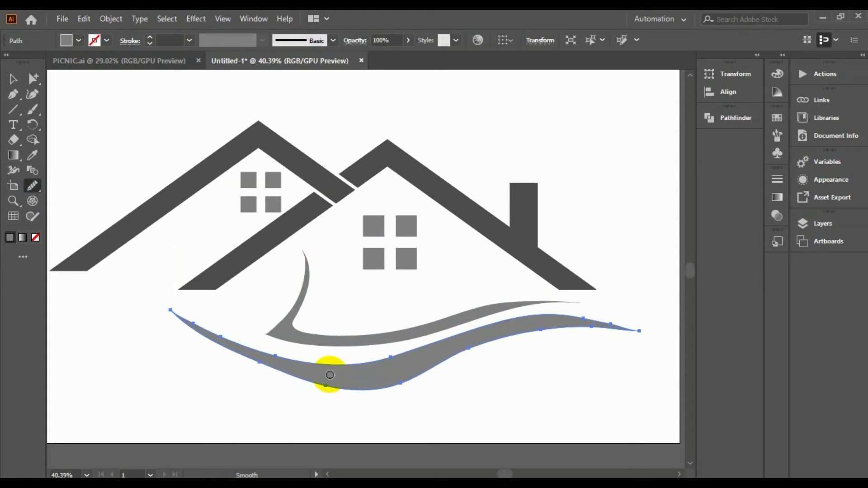
left_click_drag(330, 375, 212, 342)
mouse_move(189, 325)
left_mouse_down()
mouse_move(438, 355)
mouse_move(544, 324)
mouse_move(371, 389)
mouse_move(402, 368)
left_mouse_up()
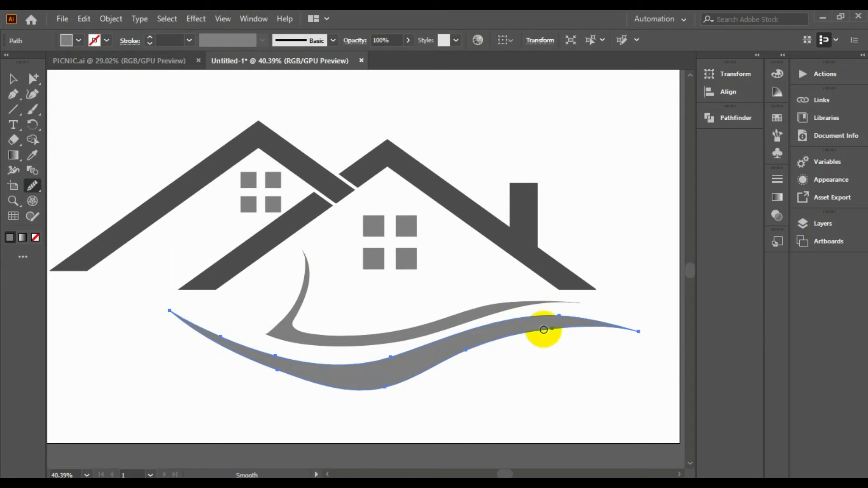
mouse_move(544, 330)
left_mouse_down()
mouse_move(568, 329)
mouse_move(181, 324)
mouse_move(291, 359)
mouse_move(397, 353)
mouse_move(317, 374)
left_mouse_up()
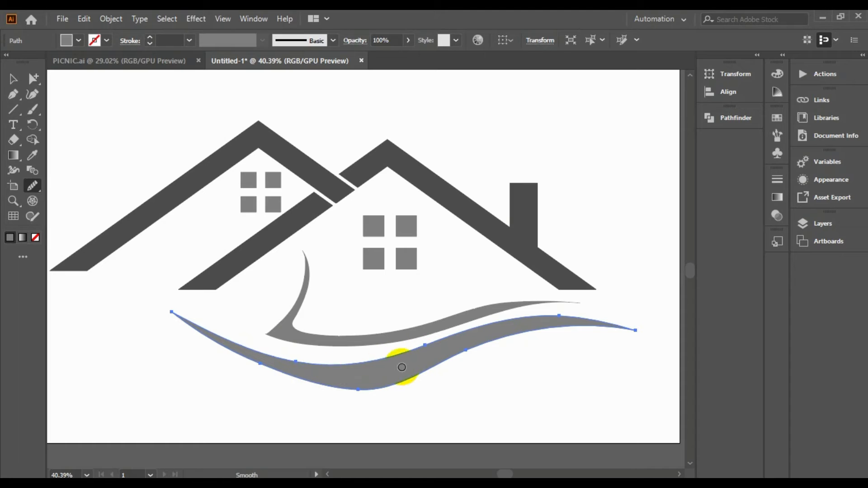
mouse_move(402, 367)
left_mouse_down()
mouse_move(423, 394)
mouse_move(493, 365)
mouse_move(503, 347)
mouse_move(392, 386)
mouse_move(257, 374)
mouse_move(364, 387)
mouse_move(286, 357)
left_mouse_up()
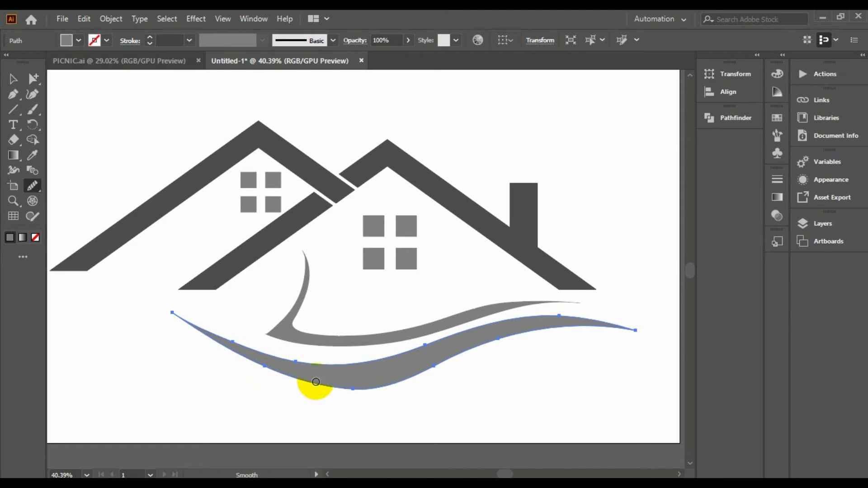
mouse_move(316, 382)
left_mouse_down()
mouse_move(263, 352)
mouse_move(389, 355)
mouse_move(523, 323)
mouse_move(509, 339)
mouse_move(597, 326)
left_mouse_up()
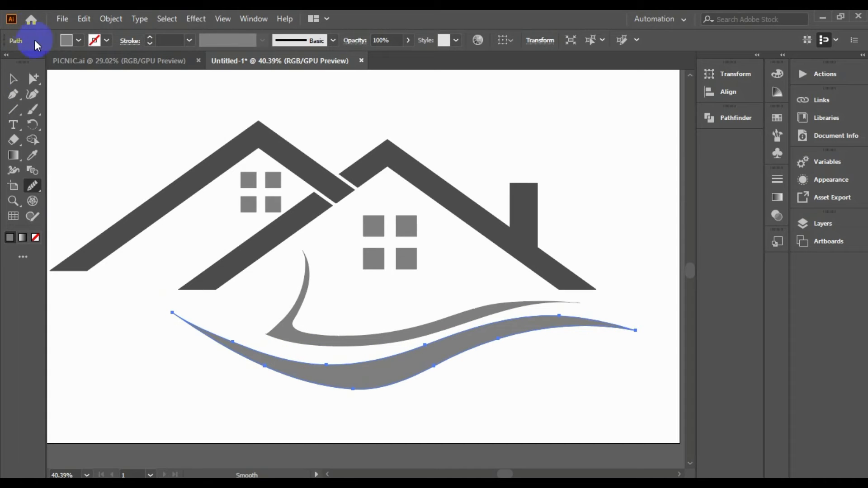
Step: Rotate the second swoosh slightly clockwise and nudge it into place beneath the first one
key("v")
left_click_drag(641, 308, 646, 323)
mouse_move(375, 367)
left_mouse_down()
mouse_move(376, 358)
mouse_move(376, 367)
left_mouse_up()
left_click(624, 276)
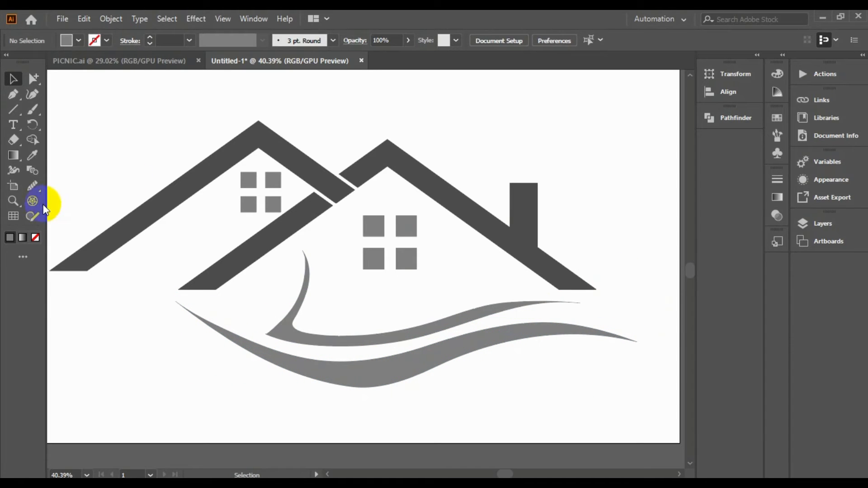
Step: Refine the second swoosh's belly, upper curve and left end with further Smooth tool strokes
left_click(13, 202)
left_click_drag(429, 308, 339, 374)
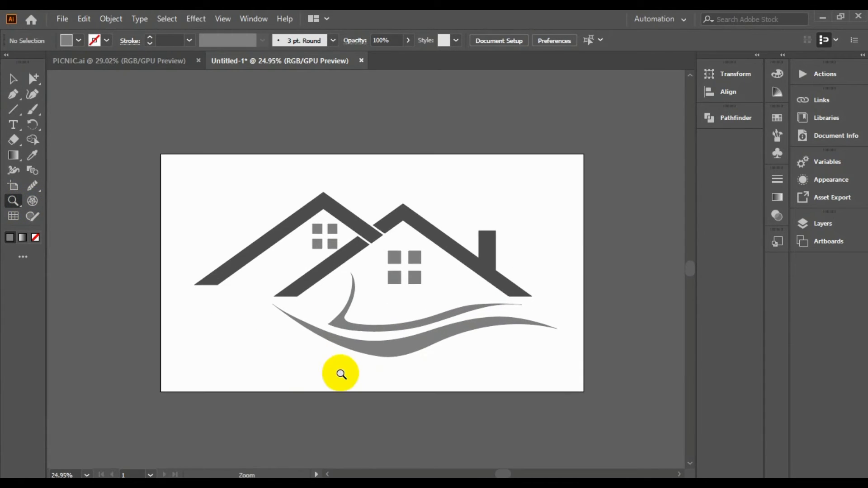
left_click_drag(421, 345, 561, 412)
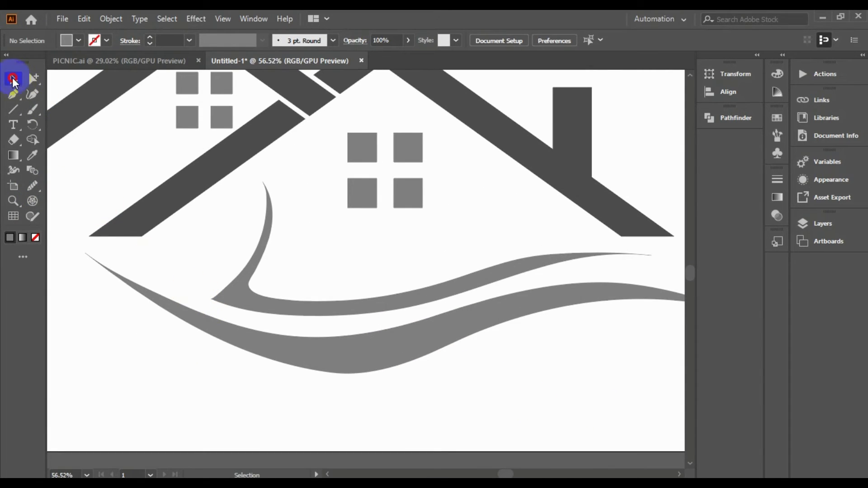
left_click(13, 79)
left_click(204, 327)
left_click(33, 188)
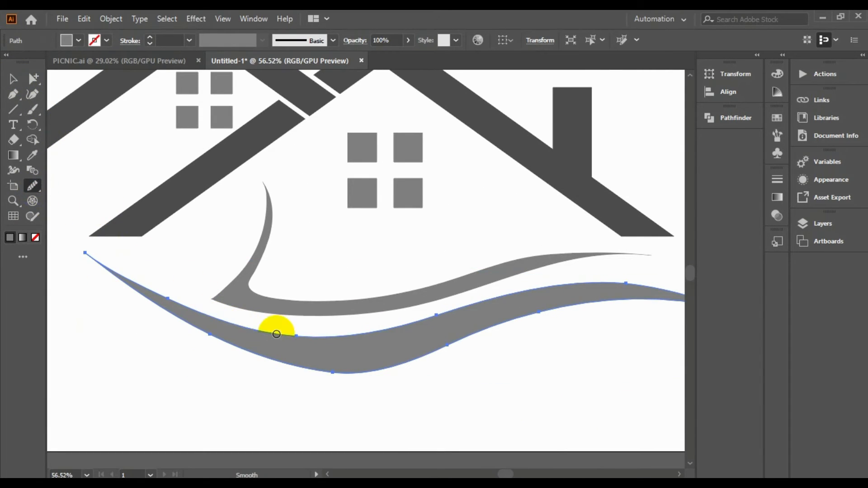
left_click_drag(277, 334, 353, 333)
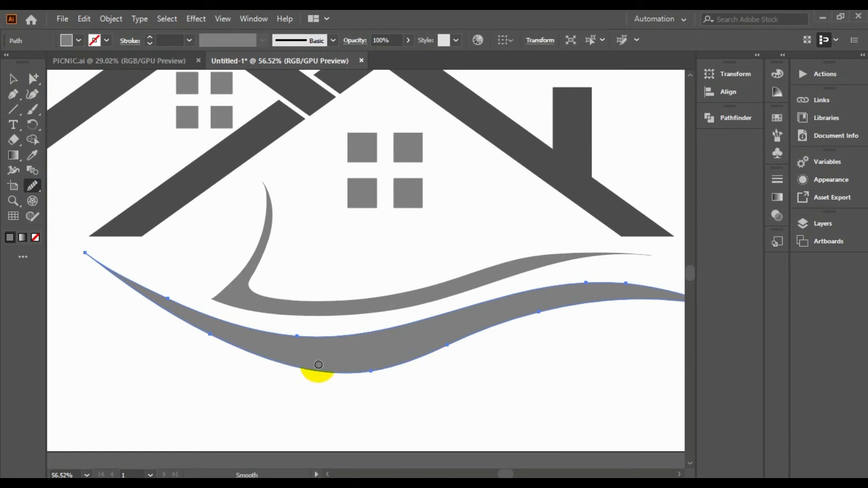
mouse_move(266, 353)
left_mouse_down()
mouse_move(185, 324)
mouse_move(151, 293)
mouse_move(513, 328)
mouse_move(430, 351)
left_mouse_up()
mouse_move(541, 310)
left_mouse_down()
mouse_move(415, 366)
mouse_move(336, 372)
left_mouse_up()
left_click(336, 372)
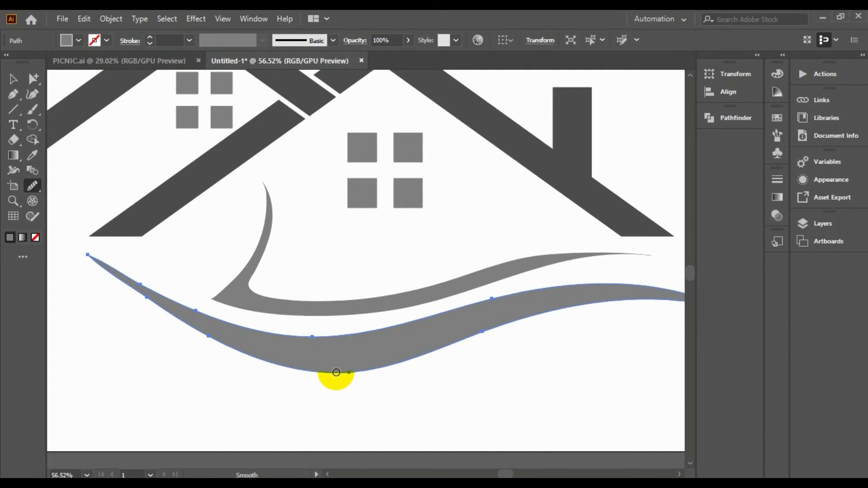
left_click(336, 373)
left_click(336, 373)
left_click(337, 373)
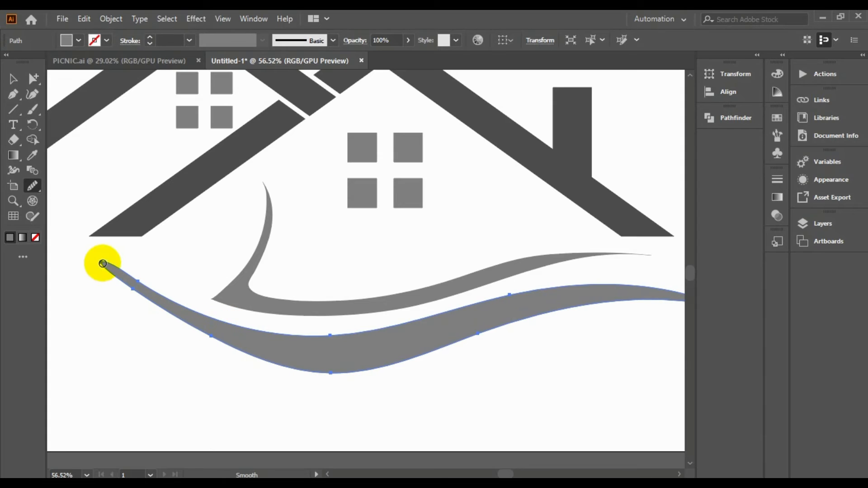
Step: Try to reshape the second swoosh's blunt left tip with the Smooth tool, undoing the strokes
mouse_move(106, 262)
left_mouse_down()
mouse_move(160, 304)
mouse_move(91, 262)
left_mouse_up()
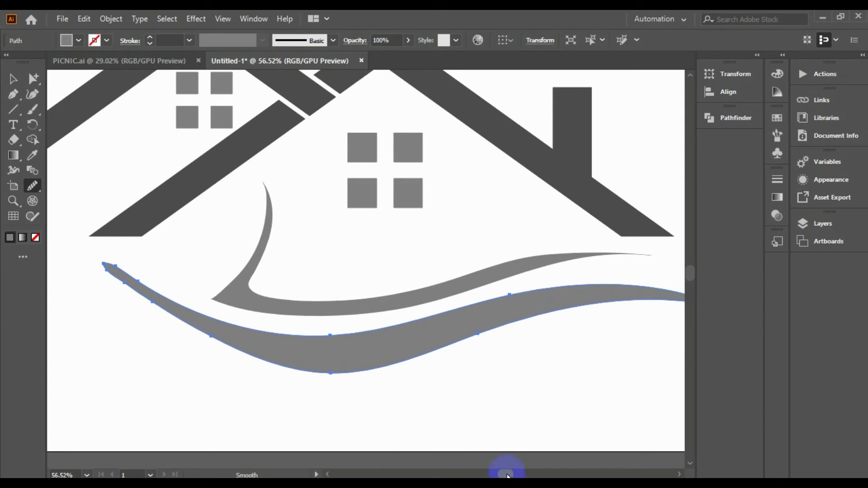
mouse_move(505, 474)
left_mouse_down()
mouse_move(517, 474)
mouse_move(505, 474)
left_mouse_up()
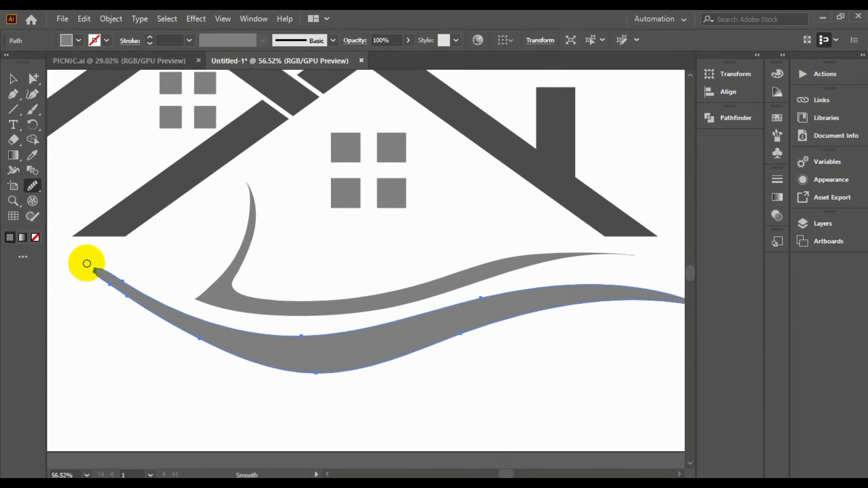
left_click_drag(94, 272, 96, 272)
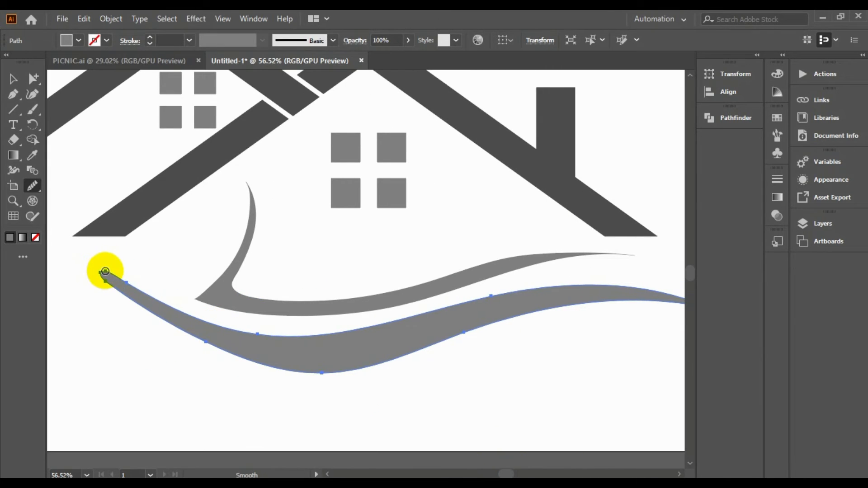
key("ctrl")
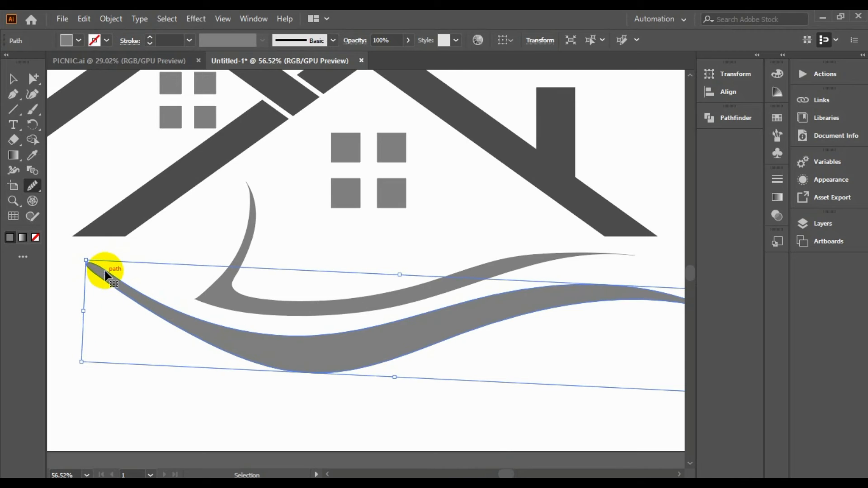
left_click(113, 293)
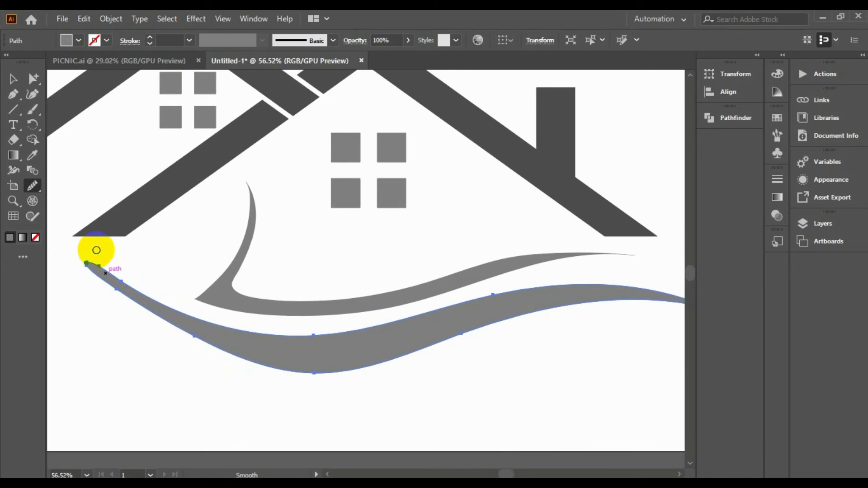
mouse_move(96, 250)
left_mouse_down()
mouse_move(96, 296)
mouse_move(98, 256)
mouse_move(75, 299)
left_mouse_up()
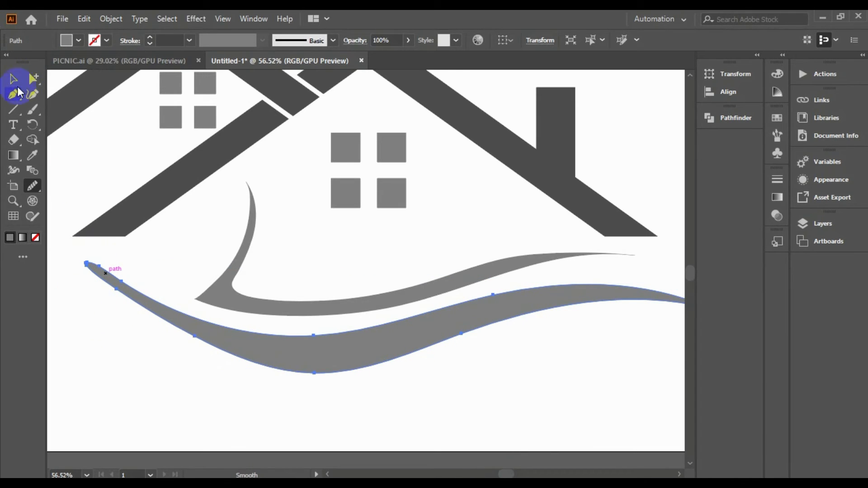
Step: Convert the anchor at the second swoosh's left tip to a corner with the Anchor Point tool
left_click_drag(17, 86, 43, 111)
left_click(85, 264)
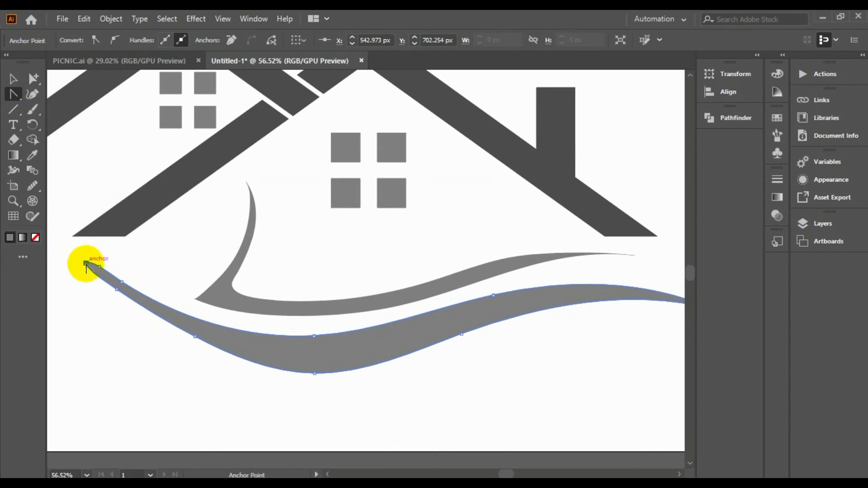
Step: Try to sharpen the second swoosh's left tip by converting its anchors with the Anchor Point tool, undoing each attempt
key("v")
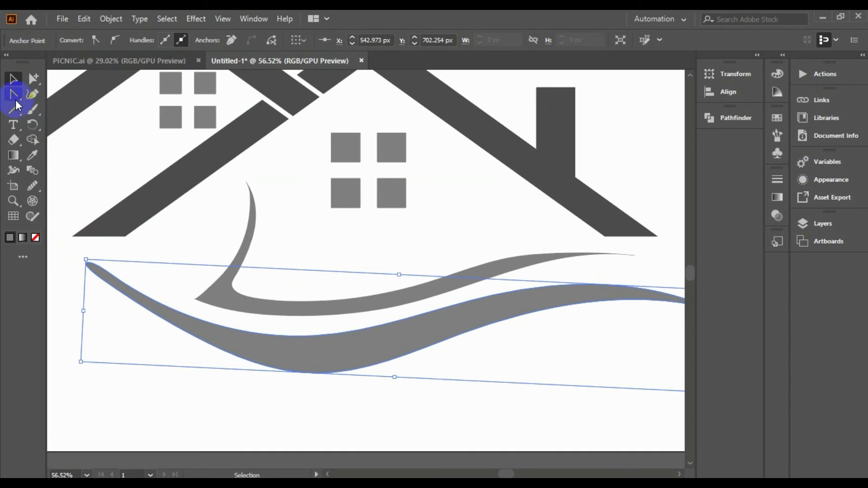
left_click(16, 101)
key("z")
left_click_drag(92, 268, 314, 442)
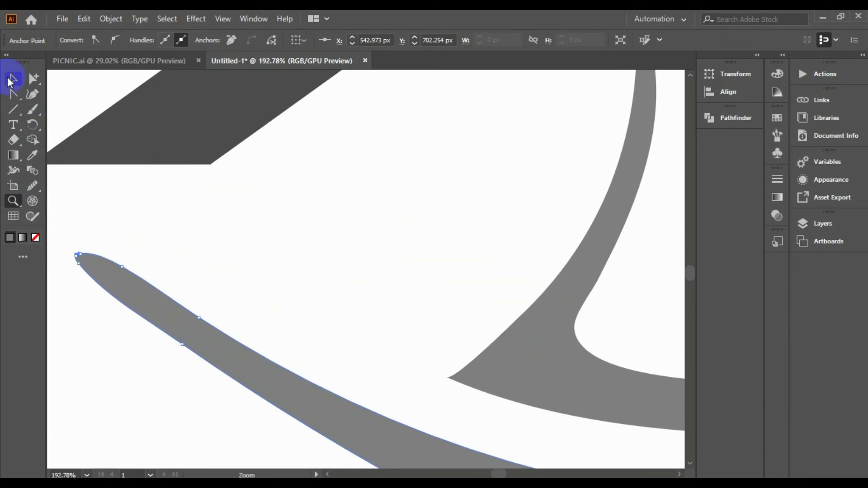
left_click(13, 94)
left_click(81, 263)
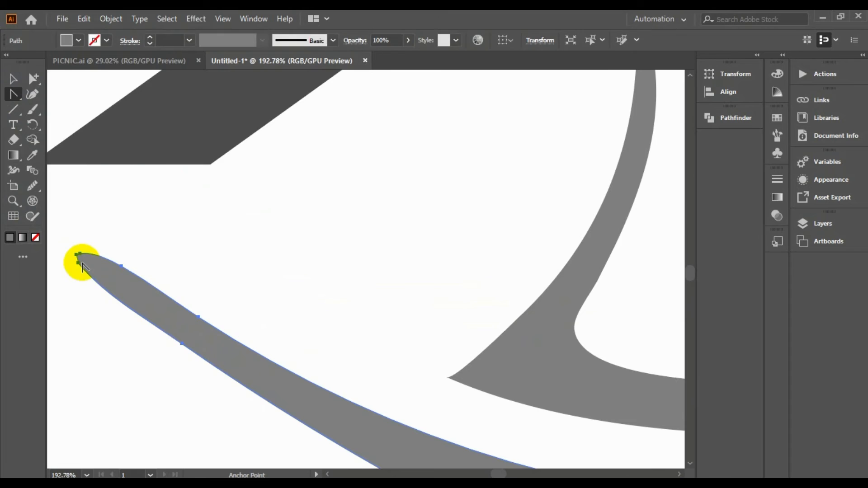
left_click(76, 254)
left_click(80, 254)
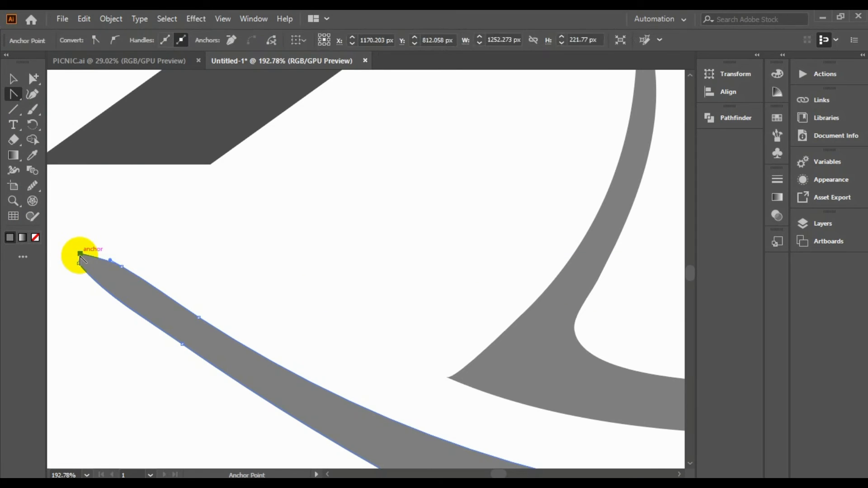
key("ctrl+z")
mouse_move(95, 256)
left_mouse_down()
mouse_move(77, 236)
mouse_move(91, 265)
left_mouse_up()
key("ctrl+z")
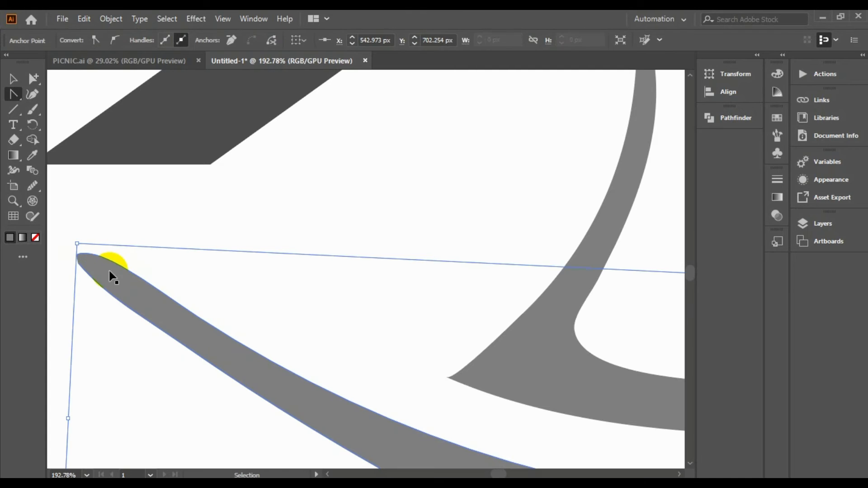
Step: Undo the recent edits to the second swoosh's left tip and leave the artwork deselected
left_click(13, 203)
left_click(543, 473)
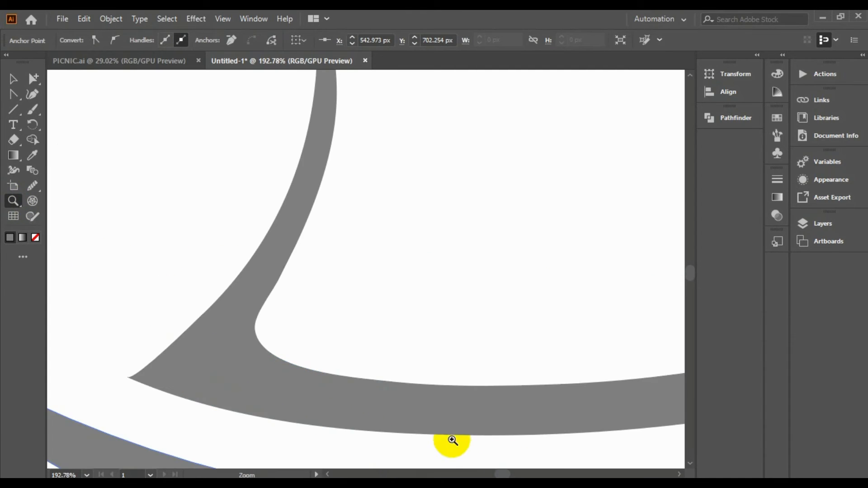
left_click_drag(468, 437, 285, 414)
left_click_drag(511, 401, 374, 412)
left_click_drag(501, 473, 513, 474)
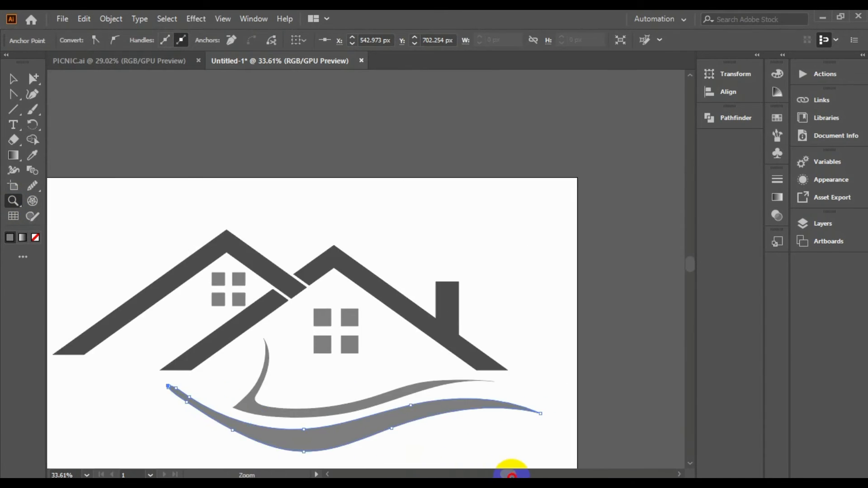
left_click_drag(320, 412, 348, 424)
key("ctrl+z")
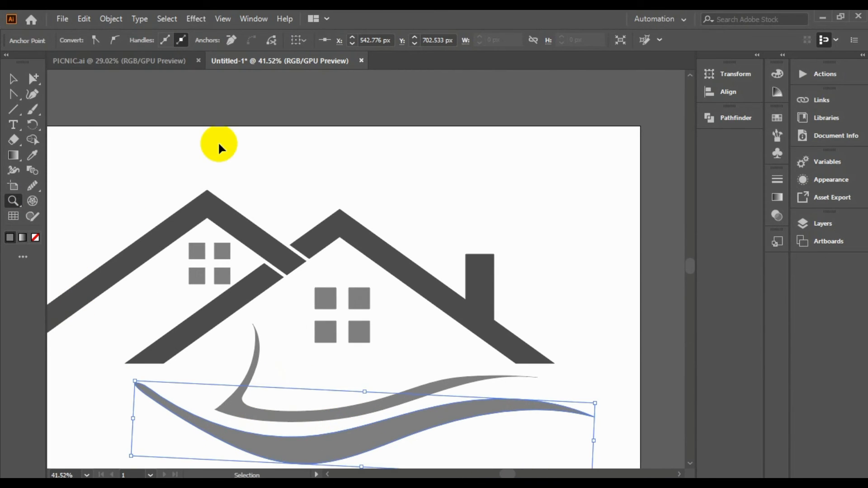
left_click(9, 78)
left_click(139, 128)
key("ctrl+z")
key("ctrl+z")
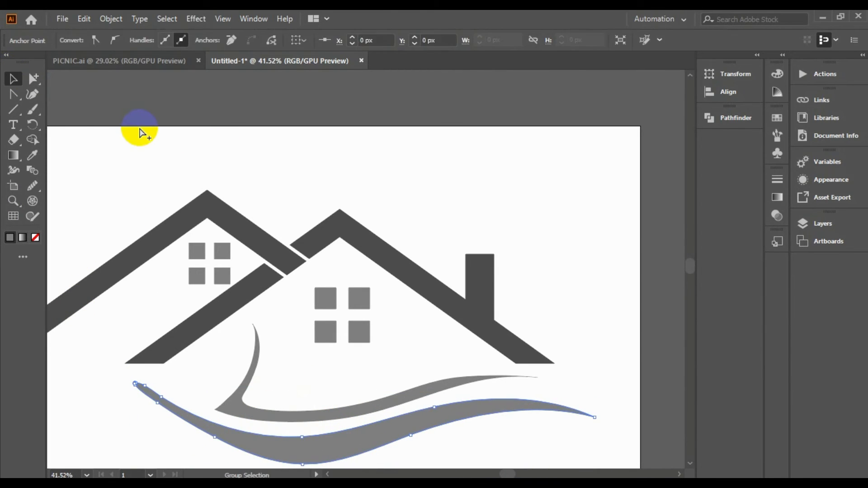
key("ctrl+z")
left_click(242, 199)
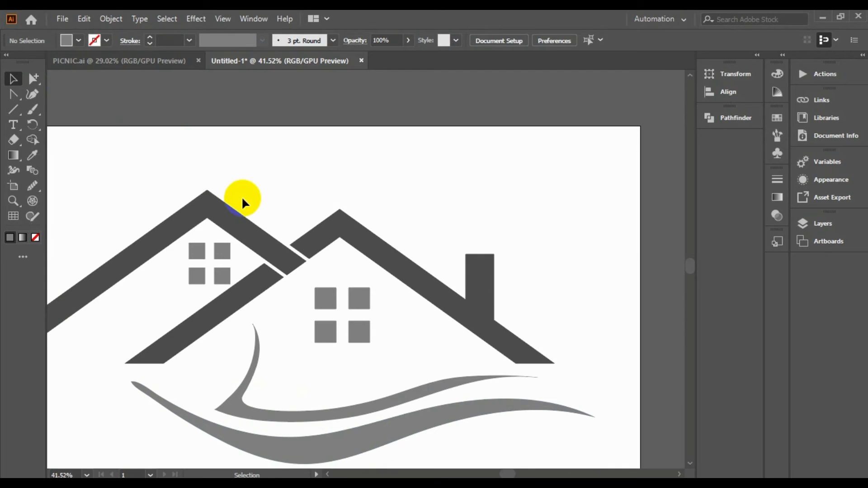
key("ctrl+z")
left_click(243, 199)
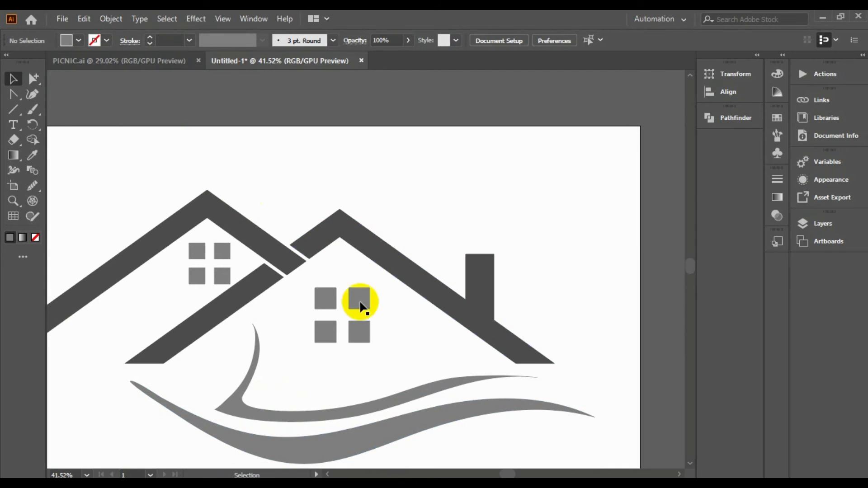
Step: Nudge the second swoosh horizontally until it sits slightly further right beneath the first swoosh
left_click(372, 447)
key("Left")
key("Left")
key("Left")
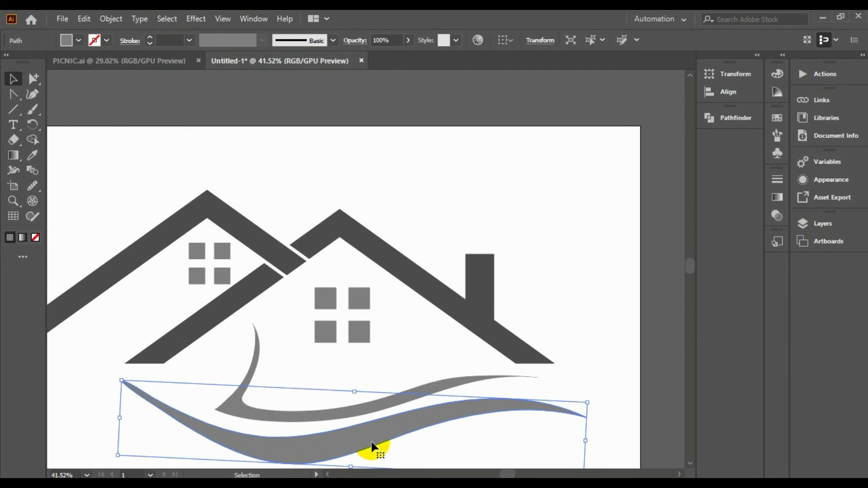
key("Right")
key("Right")
key("Right")
key("Right")
key("Right")
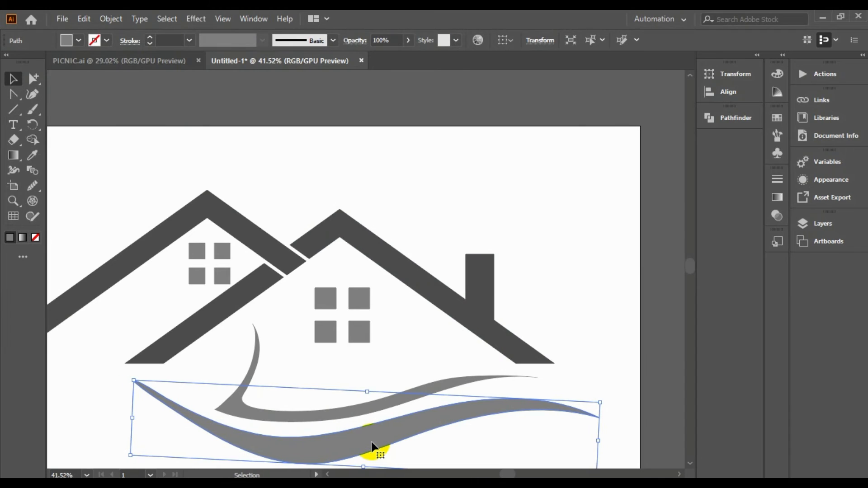
left_click(602, 286)
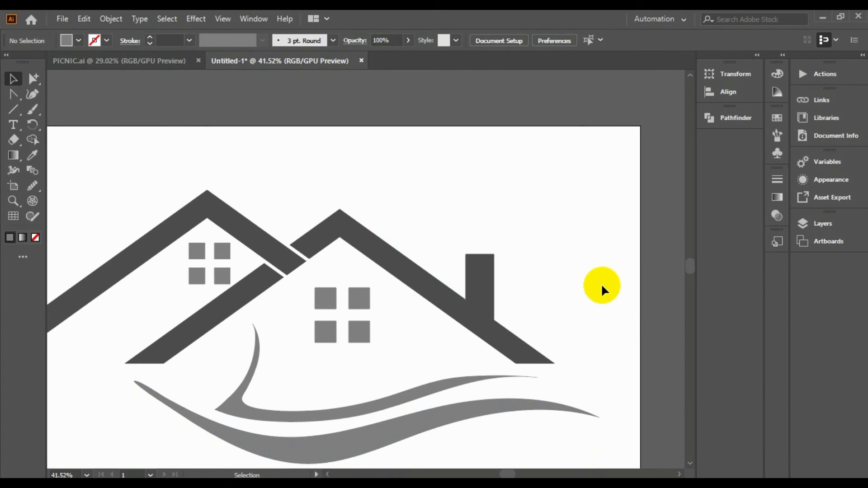
Step: Rotate both swooshes together slightly clockwise and shift the second swoosh a little to the right
left_click(459, 369)
left_click_drag(608, 319, 607, 324)
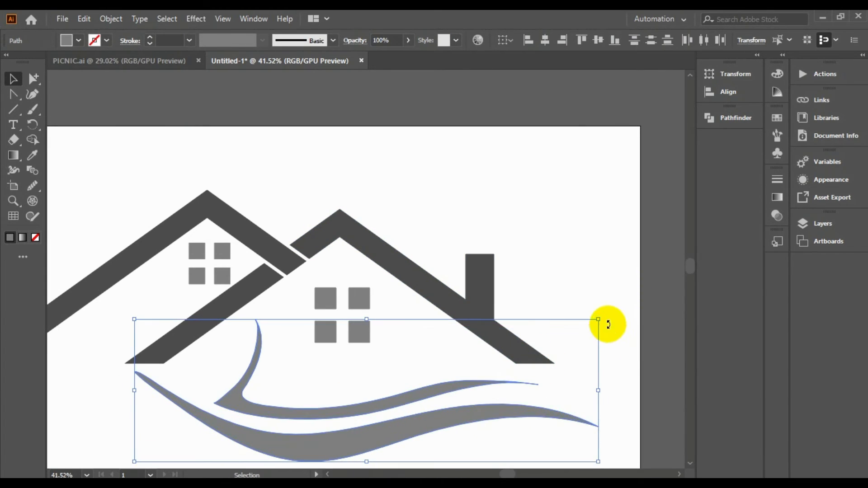
left_click(594, 296)
left_click_drag(303, 441, 306, 443)
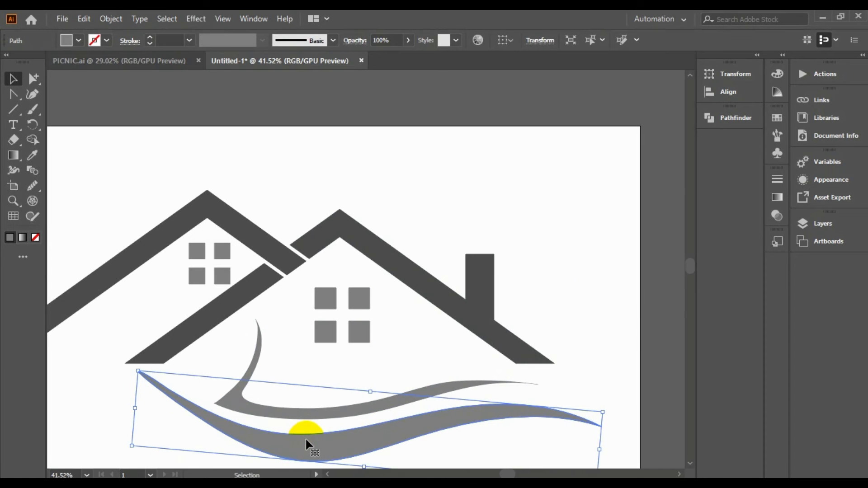
left_click(579, 316)
Step: Select both roofs, the chimney and the windows and fill them with the linear white-to-black gradient
left_click(508, 319)
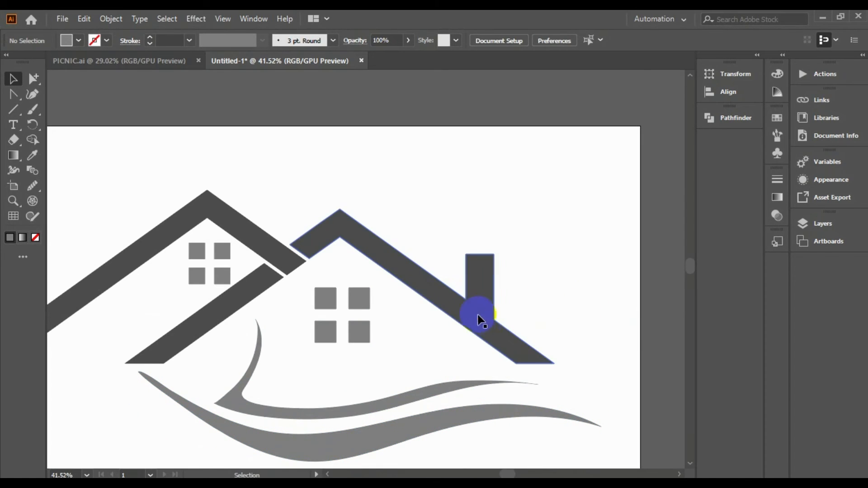
left_click_drag(151, 178, 345, 304)
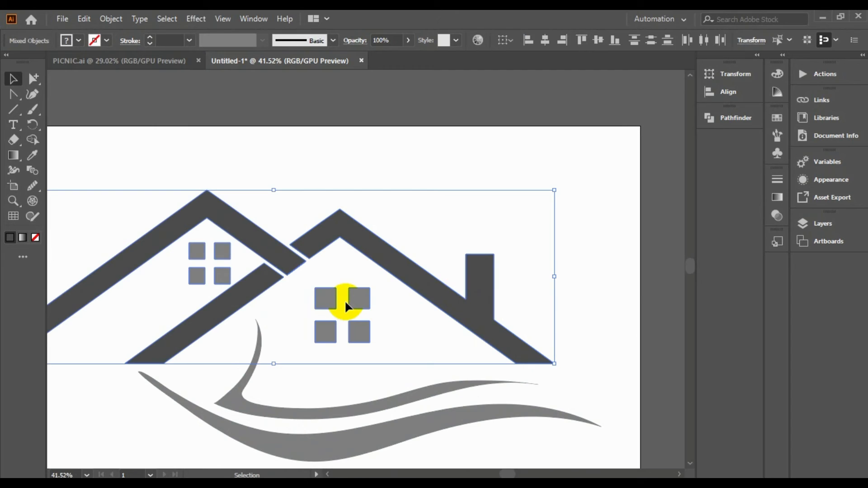
double_click(15, 155)
left_click(631, 218)
left_click(643, 196)
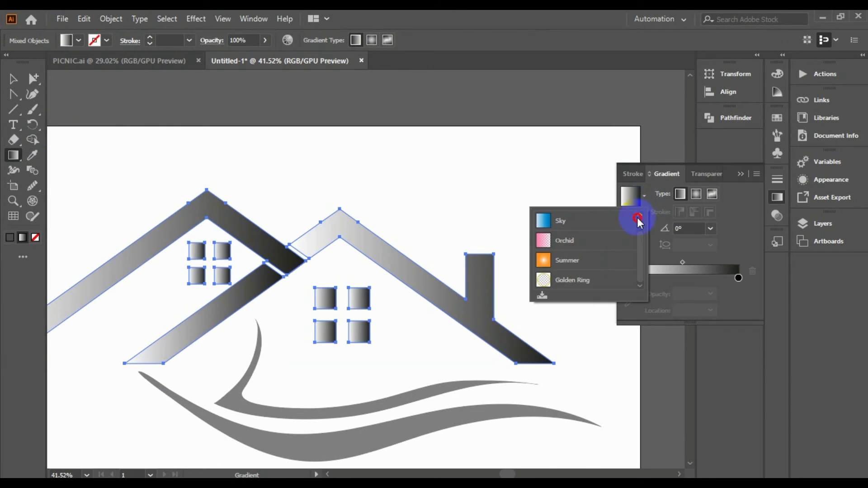
Step: Set the gradient's starting color stop to orange on the house parts and shift its midpoint toward the black end
double_click(630, 277)
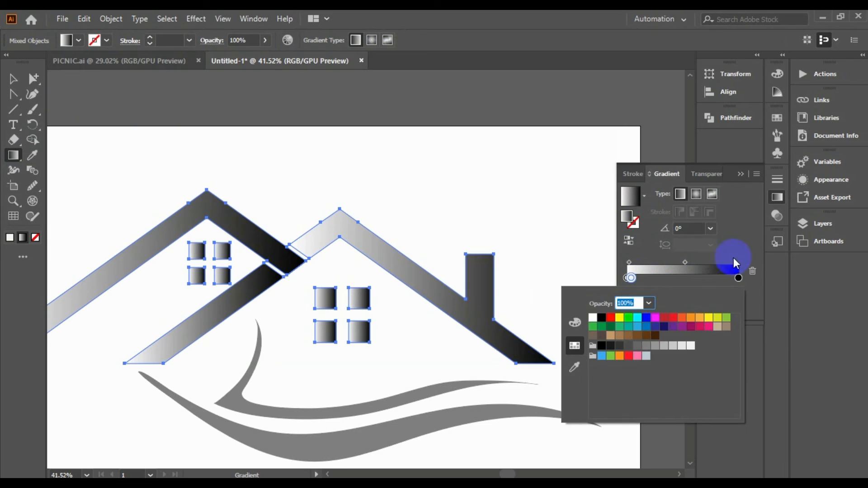
left_click(619, 317)
left_click(752, 273)
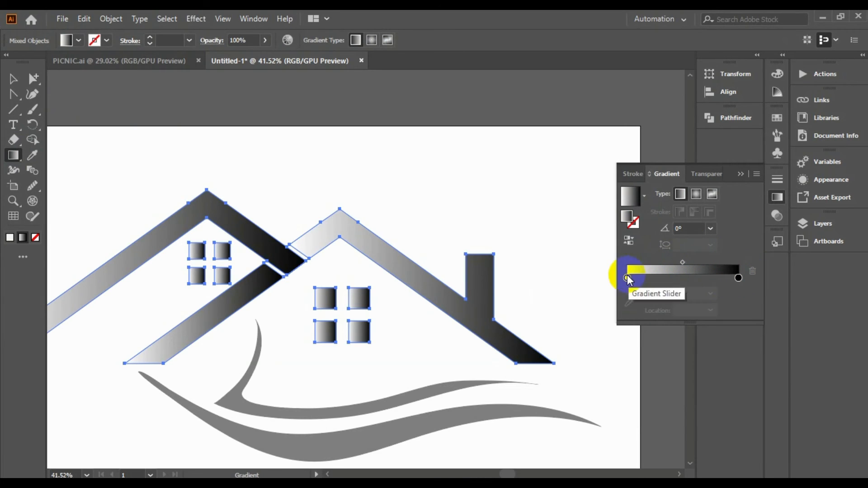
double_click(626, 279)
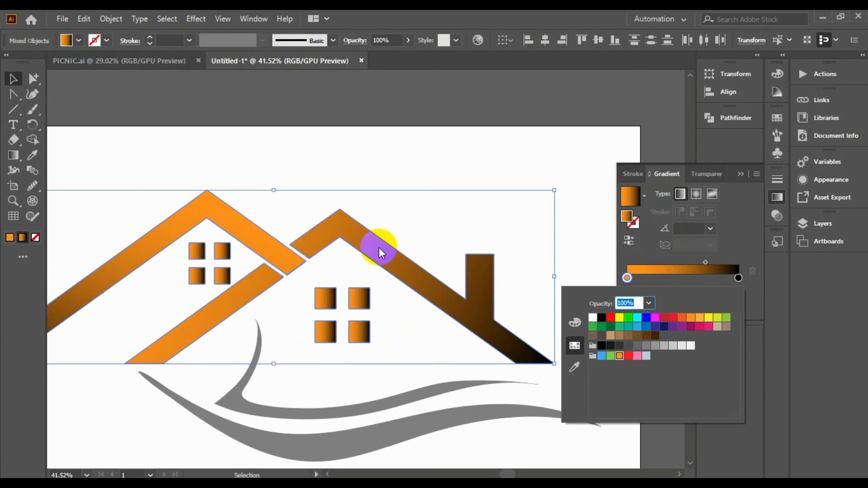
left_click(174, 139)
Step: Redraw the left roof's gradient at about -96.9°, running from orange near the peak to dark below its lower end
left_click(233, 226)
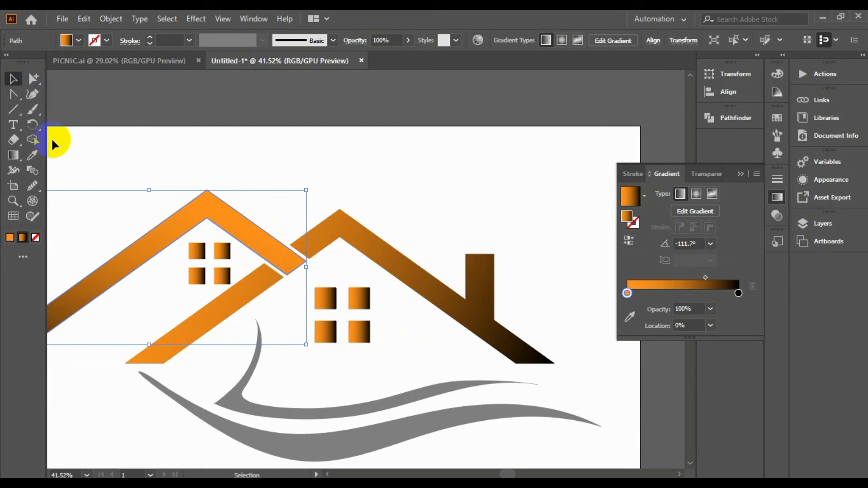
left_click(14, 159)
left_click_drag(221, 155, 166, 287)
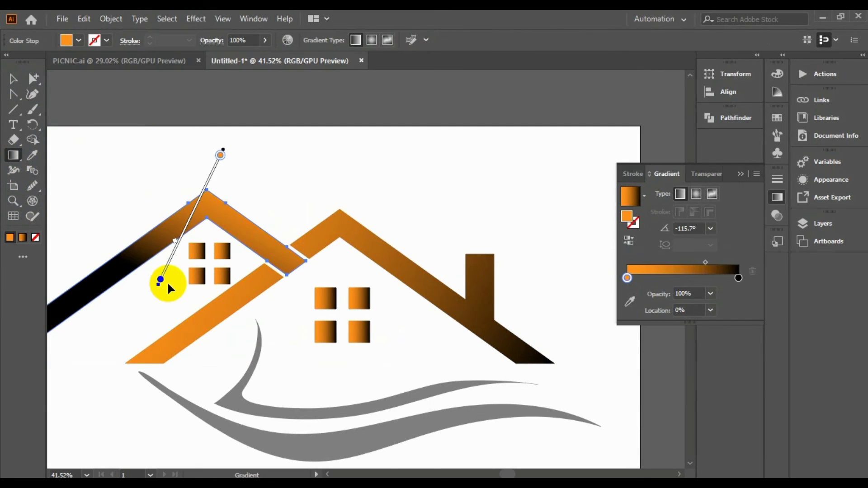
left_click_drag(157, 150, 99, 363)
left_click_drag(160, 220, 134, 423)
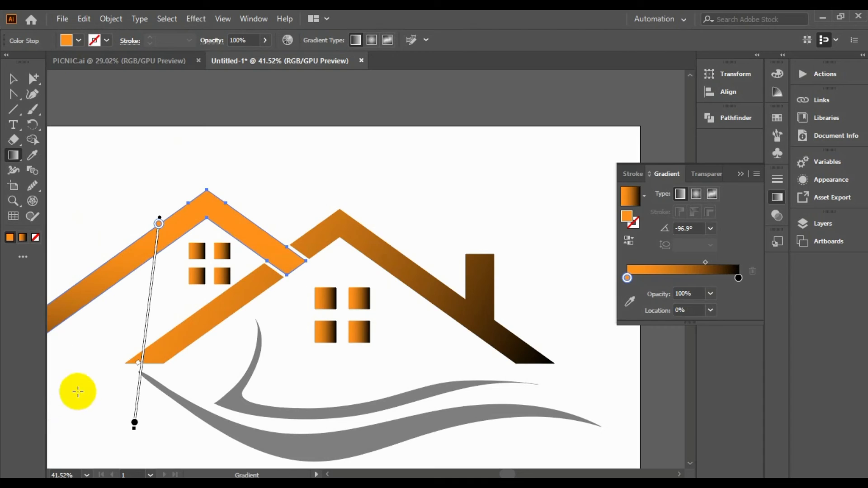
left_click(12, 79)
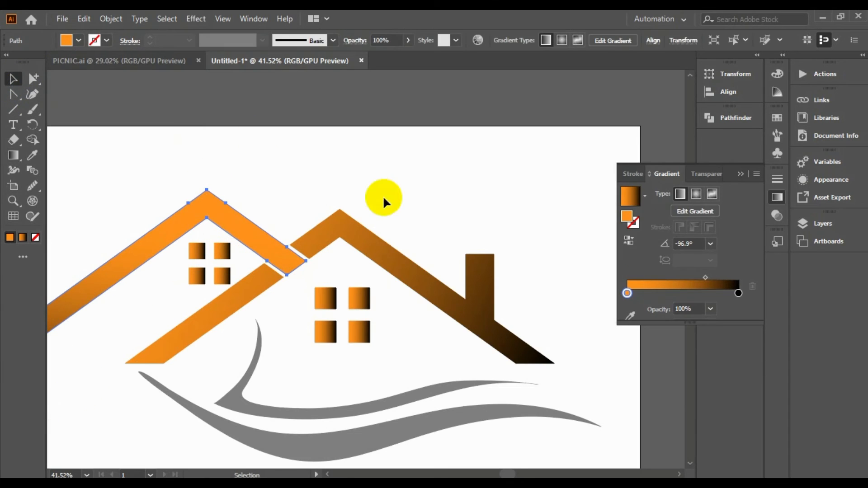
Step: Redraw the gradient on the right roof and chimney diagonally at about -27.3°, with the dark end beyond the roof's lower right corner
left_click(375, 236)
key("g")
left_click_drag(561, 343, 610, 368)
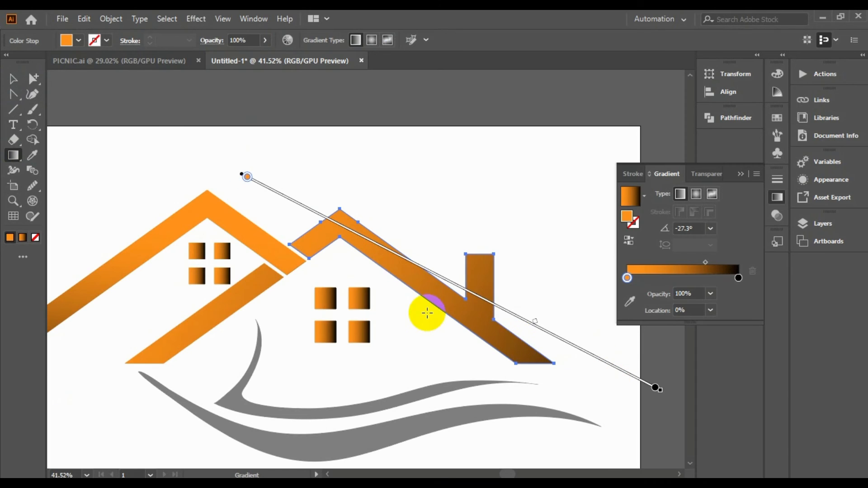
left_click(17, 79)
Step: Redraw the left window's gradient diagonally from orange at its lower left to dark at its upper right
left_click(191, 249)
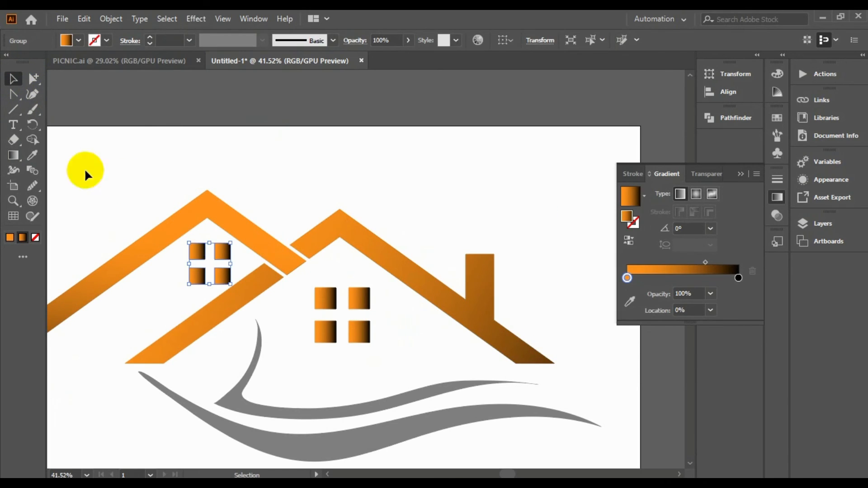
left_click(14, 156)
left_click_drag(196, 306, 223, 226)
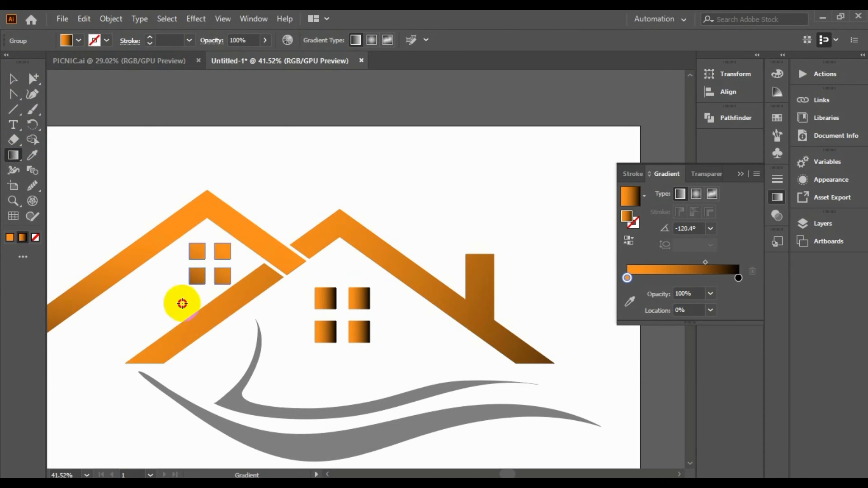
left_click_drag(180, 304, 246, 228)
left_click(14, 79)
Step: Redraw the right window's gradient at about -145.2°, from orange at its upper right to dark at its lower left
left_click(330, 330)
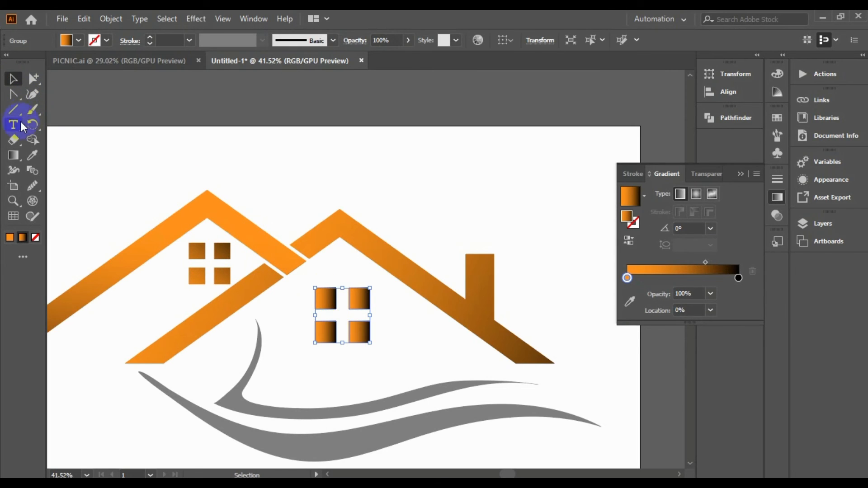
left_click(14, 155)
left_click_drag(355, 265, 304, 419)
left_click_drag(384, 303, 280, 369)
left_click(12, 81)
left_click(245, 191)
left_click(252, 218)
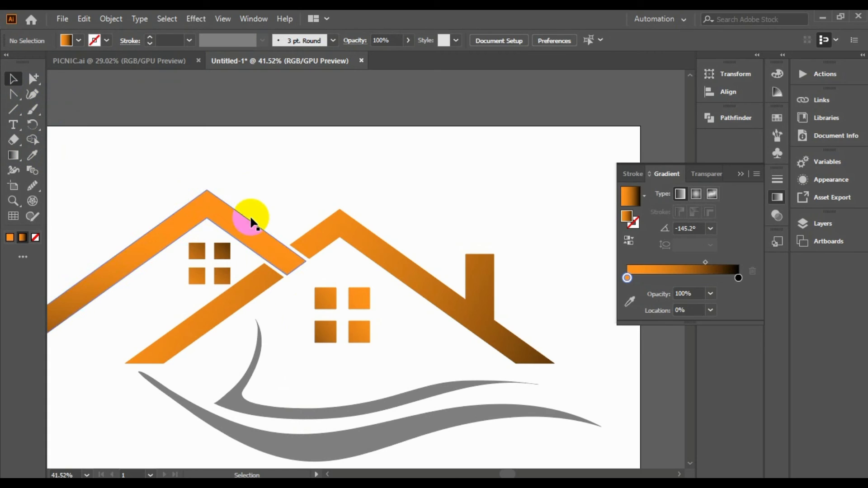
Step: Fill the first swoosh with a linear gradient from yellow-green to black
left_click(258, 341)
left_click(643, 195)
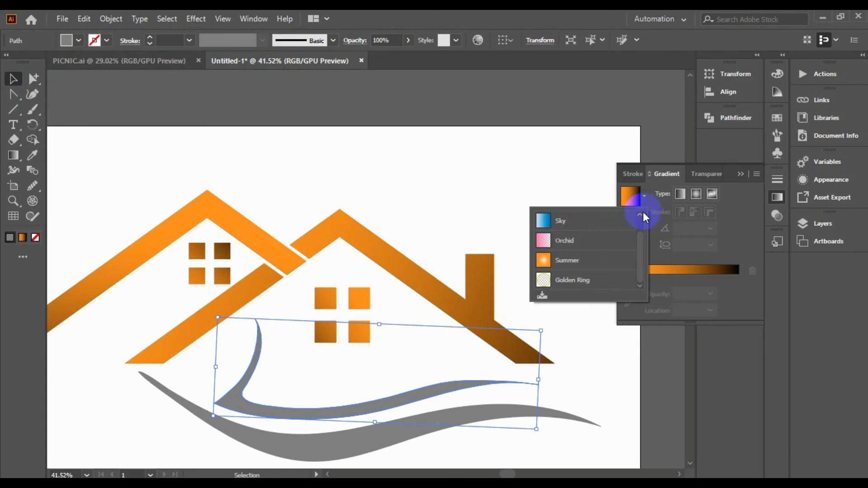
left_click(634, 242)
double_click(628, 293)
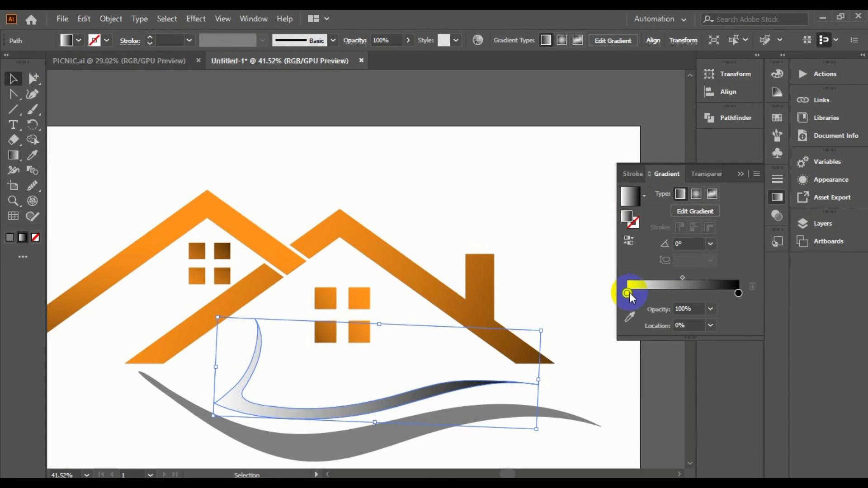
left_click(718, 335)
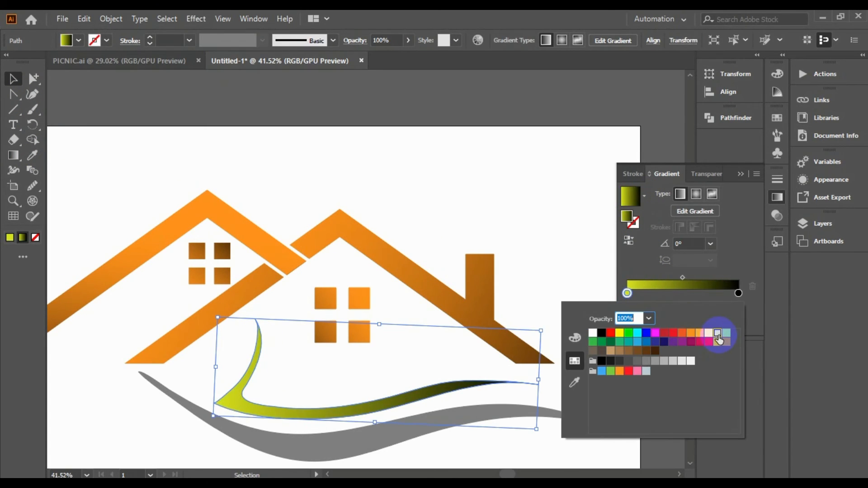
Step: Shift the first swoosh's horizontal gradient toward its tail so the yellow-green end starts beyond the shape's left tip
left_click(16, 156)
left_click(380, 387)
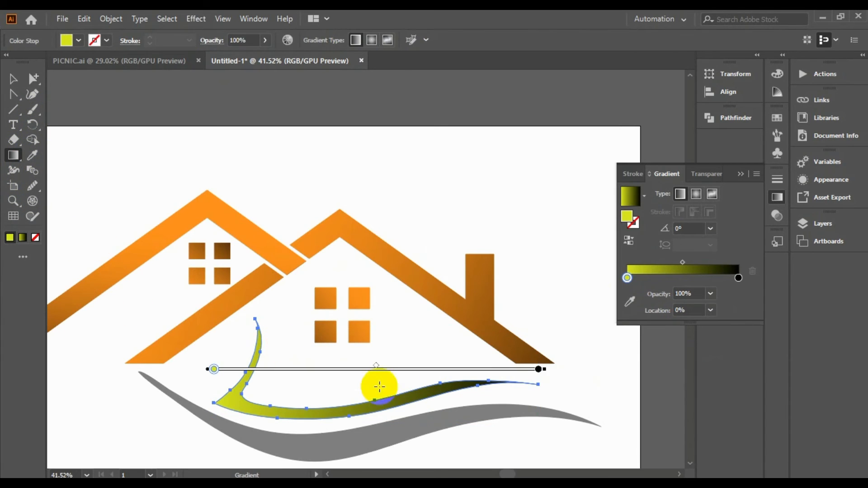
mouse_move(376, 368)
left_mouse_down()
mouse_move(398, 371)
mouse_move(340, 371)
left_mouse_up()
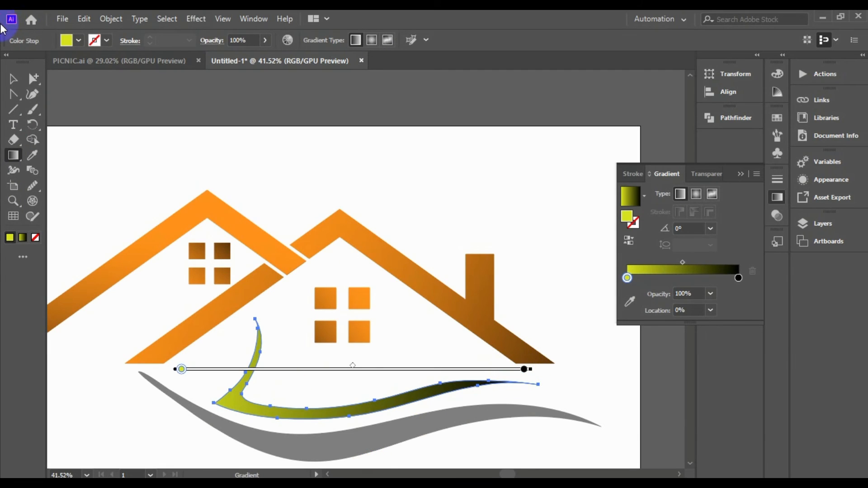
Step: Fill the lower, longer swoosh with the same linear gradient from yellow-green to black
key("v")
left_click(334, 428)
left_click(632, 275)
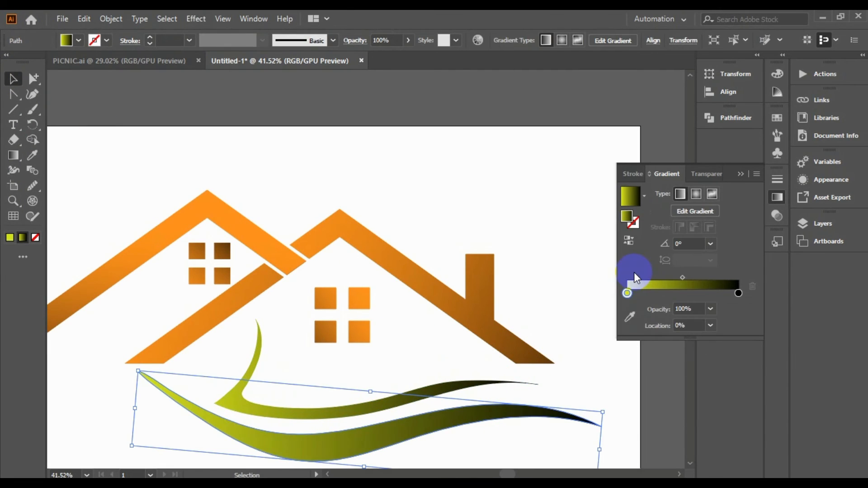
left_click(256, 126)
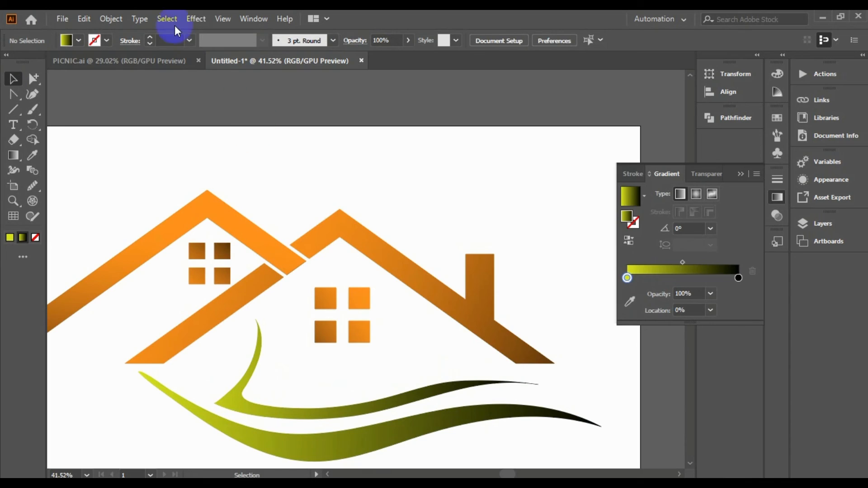
Step: Draw a horizontal line across the lower end of the left roof and use it to divide the roof shape beneath
left_click(164, 61)
left_click(216, 60)
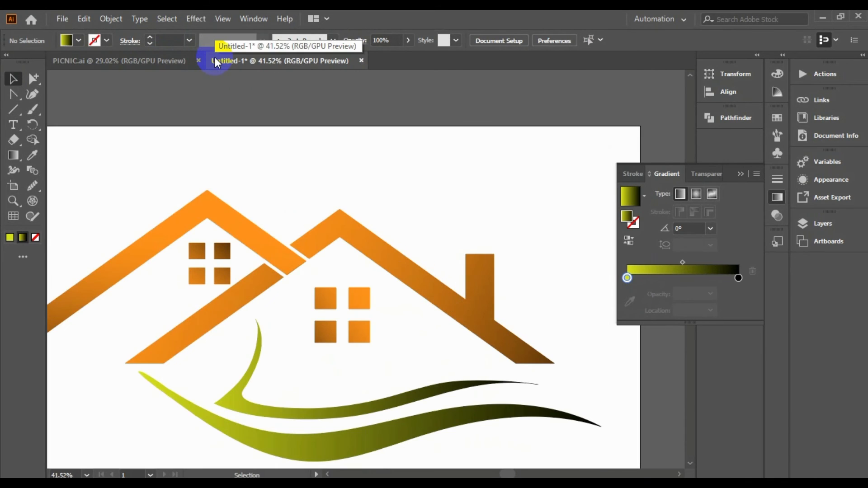
key("z")
left_click(352, 324, "alt")
left_click(291, 361, "alt")
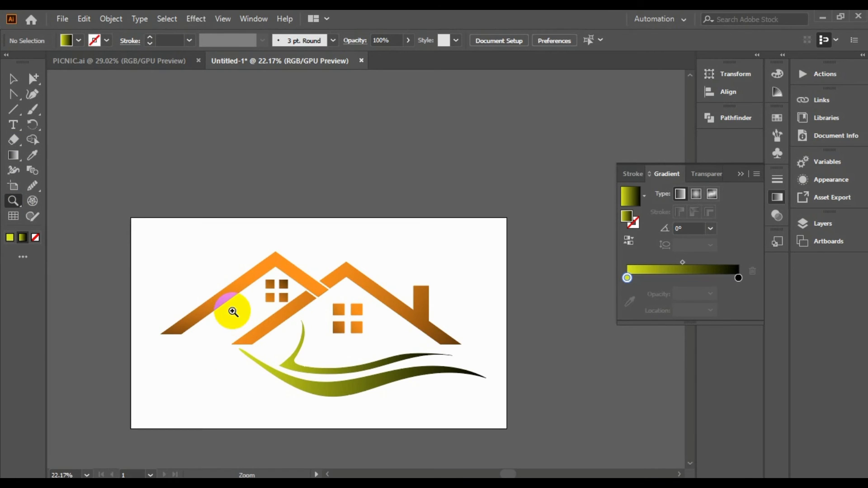
left_click_drag(232, 311, 291, 340)
left_click(13, 109)
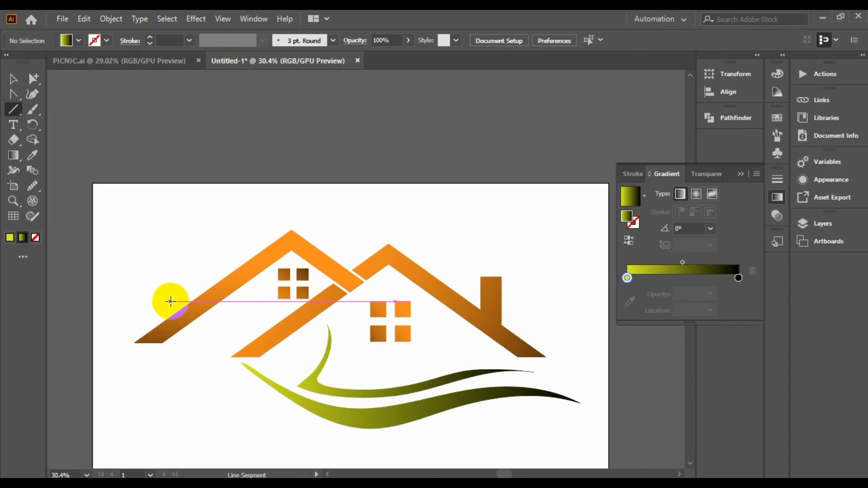
left_click_drag(170, 312, 279, 317)
left_click(109, 20)
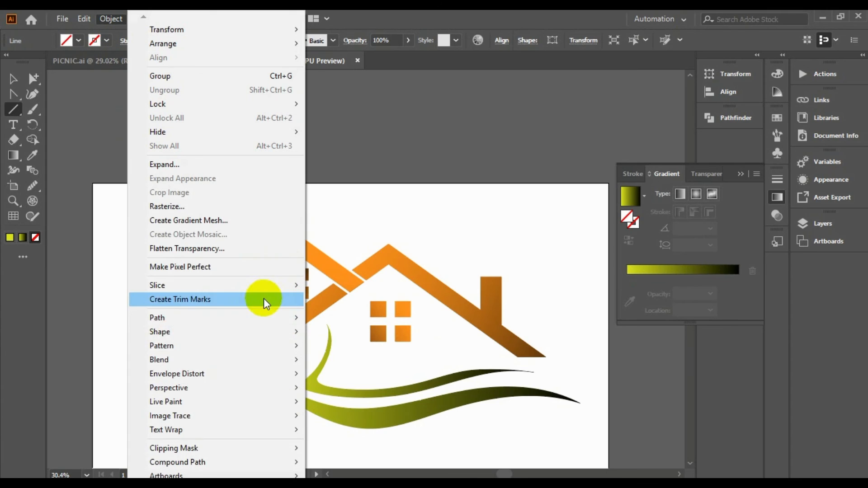
left_click(356, 438)
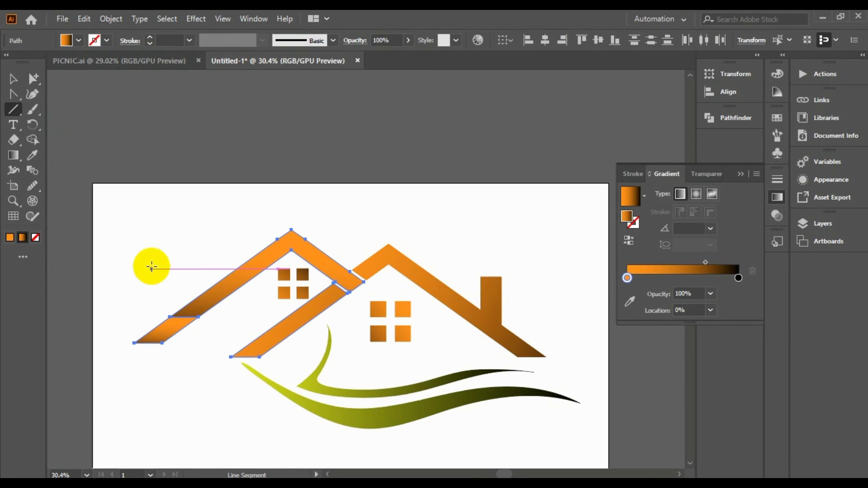
Step: Delete the cut-off piece at the left roof's lower end so the roof is shorter
key("v")
left_click(164, 252)
left_click(173, 324)
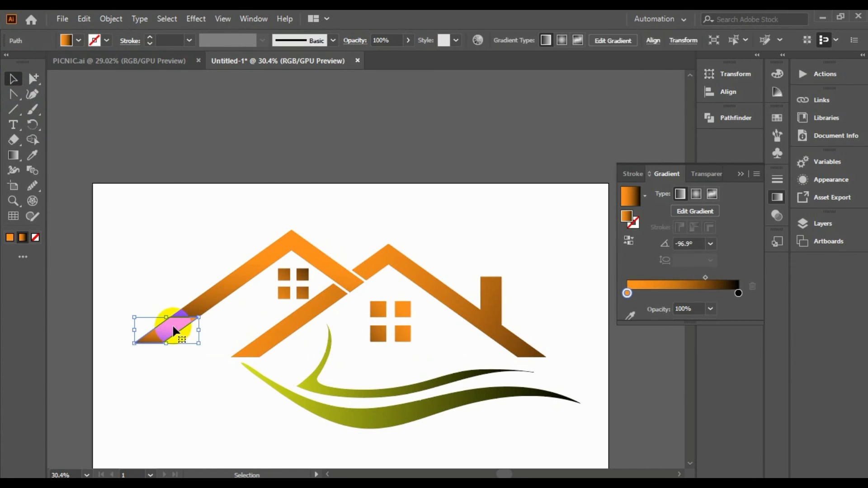
key("Delete")
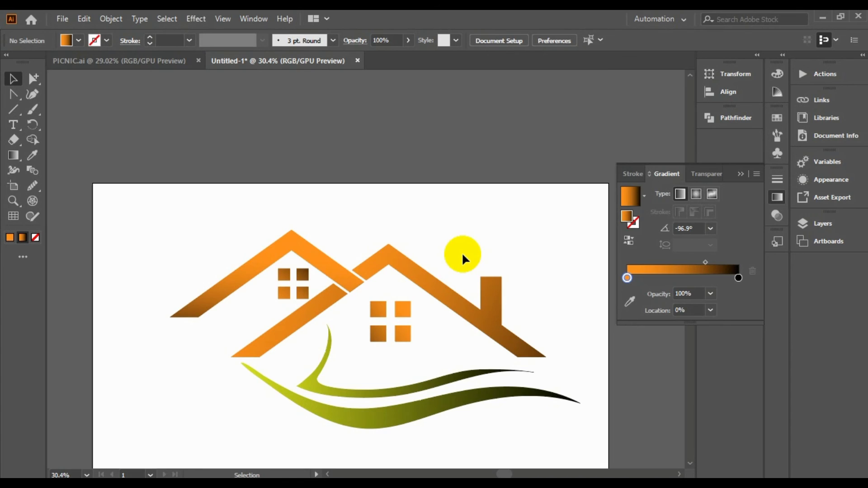
Step: Scale both swooshes down together and move them up closer beneath the right house
left_click(14, 203)
left_click_drag(443, 332, 424, 359)
left_click(741, 174)
scroll(692, 266, "down", 2)
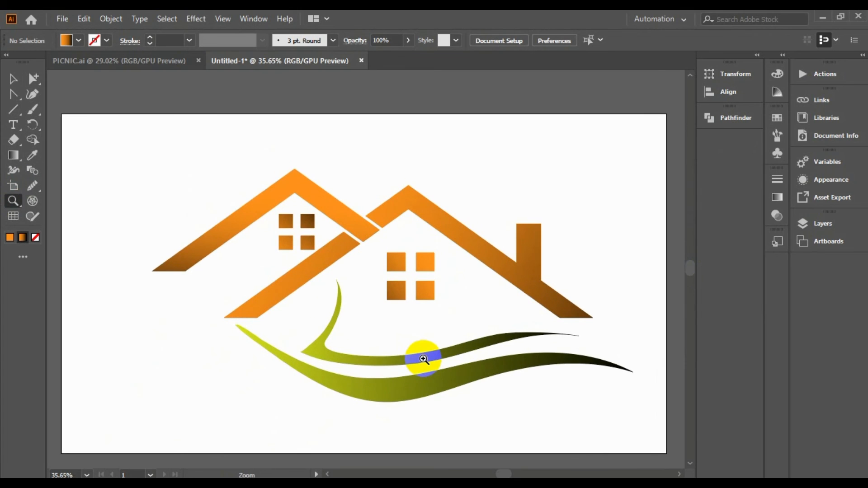
left_click(13, 79)
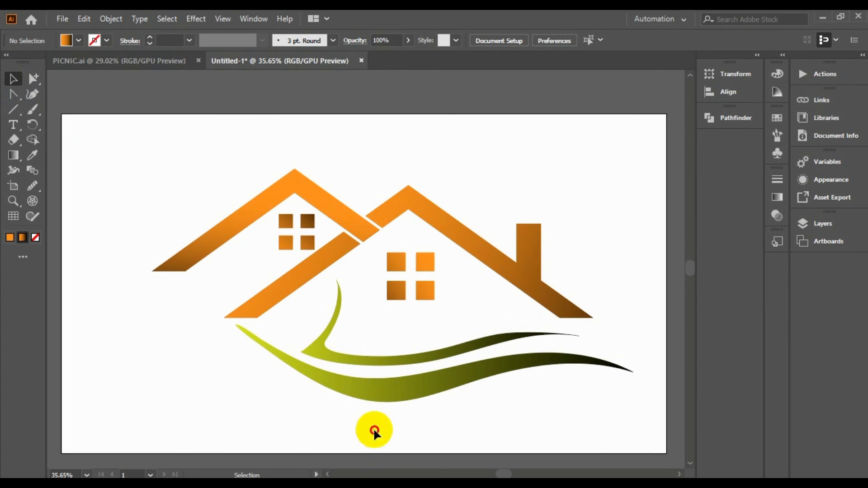
left_click(401, 354)
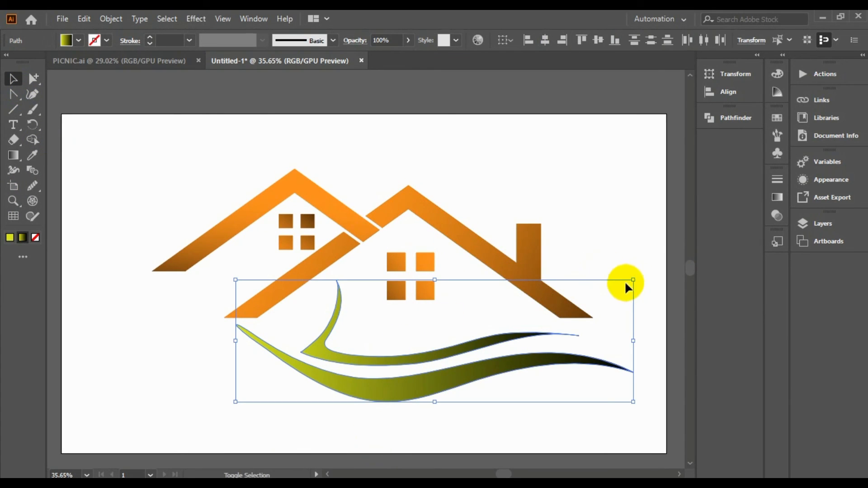
left_click_drag(625, 283, 553, 305)
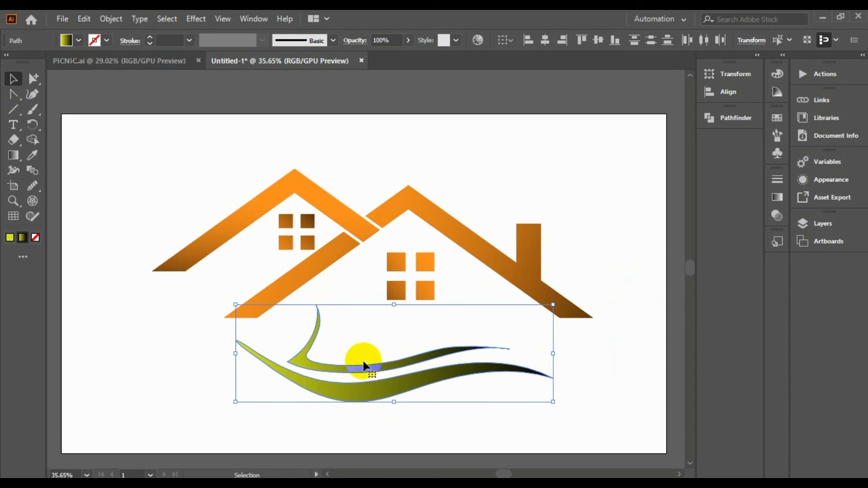
left_click_drag(365, 365, 382, 356)
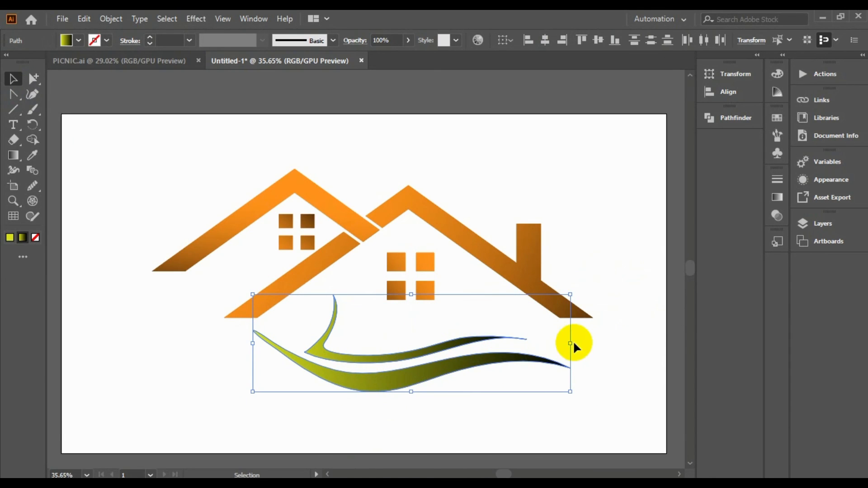
Step: Stretch both swooshes horizontally to about 1272 wide and place them just below the right house's roof ends
left_click_drag(570, 343, 625, 348)
left_click_drag(466, 364, 443, 369)
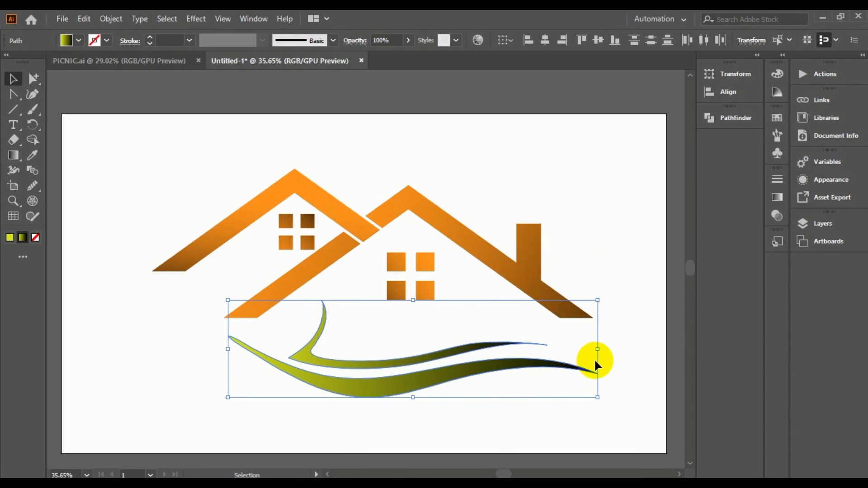
left_click_drag(598, 349, 626, 349)
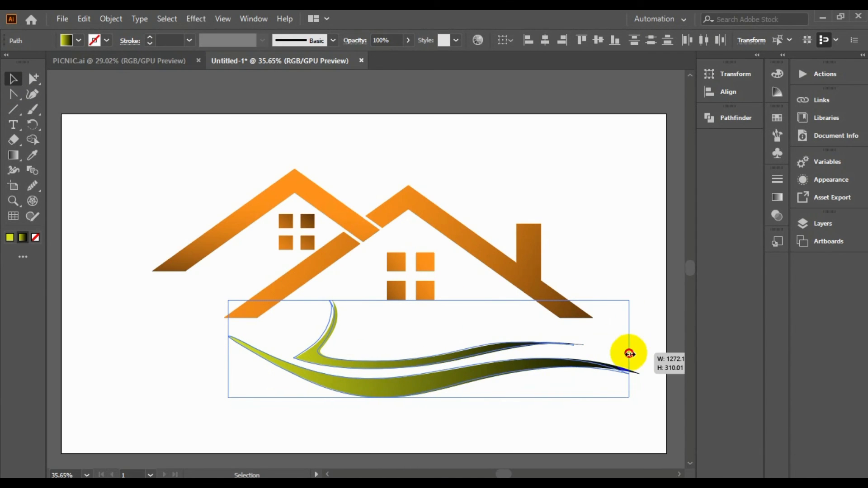
left_click_drag(533, 353, 505, 379)
left_click_drag(506, 362, 506, 362)
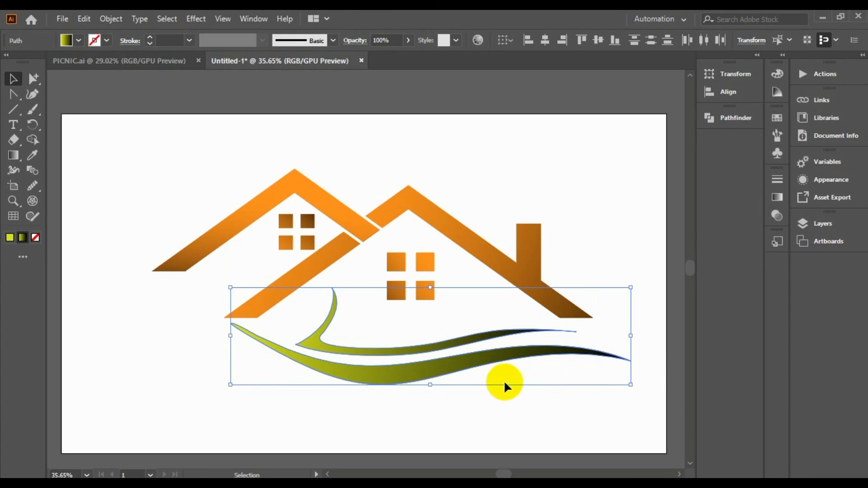
left_click(441, 393)
Step: Add the text PICNIC beneath the left roof's lower end and enlarge it to 53.45 pt
left_click(13, 201)
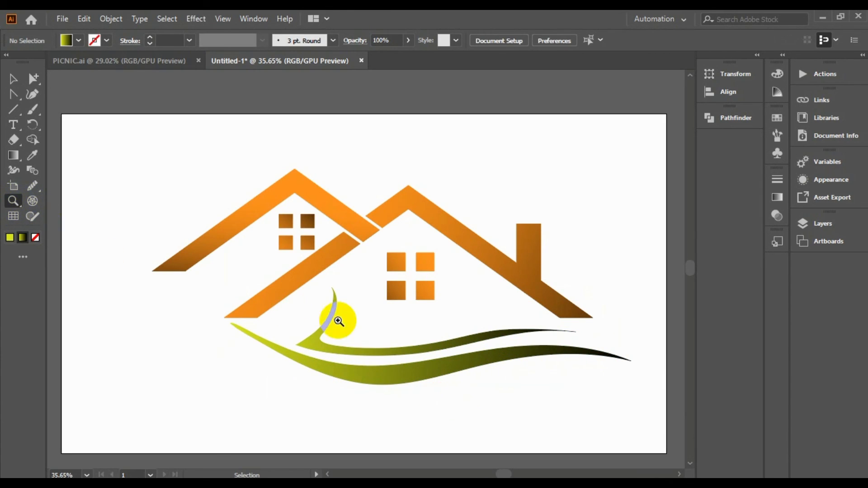
left_click(430, 323, "alt")
left_click_drag(326, 357, 373, 371)
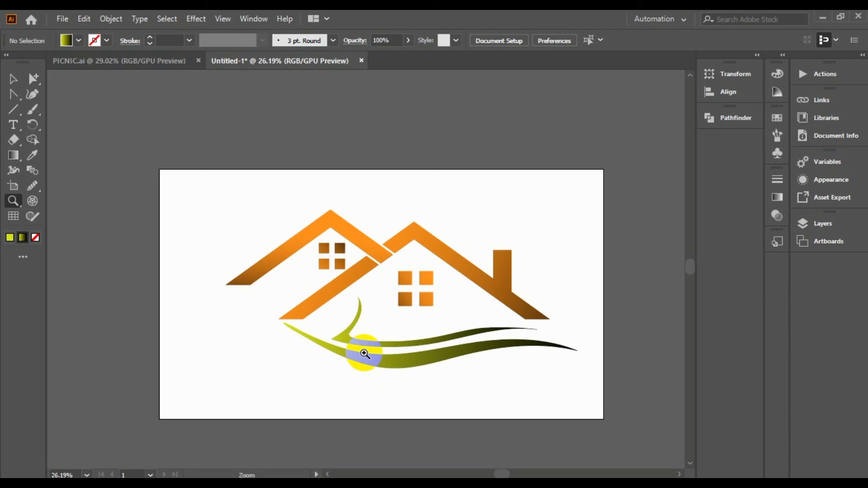
left_click(13, 80)
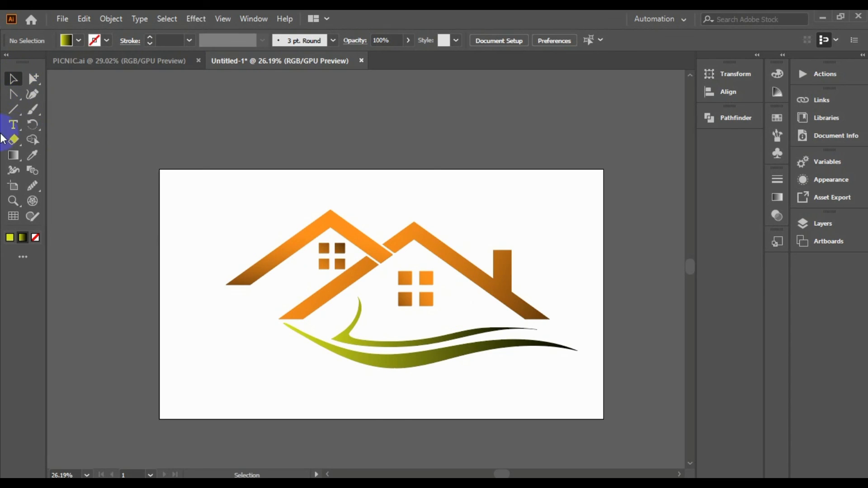
left_click(13, 126)
left_click(245, 293)
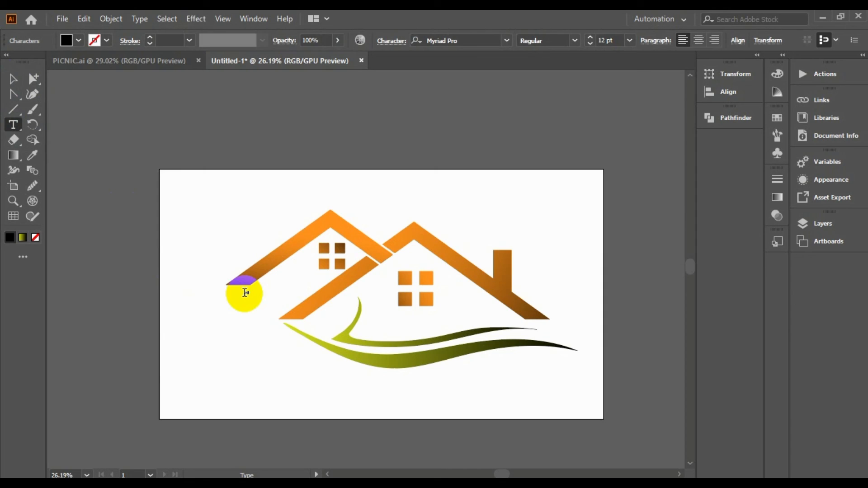
left_click(13, 80)
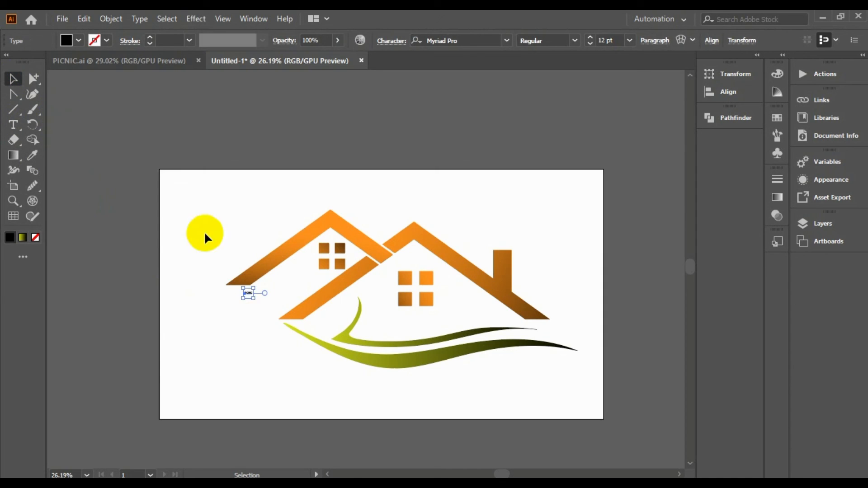
left_click_drag(255, 301, 288, 306)
Step: Set the PICNIC text's font to Arial Rounded MT Bold
left_click(505, 42)
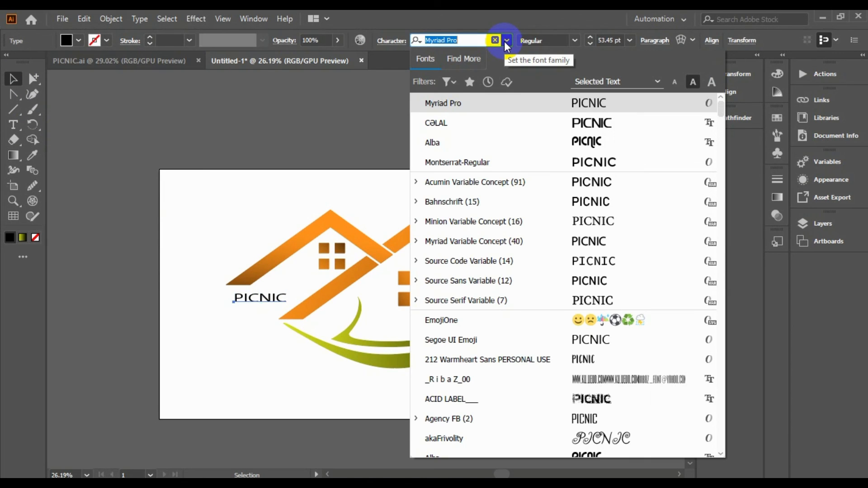
key("Down")
key("Down")
key("Up")
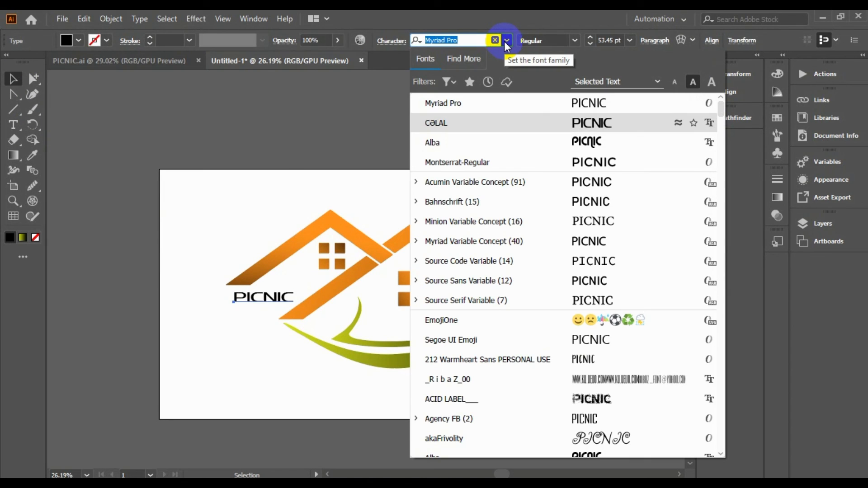
key("Down")
key("Down")
key("Down")
key("Down")
key("Down")
key("Down")
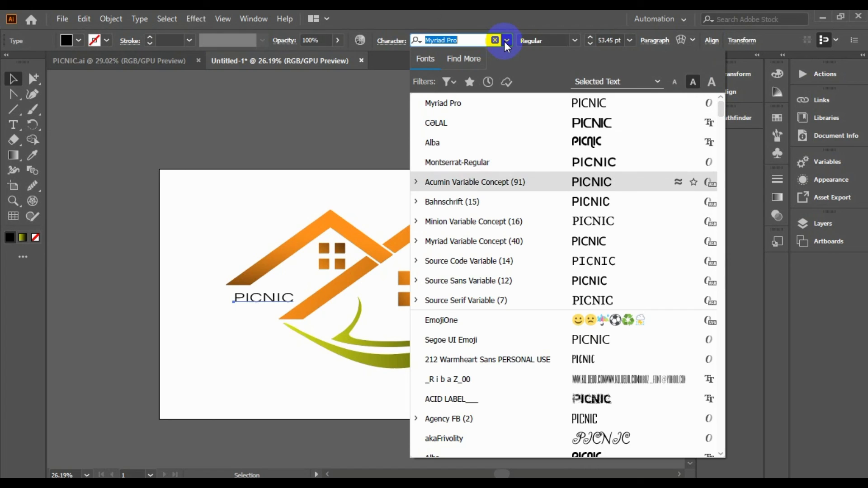
key("Down")
key("Down")
key("Down")
key("Down")
key("Down")
key("Down")
key("Down")
key("Down")
key("Down")
key("Down")
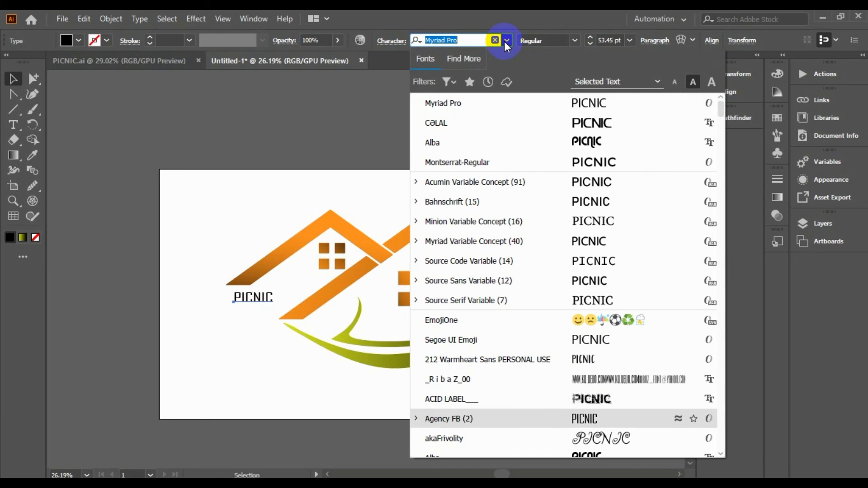
key("Up")
key("Up")
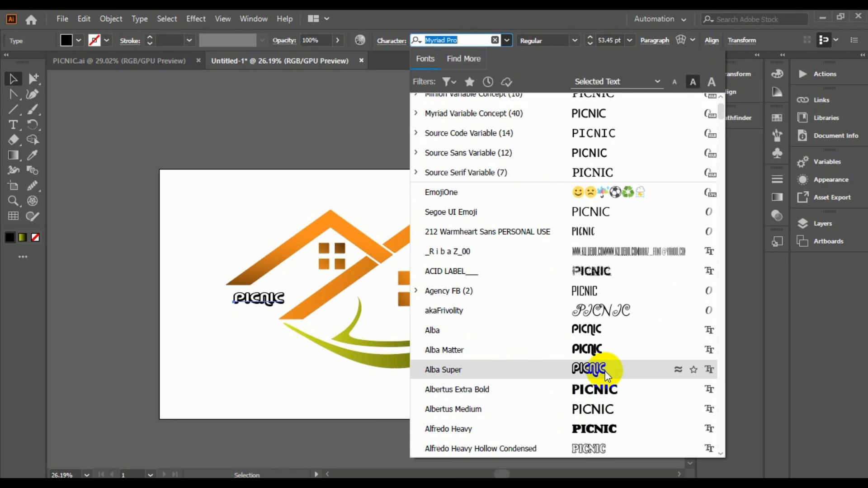
key("Down")
key("Down")
key("Down")
key("Down")
key("Down")
key("Down")
key("Down")
key("Down")
key("Down")
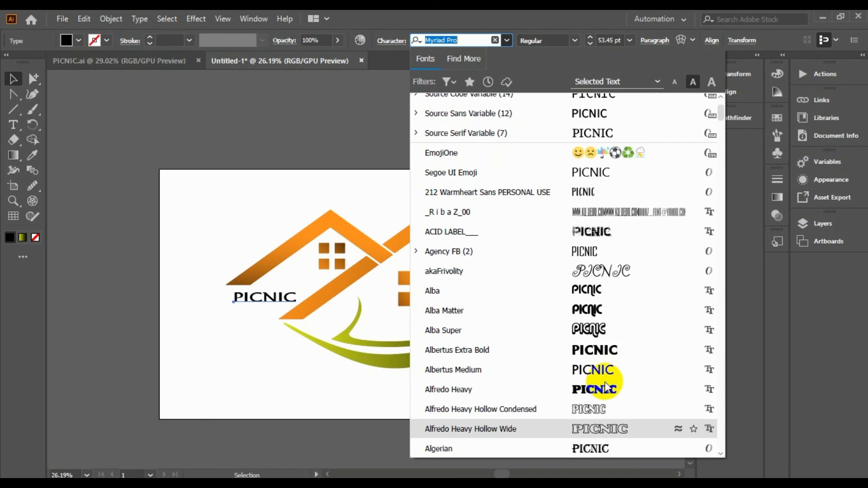
key("Down")
key("Down")
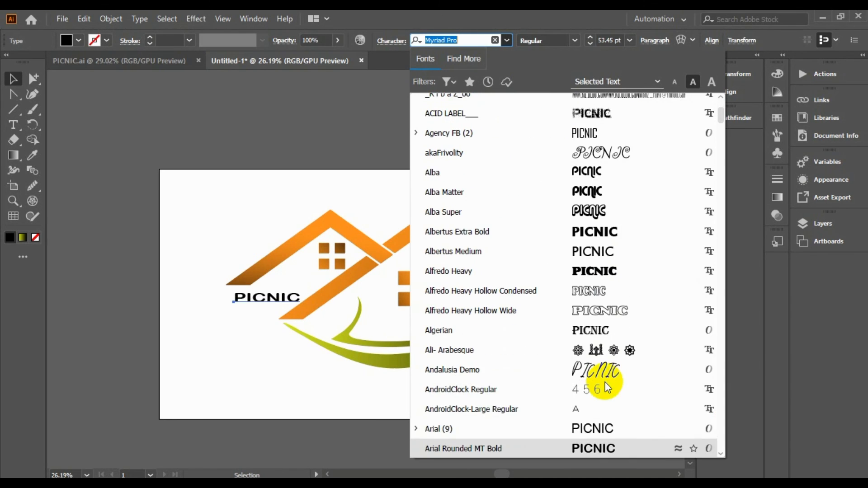
left_click(615, 451)
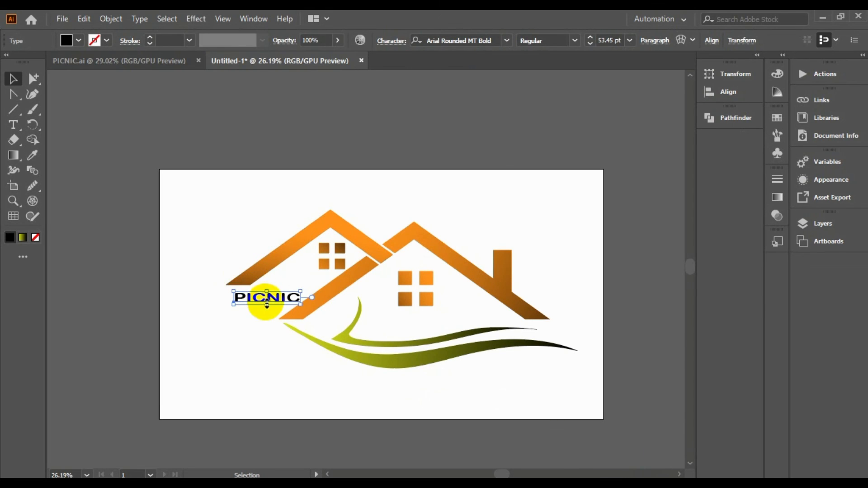
Step: Stretch the PICNIC text taller to 67.48 pt and align its left edge with the left roof's lower tip
left_click_drag(266, 293, 261, 300)
left_click(267, 354)
left_click(251, 302)
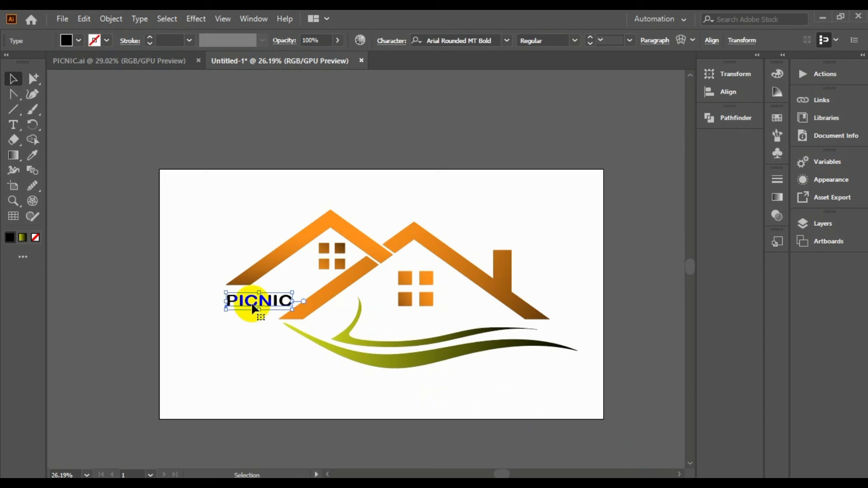
Step: Select all the letters of the PICNIC text and fill them with orange
double_click(243, 307)
left_click_drag(225, 301, 292, 301)
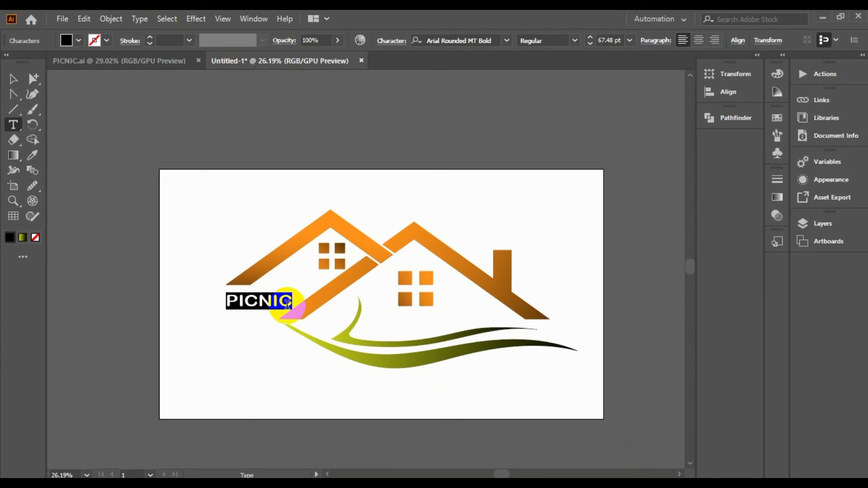
left_click(72, 41)
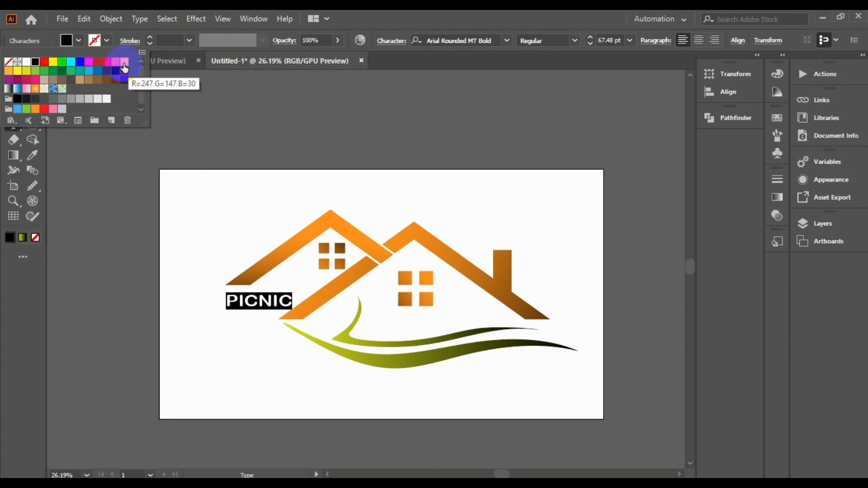
left_click(35, 109)
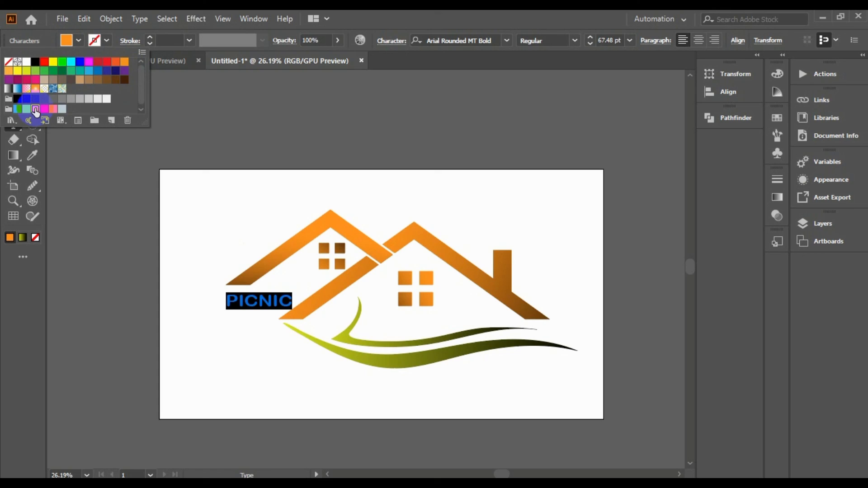
Step: Give the PICNIC letters a yellow-green stroke
left_click(108, 40)
left_click(96, 44)
left_click(35, 62)
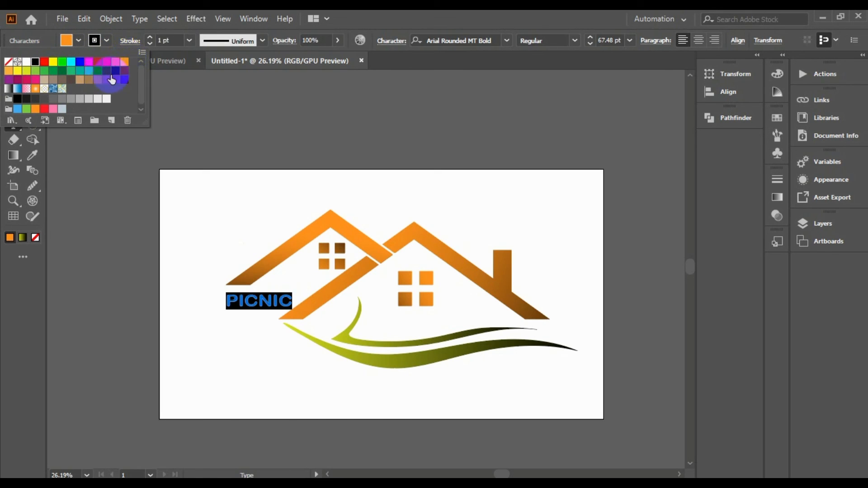
left_click(25, 71)
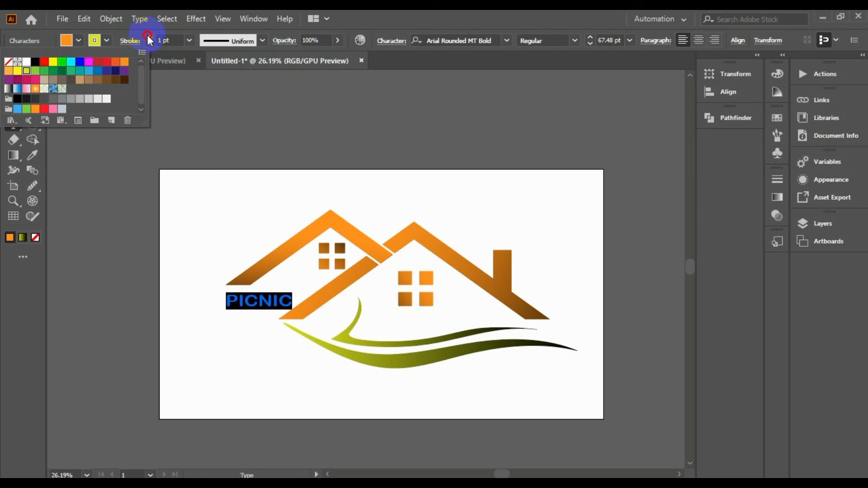
Step: Increase the stroke weight of the PICNIC text to 4 pt and deselect it
left_click(148, 37)
left_click(12, 79)
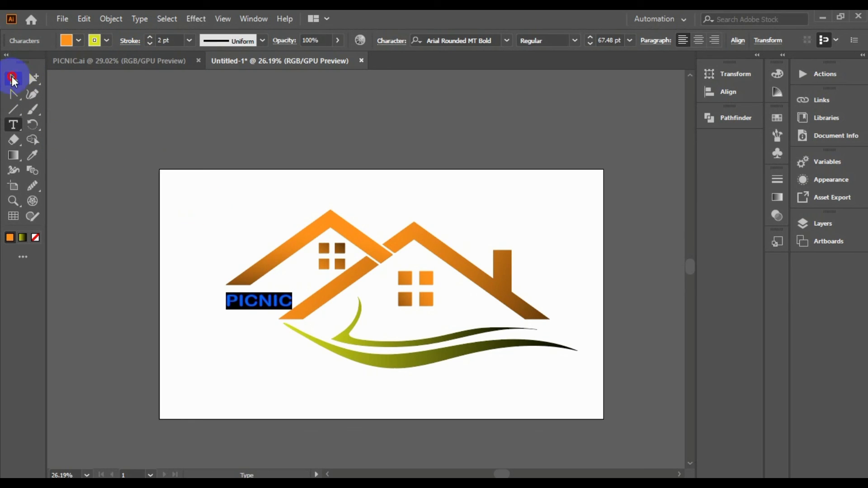
left_click(223, 230)
left_click(247, 298)
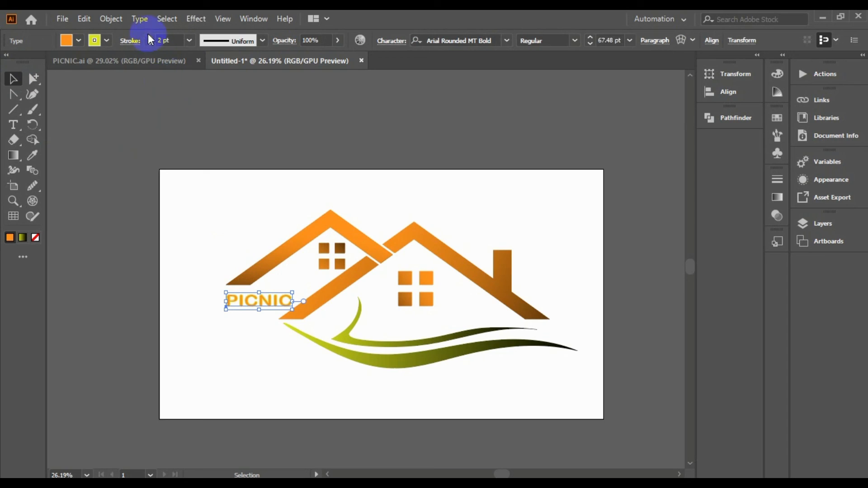
left_click(206, 173)
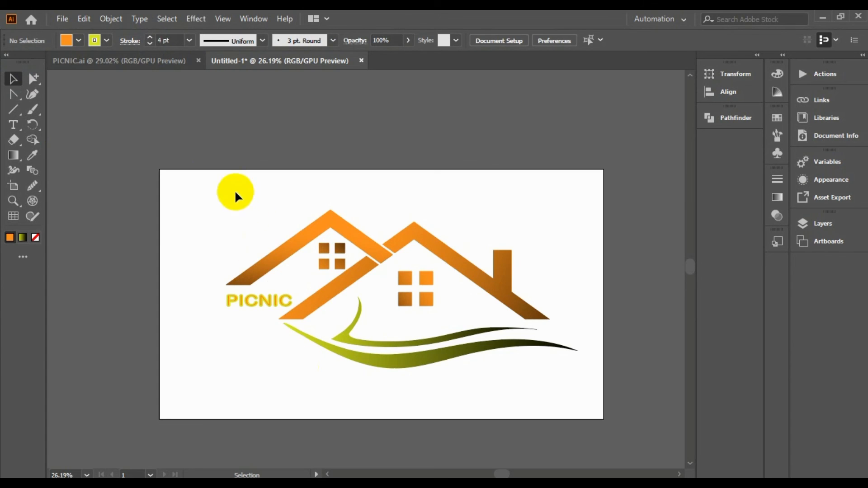
Step: Group the houses, windows, chimney, swooshes and PICNIC text into one object and deselect it
left_click_drag(235, 194, 471, 358)
right_click(470, 358)
left_click(504, 240)
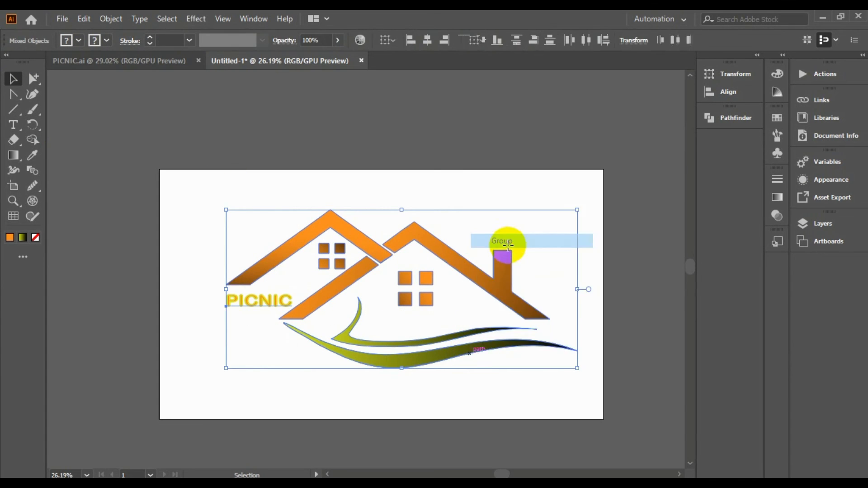
left_click(503, 195)
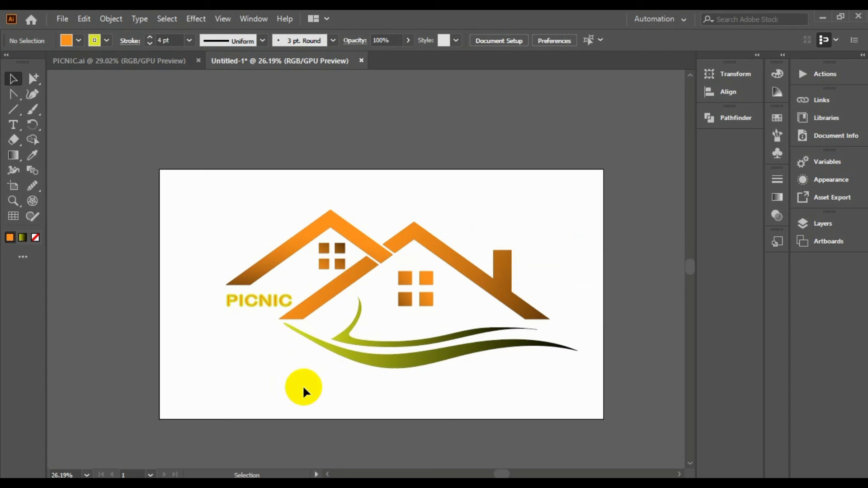
left_click(306, 313)
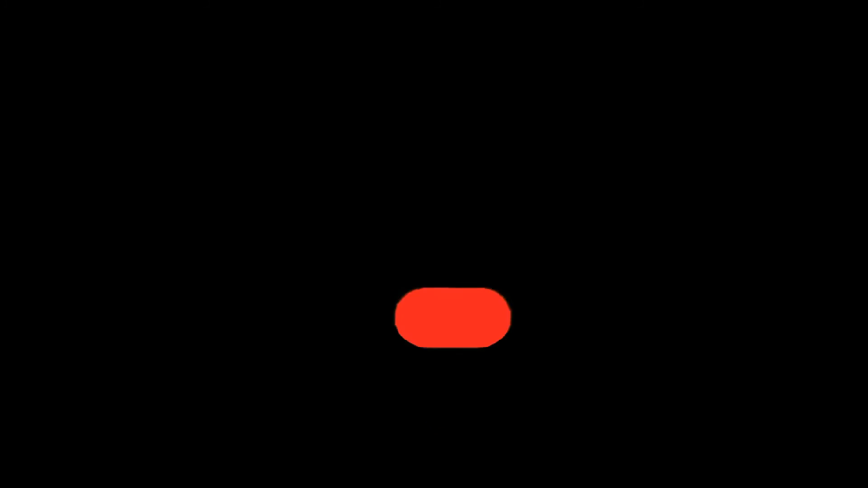